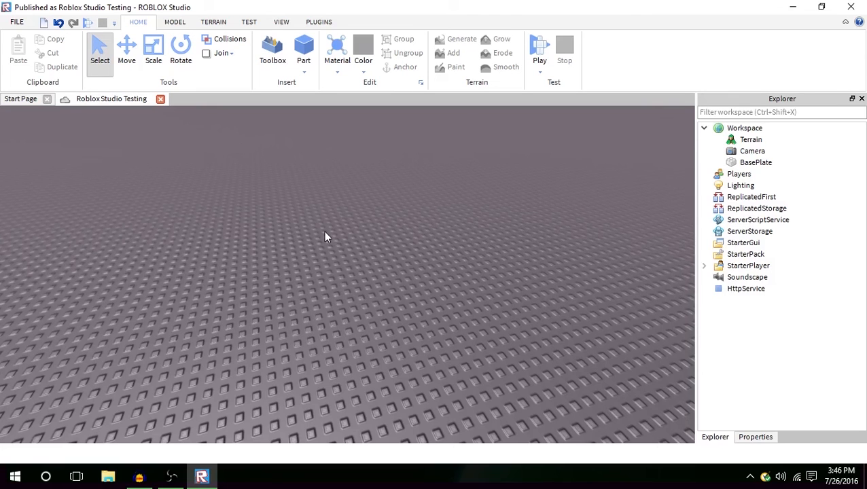
{"action": "right_click_drag", "start_coordinate": [439, 371], "coordinate": [439, 369]}
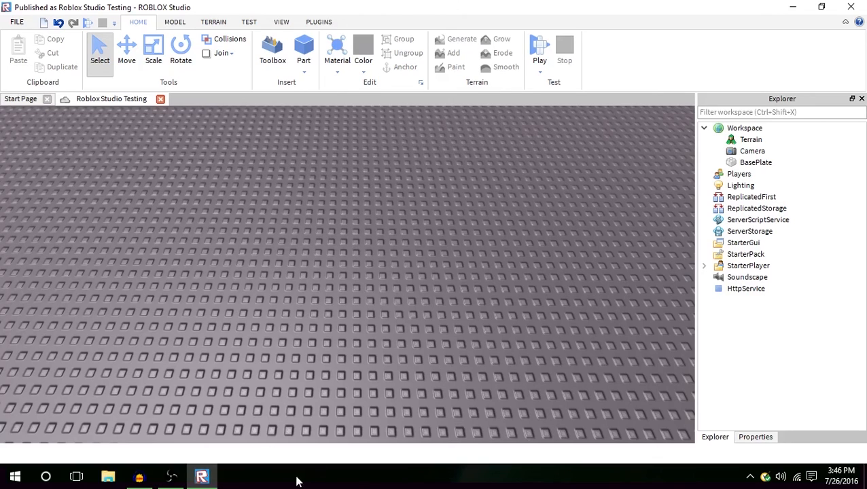
{"action": "left_click", "coordinate": [171, 477]}
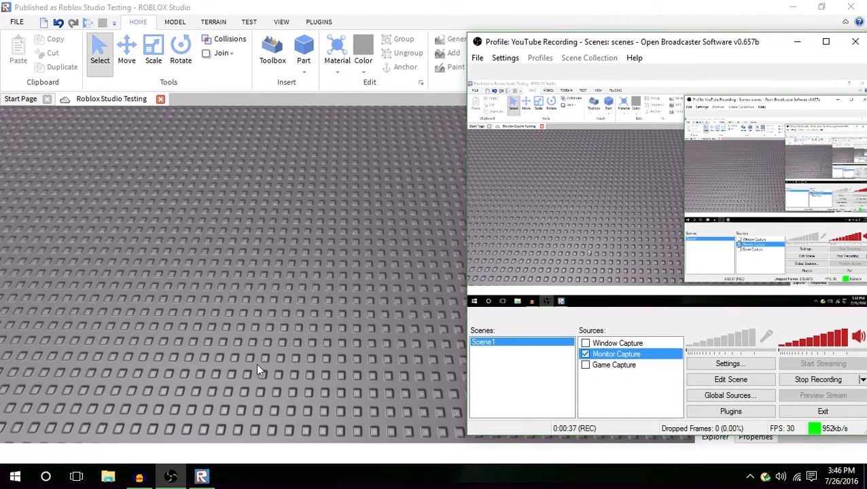
{"action": "left_click", "coordinate": [140, 477]}
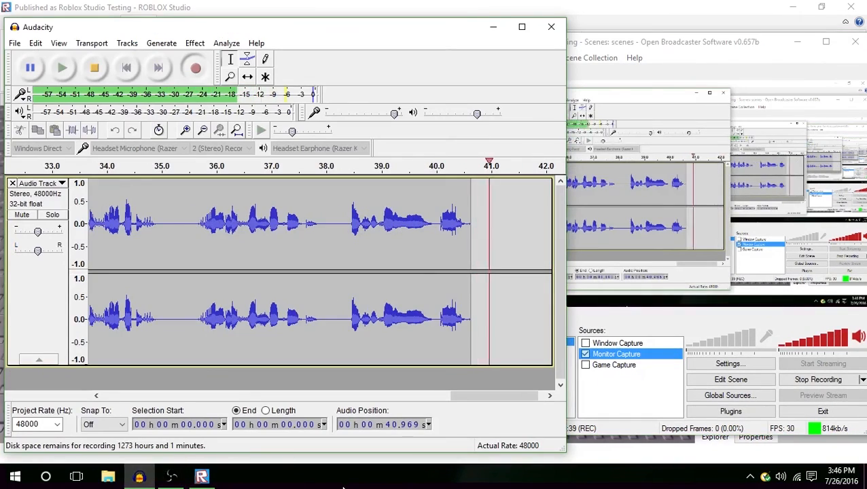
{"action": "left_click", "coordinate": [465, 6]}
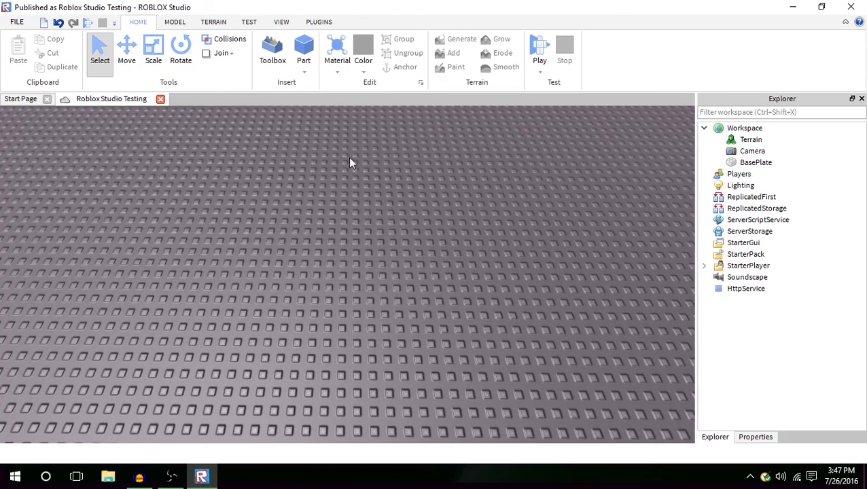
{"action": "left_click", "coordinate": [213, 22]}
{"action": "left_click", "coordinate": [249, 22]}
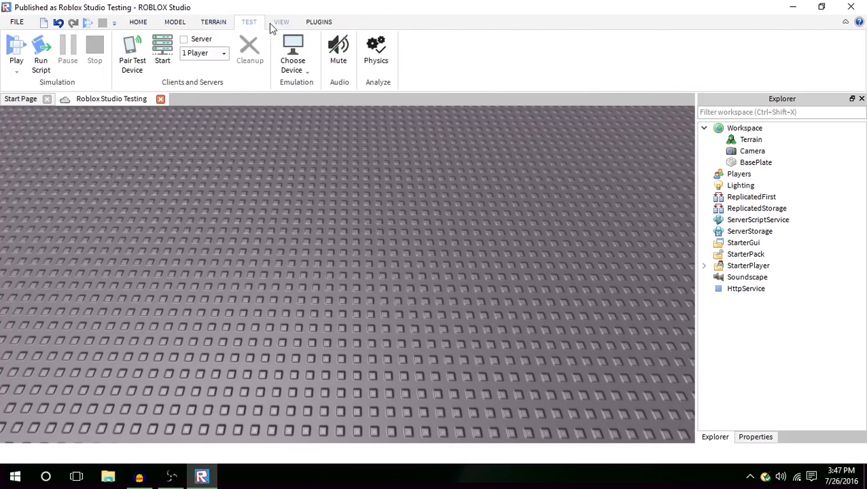
{"action": "left_click", "coordinate": [212, 22]}
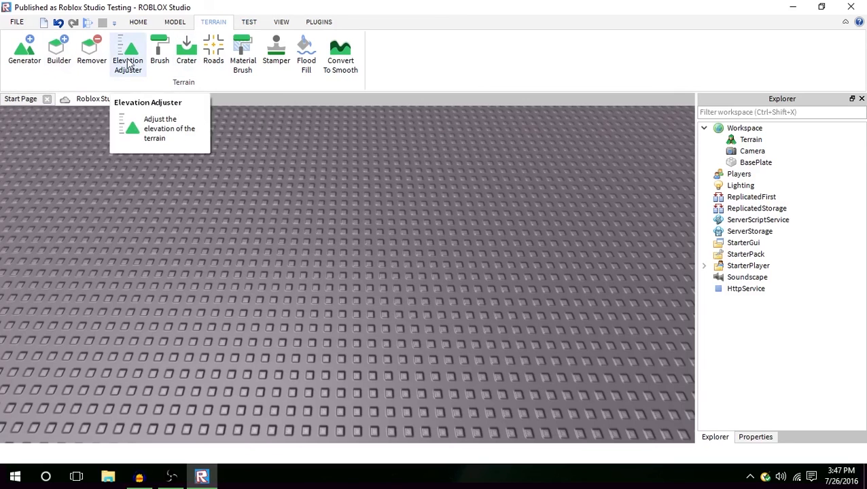
{"action": "scroll", "coordinate": [342, 190], "scroll_direction": "down", "scroll_amount": 8}
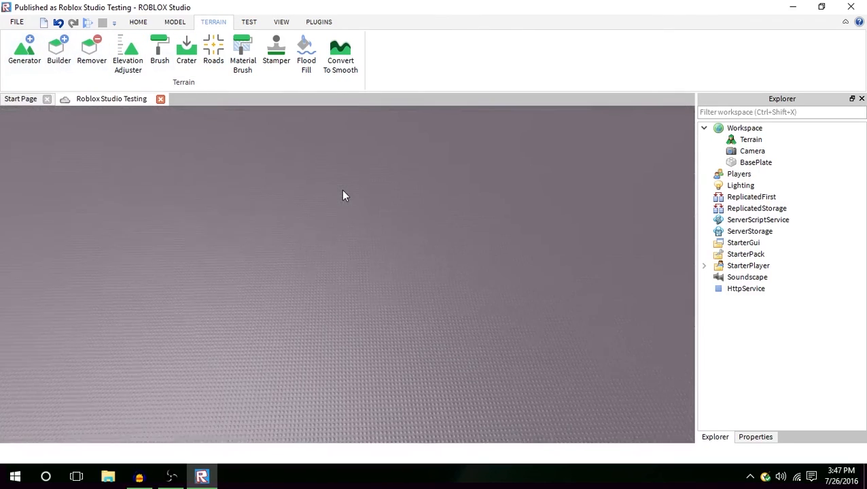
{"action": "right_click_drag", "start_coordinate": [343, 191], "coordinate": [342, 189]}
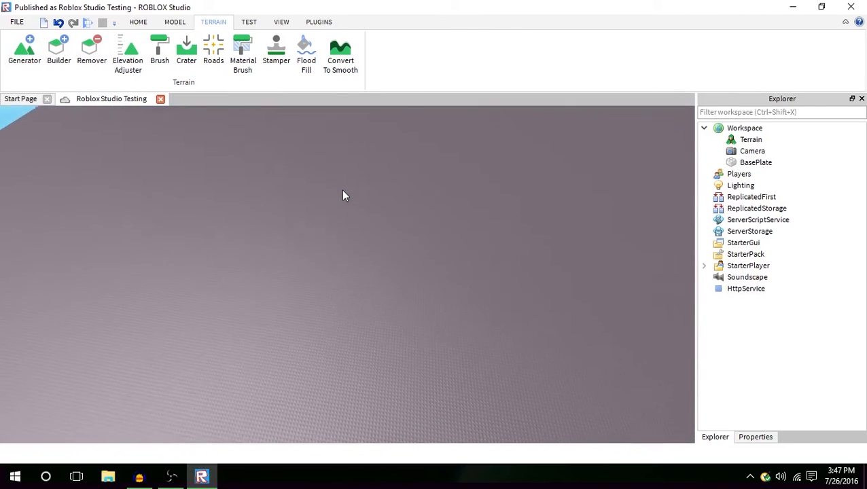
{"action": "left_click", "coordinate": [175, 22]}
{"action": "left_click", "coordinate": [249, 22]}
{"action": "left_click", "coordinate": [281, 21]}
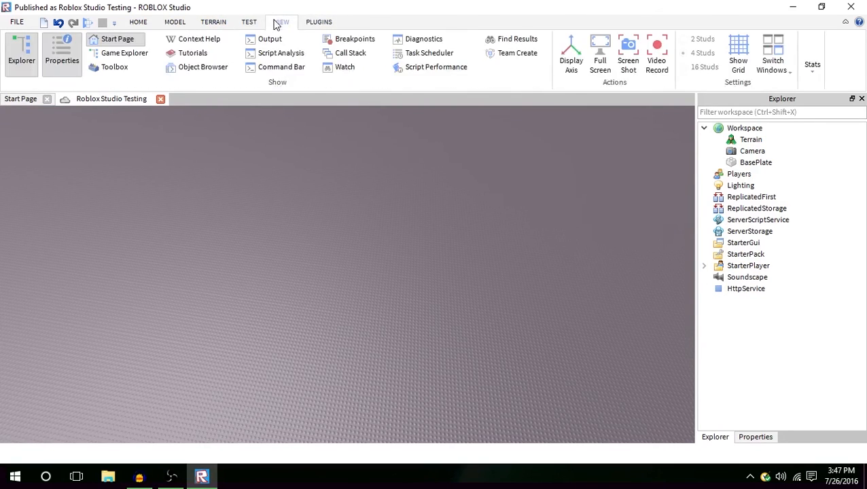
{"action": "left_click", "coordinate": [249, 22]}
{"action": "left_click", "coordinate": [216, 23]}
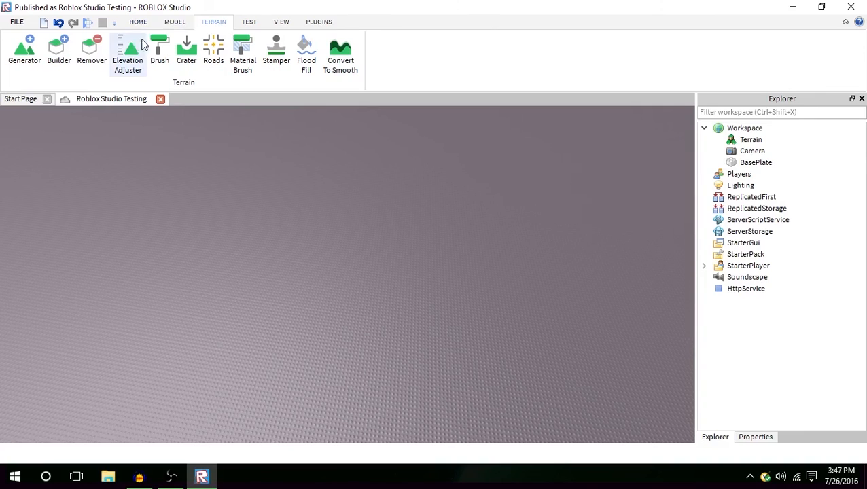
{"action": "left_click", "coordinate": [58, 53]}
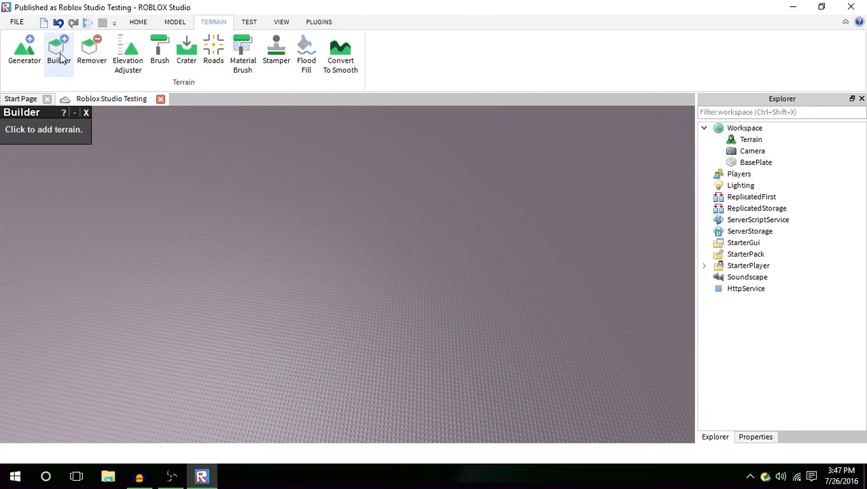
{"action": "left_click", "coordinate": [85, 112]}
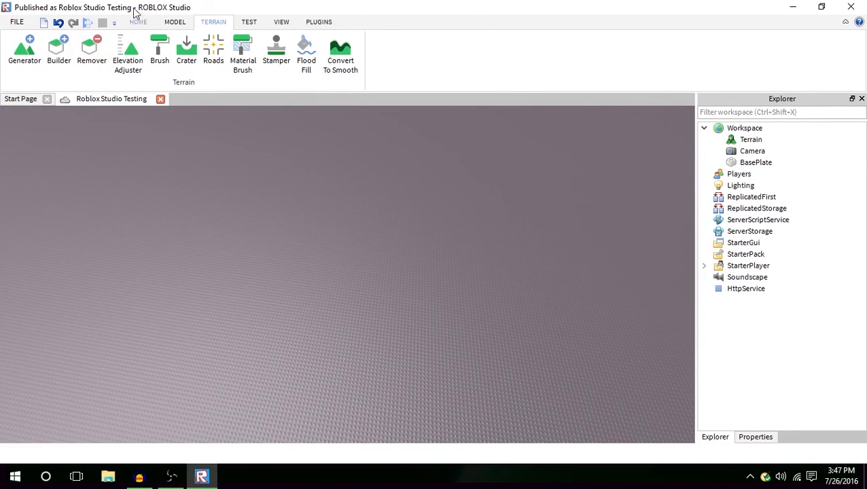
{"action": "left_click", "coordinate": [140, 25]}
{"action": "left_click", "coordinate": [175, 24]}
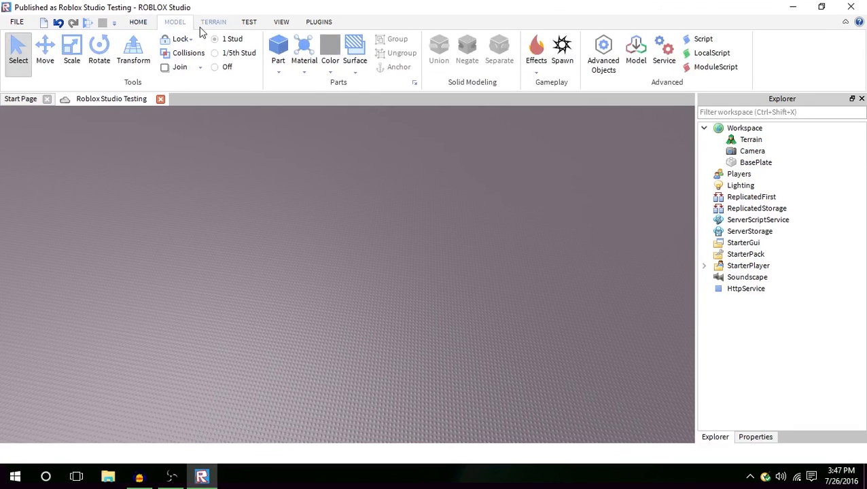
{"action": "left_click", "coordinate": [214, 26]}
{"action": "left_click", "coordinate": [175, 23]}
{"action": "left_click", "coordinate": [138, 23]}
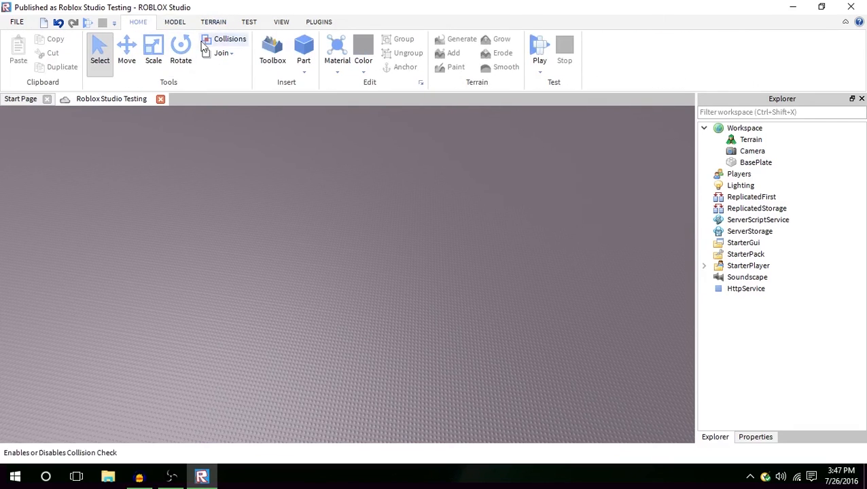
{"action": "right_click_drag", "start_coordinate": [442, 208], "coordinate": [442, 208]}
{"action": "scroll", "coordinate": [442, 208], "scroll_direction": "up", "scroll_amount": 3}
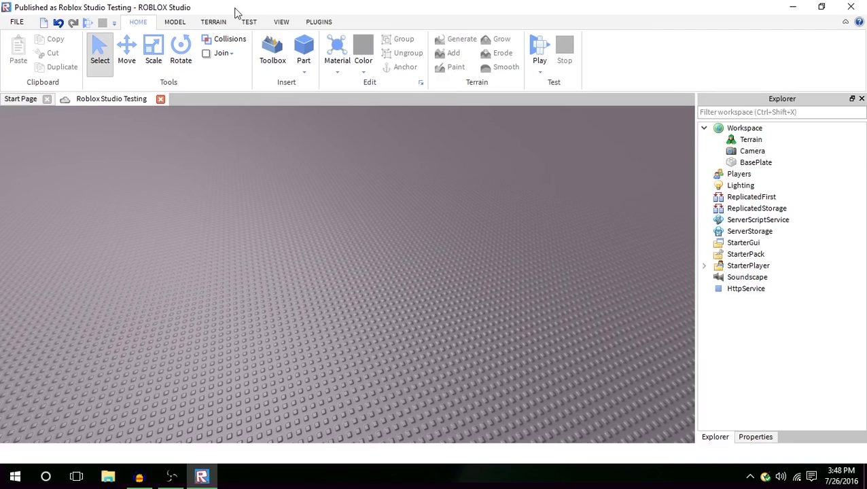
{"action": "left_click", "coordinate": [215, 21]}
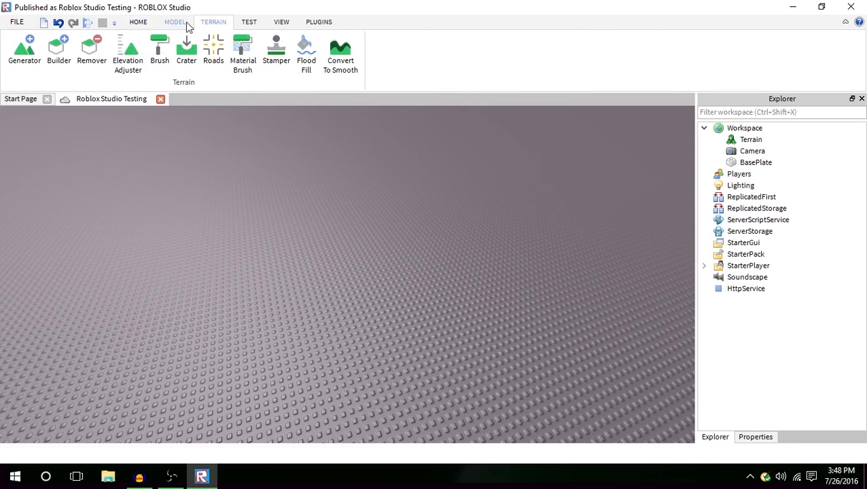
{"action": "left_click", "coordinate": [186, 22]}
{"action": "left_click", "coordinate": [138, 22]}
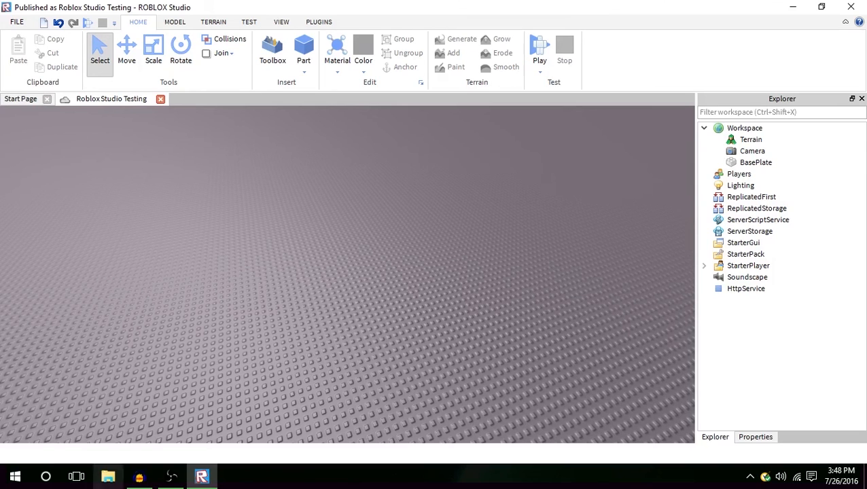
{"action": "left_click", "coordinate": [171, 477]}
{"action": "left_click", "coordinate": [171, 477]}
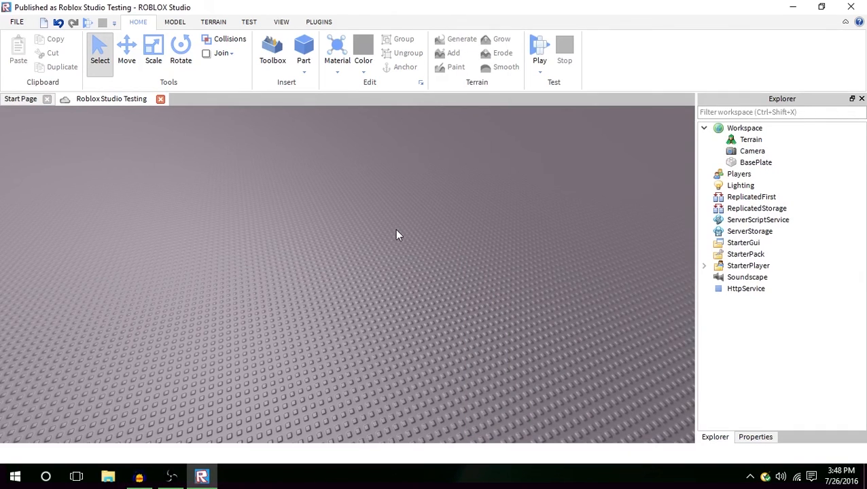
{"action": "scroll", "coordinate": [397, 228], "scroll_direction": "down", "scroll_amount": 10}
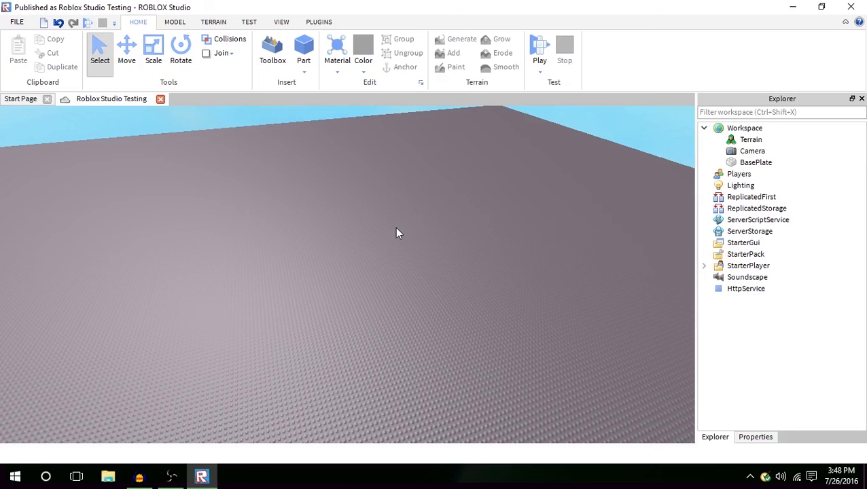
{"action": "scroll", "coordinate": [439, 216], "scroll_direction": "up", "scroll_amount": 3}
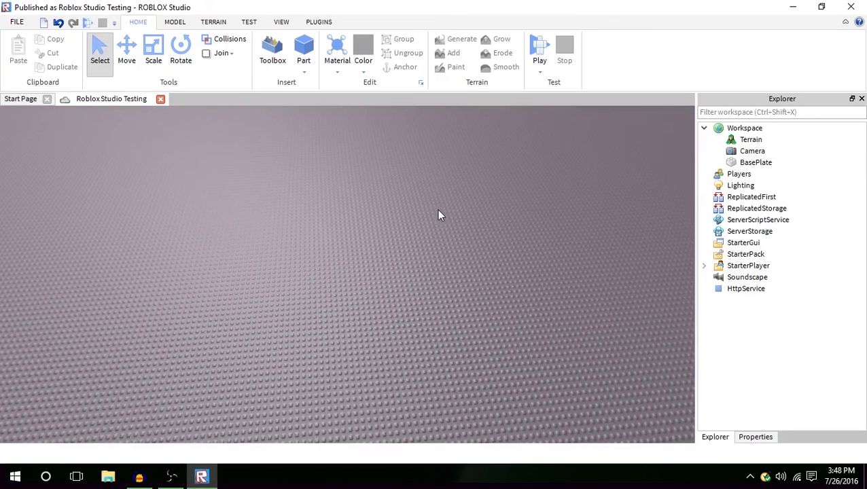
Bring up the object properties and insert a default block part onto the baseplate.
{"action": "left_click", "coordinate": [762, 437]}
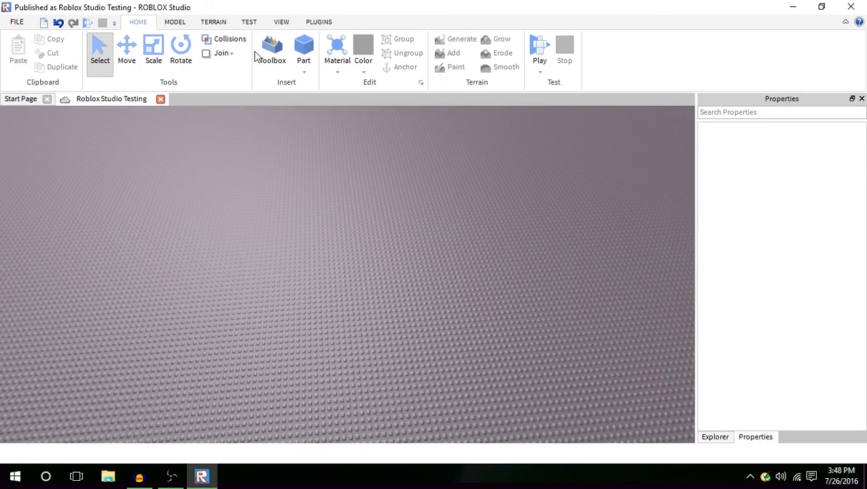
{"action": "left_click", "coordinate": [304, 53]}
{"action": "scroll", "coordinate": [363, 276], "scroll_direction": "up", "scroll_amount": 5}
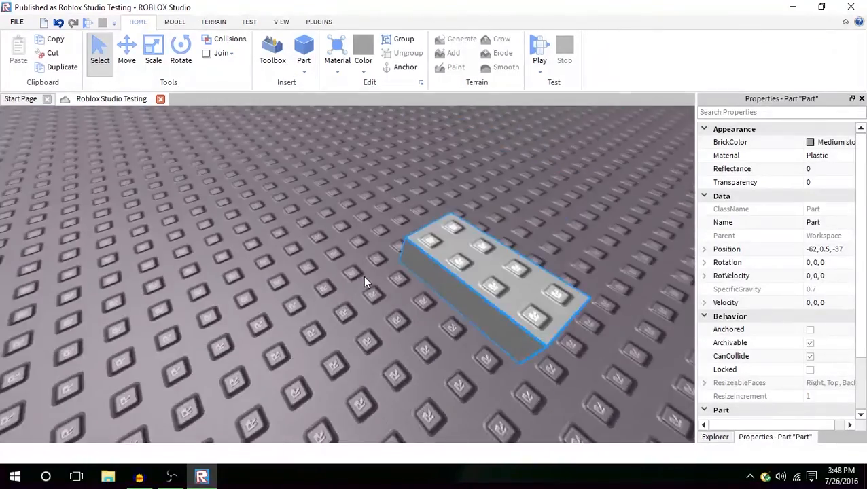
{"action": "right_click_drag", "start_coordinate": [364, 277], "coordinate": [359, 277]}
{"action": "scroll", "coordinate": [359, 277], "scroll_direction": "down", "scroll_amount": 2}
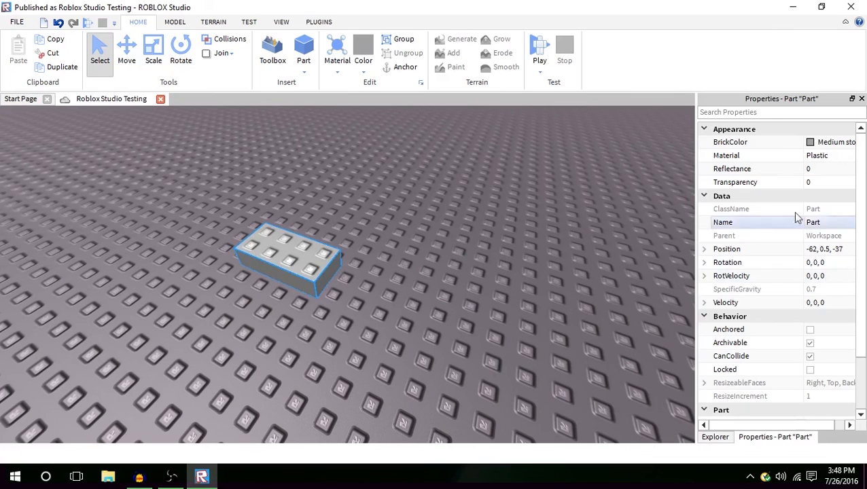
Examine the new part's properties, from its appearance and data values to its behavior, shape and size settings.
{"action": "scroll", "coordinate": [799, 183], "scroll_direction": "down", "scroll_amount": 2}
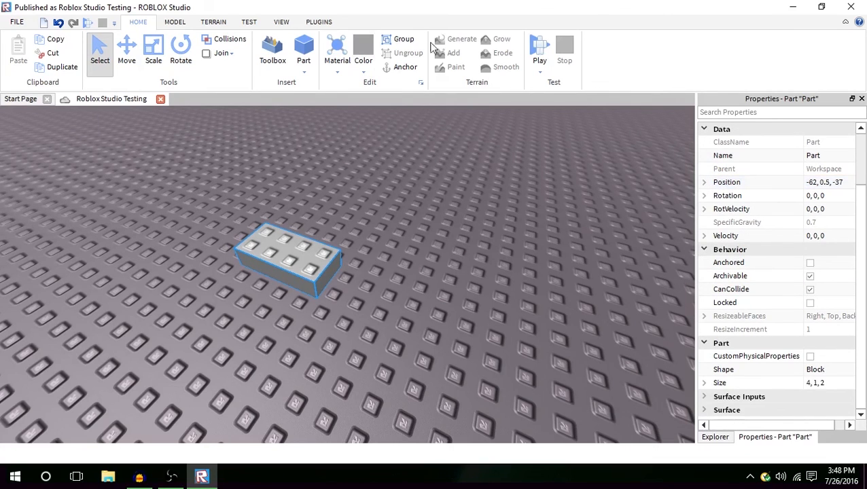
{"action": "left_click", "coordinate": [281, 22]}
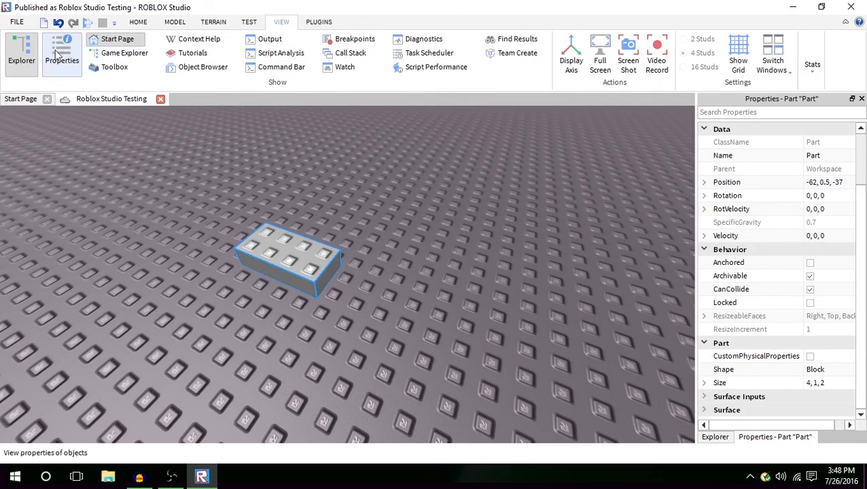
{"action": "left_click", "coordinate": [175, 22]}
{"action": "left_click", "coordinate": [137, 22]}
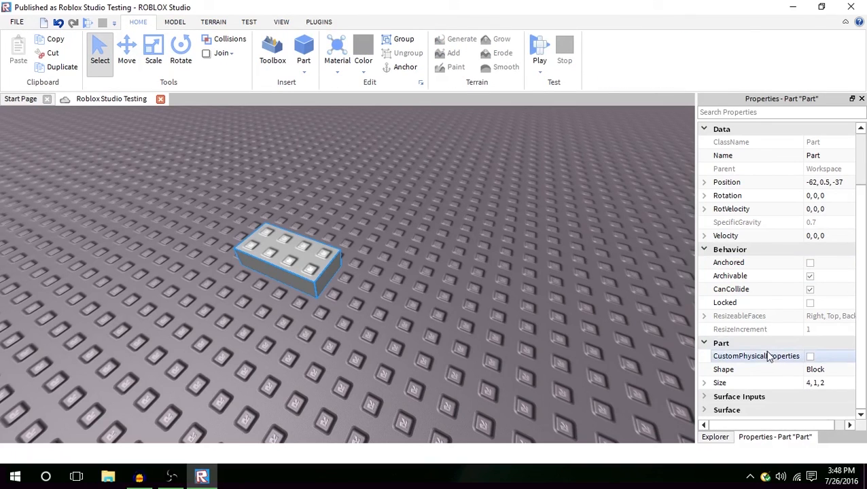
{"action": "scroll", "coordinate": [760, 201], "scroll_direction": "up", "scroll_amount": 2}
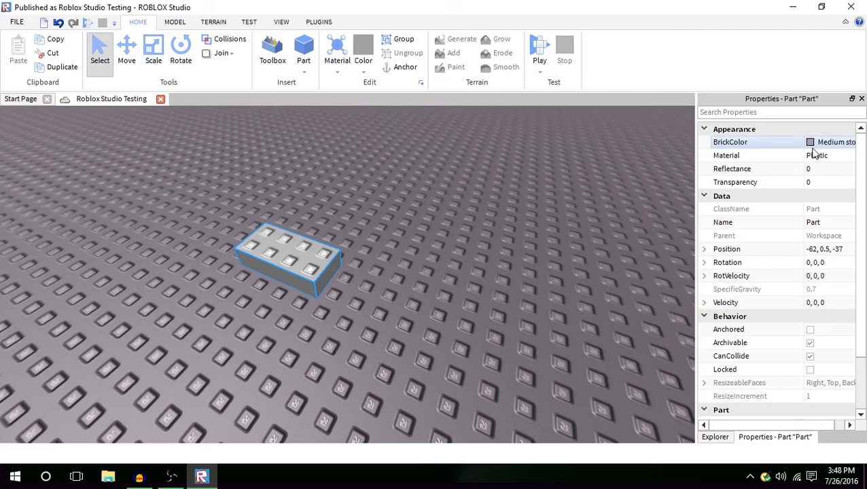
{"action": "scroll", "coordinate": [814, 200], "scroll_direction": "down", "scroll_amount": 2}
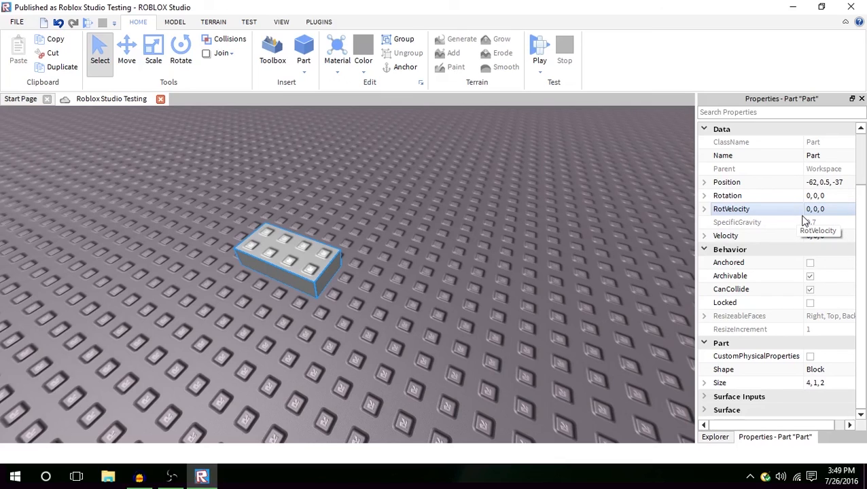
{"action": "scroll", "coordinate": [805, 220], "scroll_direction": "up", "scroll_amount": 3}
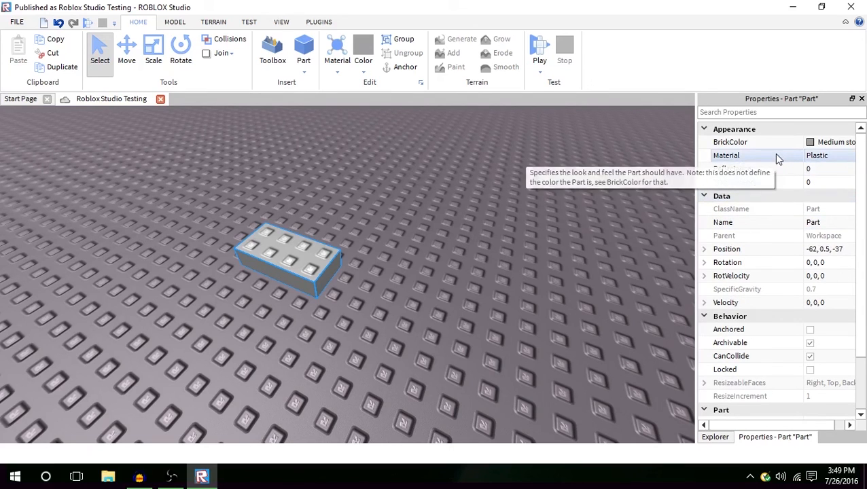
{"action": "scroll", "coordinate": [775, 156], "scroll_direction": "down", "scroll_amount": 2}
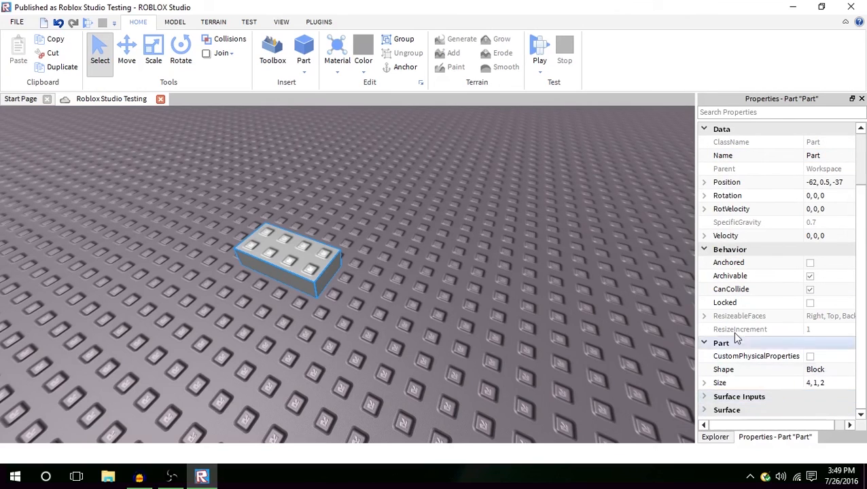
{"action": "scroll", "coordinate": [748, 292], "scroll_direction": "up", "scroll_amount": 2}
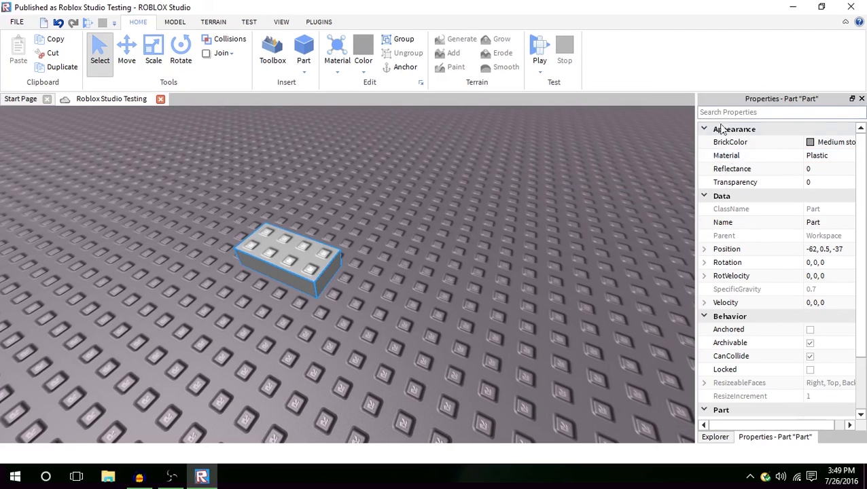
Set the part's BrickColor to Lime green and its material to WoodPlanks.
{"action": "left_click", "coordinate": [841, 148]}
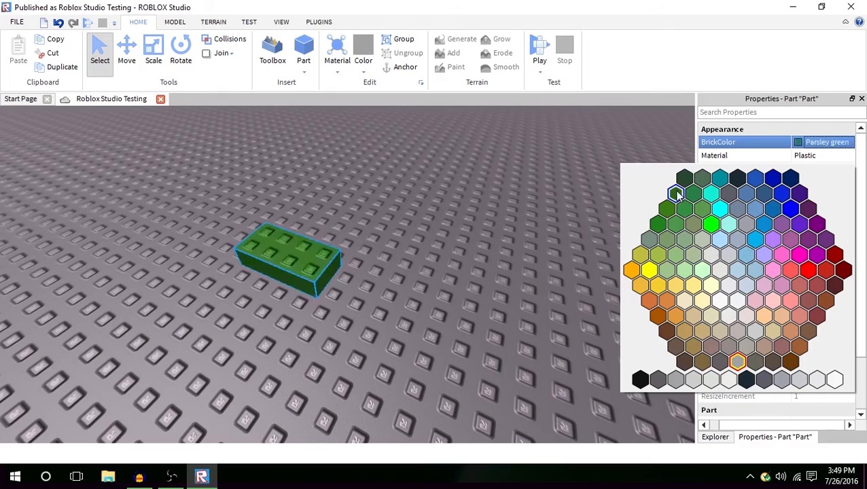
{"action": "left_click", "coordinate": [711, 224]}
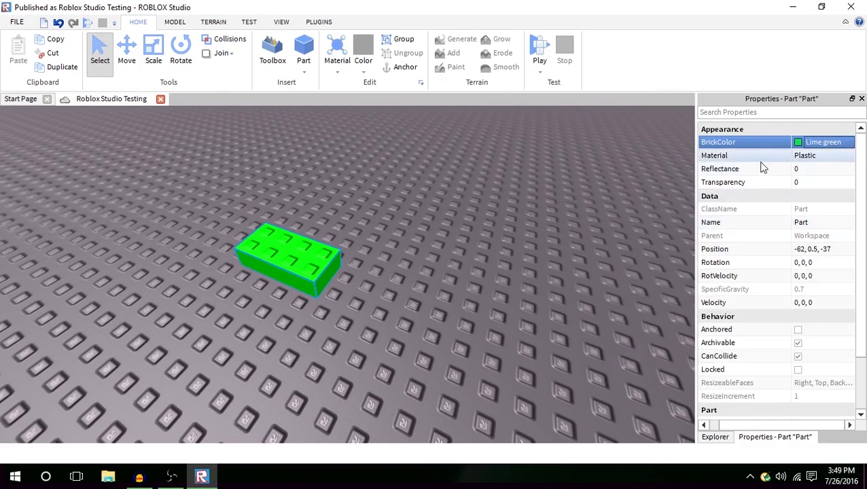
{"action": "left_click", "coordinate": [811, 158]}
{"action": "left_click", "coordinate": [849, 156]}
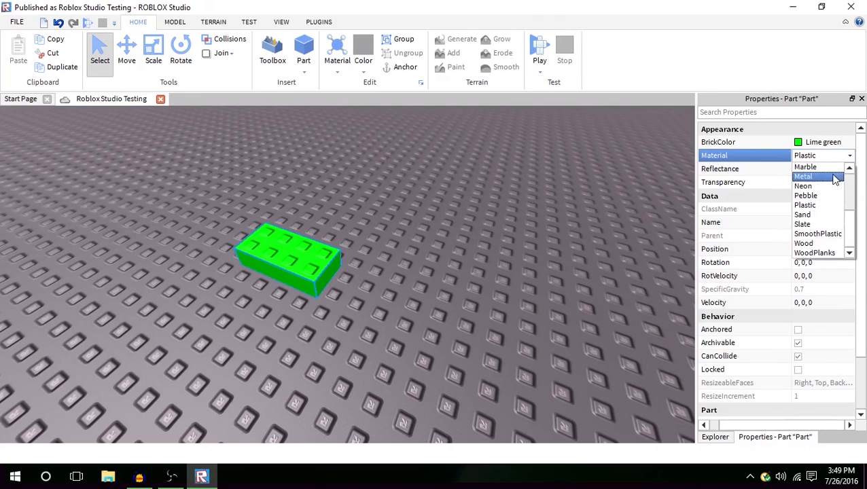
{"action": "left_click", "coordinate": [824, 253]}
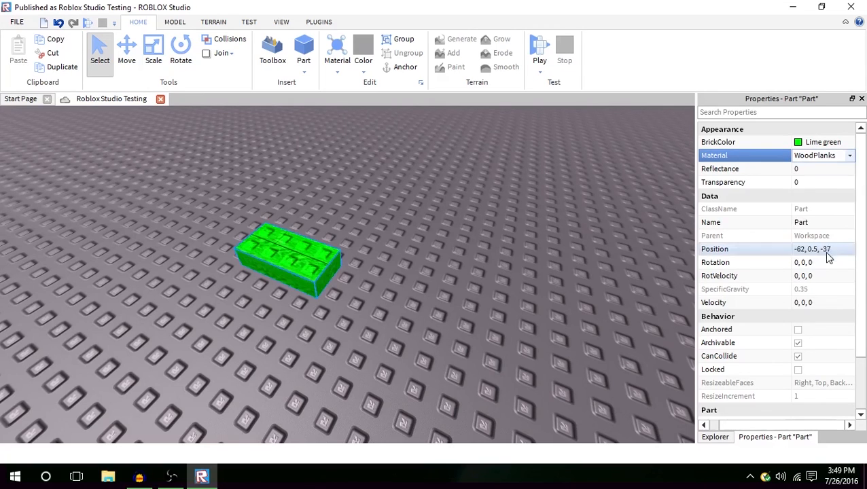
Try the Pebble, Cobblestone and Brick materials on the part, one after another.
{"action": "left_click", "coordinate": [814, 158]}
{"action": "left_click", "coordinate": [806, 197]}
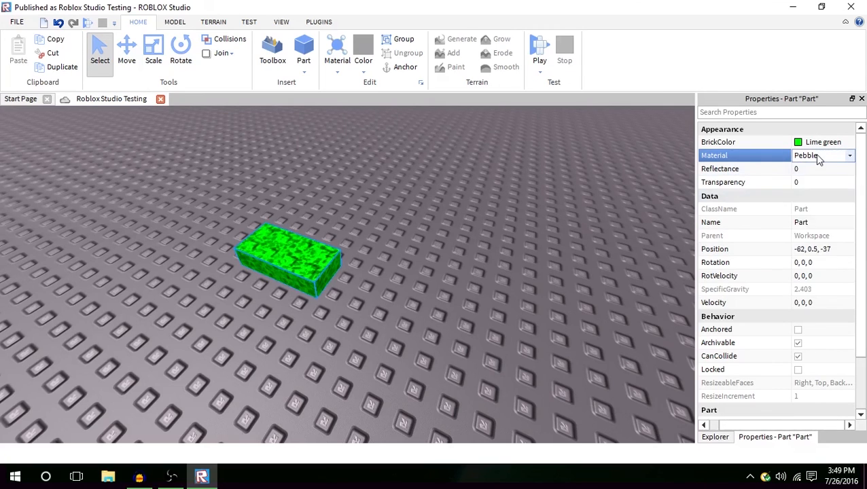
{"action": "left_click", "coordinate": [819, 158]}
{"action": "scroll", "coordinate": [815, 179], "scroll_direction": "up", "scroll_amount": 3}
{"action": "left_click", "coordinate": [813, 178]}
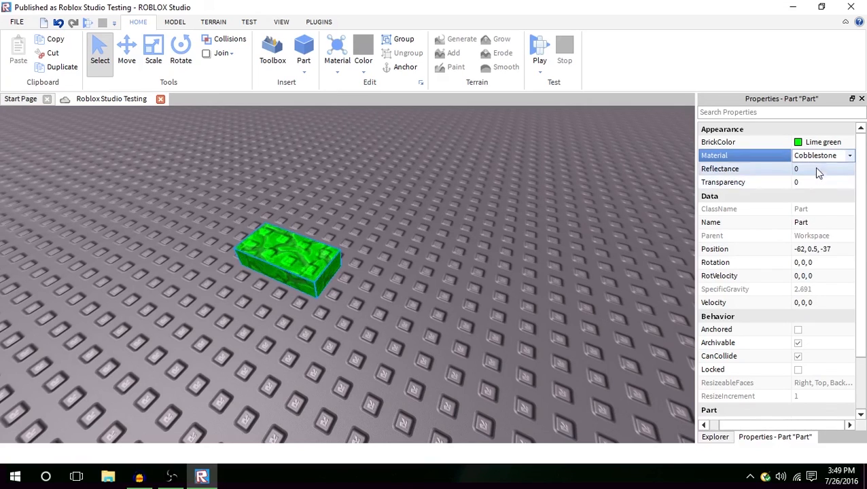
{"action": "left_click", "coordinate": [819, 157]}
{"action": "scroll", "coordinate": [819, 169], "scroll_direction": "up", "scroll_amount": 3}
{"action": "left_click", "coordinate": [817, 168]}
Try the Fabric and Neon materials on the part, then go back to Brick.
{"action": "left_click", "coordinate": [825, 156]}
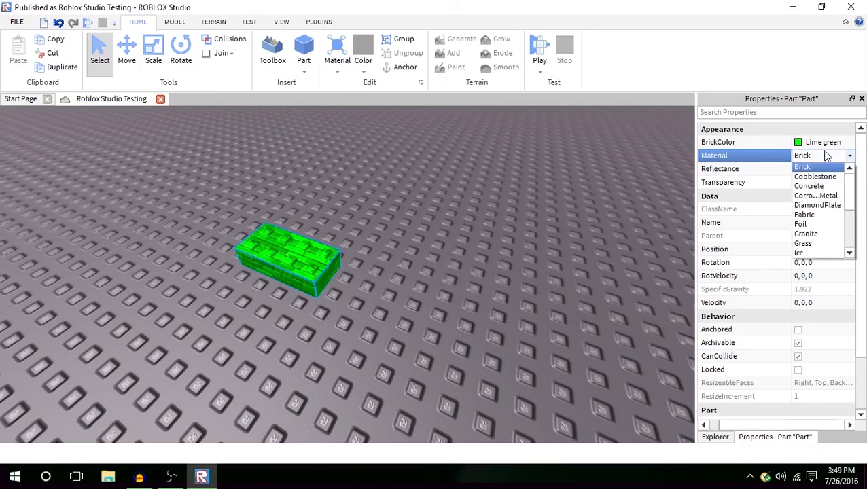
{"action": "left_click", "coordinate": [809, 215]}
{"action": "left_click", "coordinate": [836, 157]}
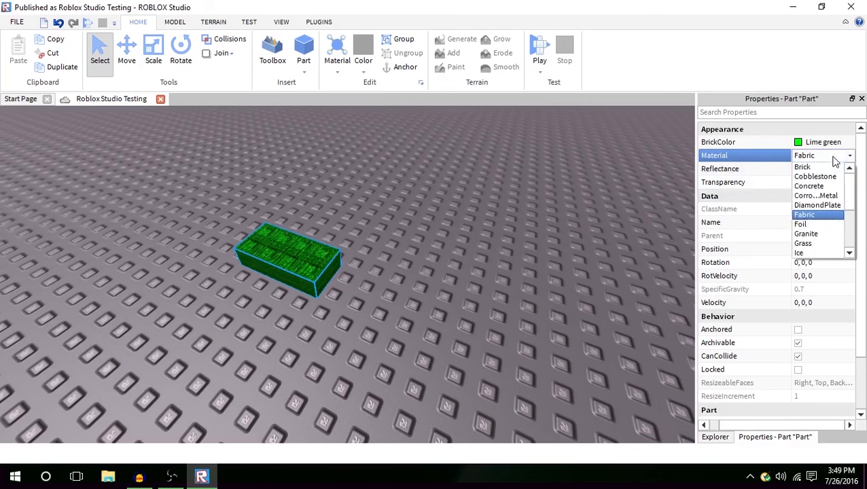
{"action": "scroll", "coordinate": [821, 215], "scroll_direction": "down", "scroll_amount": 4}
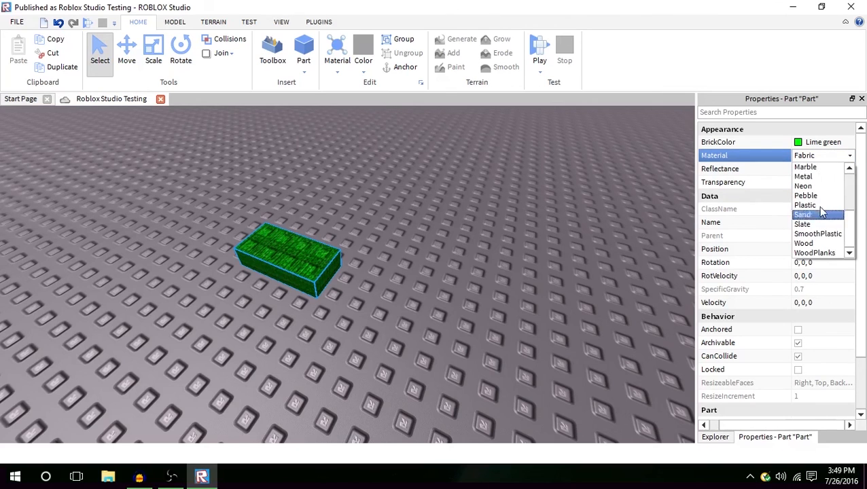
{"action": "left_click", "coordinate": [815, 186]}
{"action": "left_click", "coordinate": [819, 160]}
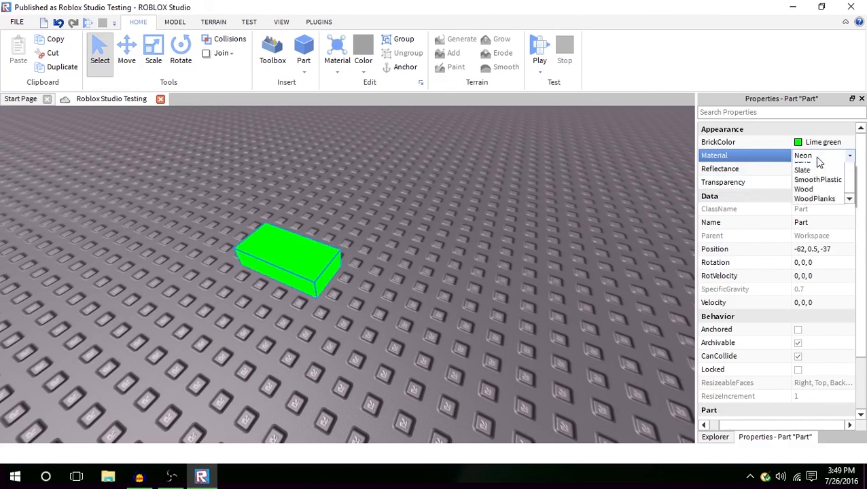
{"action": "scroll", "coordinate": [819, 163], "scroll_direction": "up", "scroll_amount": 4}
{"action": "left_click", "coordinate": [819, 167]}
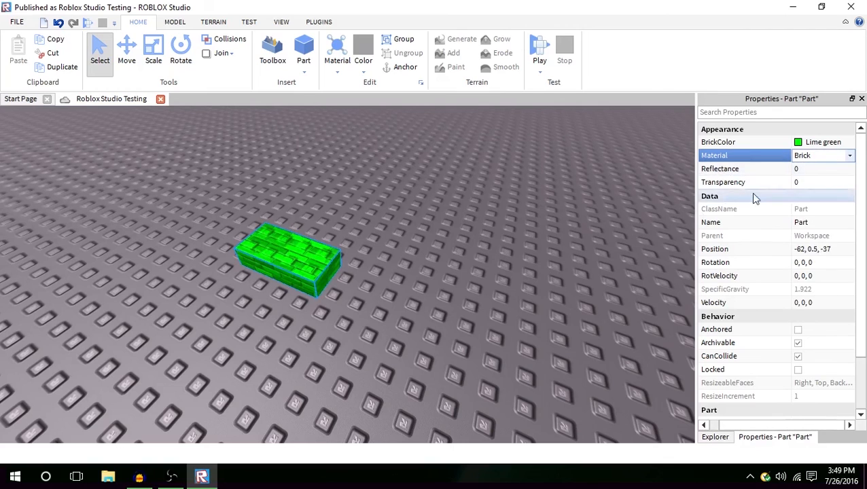
Set the part's material to Plastic.
{"action": "left_click", "coordinate": [819, 157]}
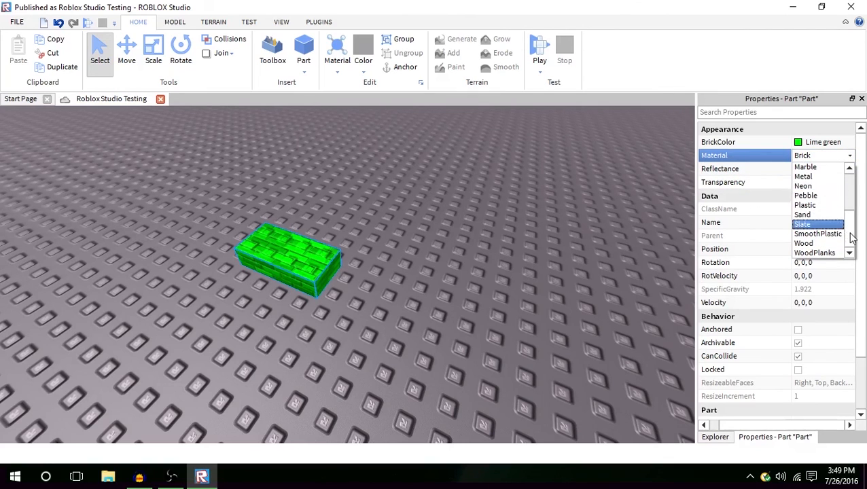
{"action": "left_click", "coordinate": [806, 205]}
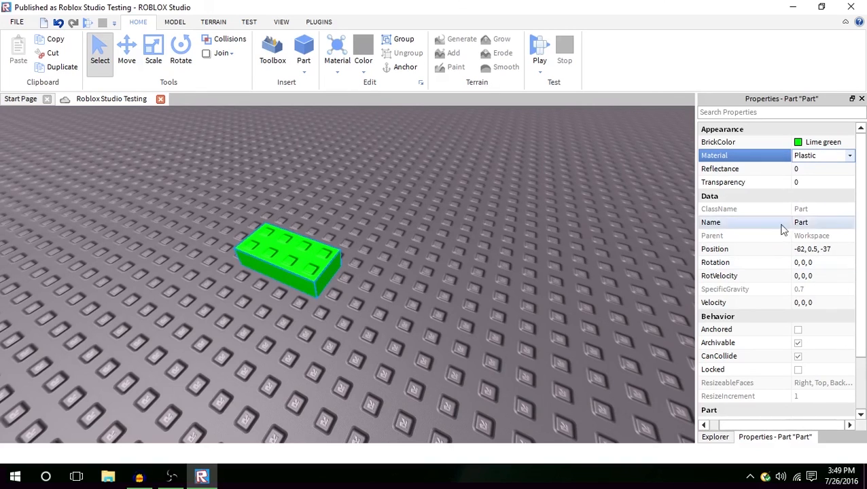
Set the part's Reflectance to 1.
{"action": "left_click", "coordinate": [831, 170]}
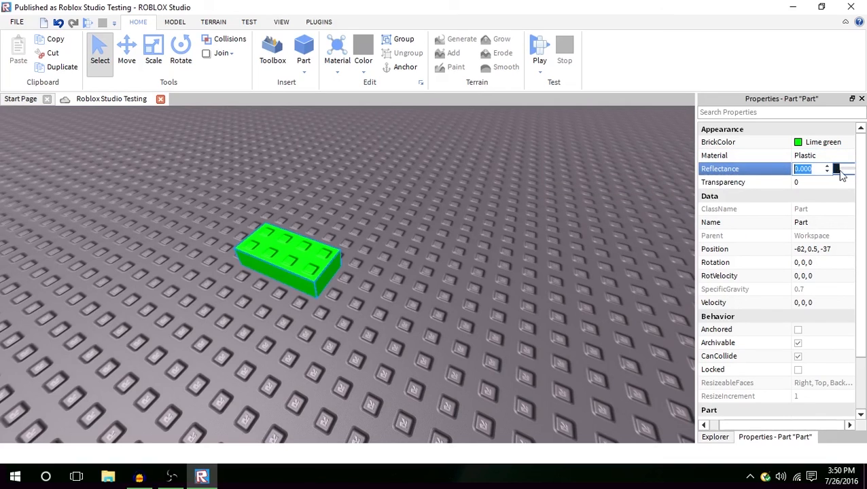
{"action": "mouse_move", "coordinate": [838, 170]}
{"action": "left_mouse_down"}
{"action": "mouse_move", "coordinate": [856, 171]}
{"action": "mouse_move", "coordinate": [831, 169]}
{"action": "left_mouse_up"}
{"action": "key", "text": "Left"}
{"action": "key", "text": "BackSpace"}
{"action": "type", "text": "1"}
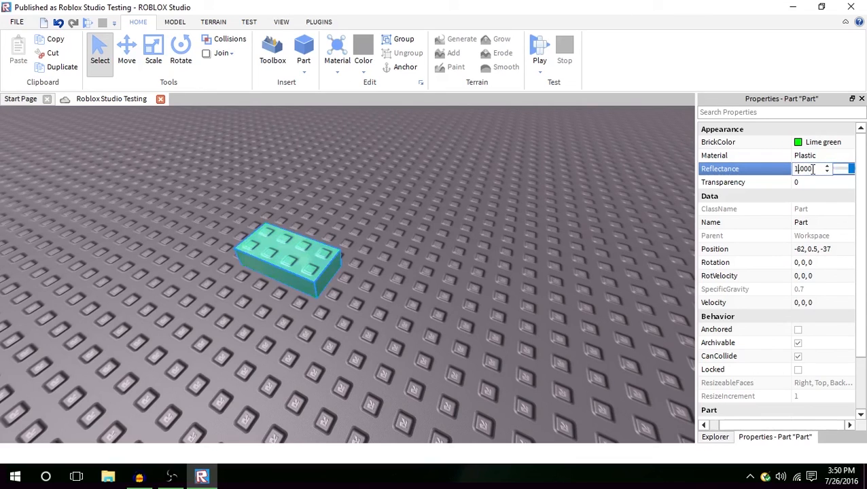
{"action": "key", "text": "Return"}
Inspect the reflective part up close and from several angles to see how light plays on its surface.
{"action": "right_click_drag", "start_coordinate": [267, 281], "coordinate": [307, 282]}
{"action": "right_click_drag", "start_coordinate": [417, 406], "coordinate": [439, 449]}
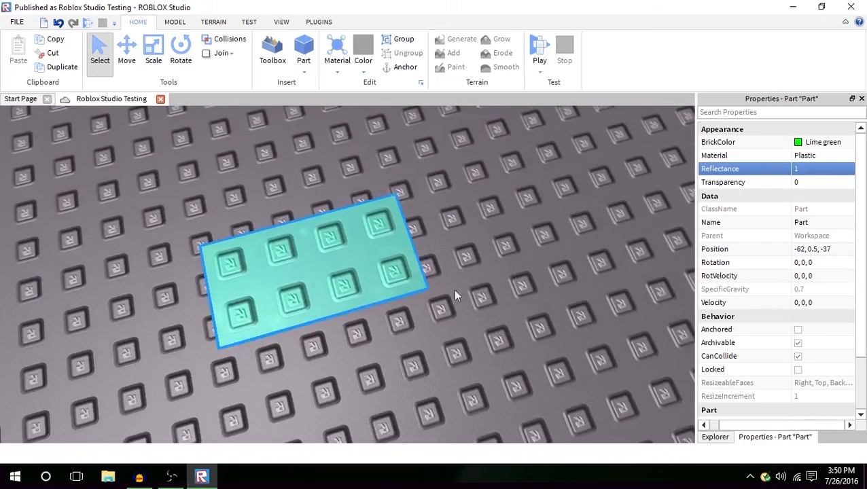
{"action": "right_click_drag", "start_coordinate": [441, 290], "coordinate": [441, 291]}
{"action": "scroll", "coordinate": [441, 290], "scroll_direction": "up", "scroll_amount": 2}
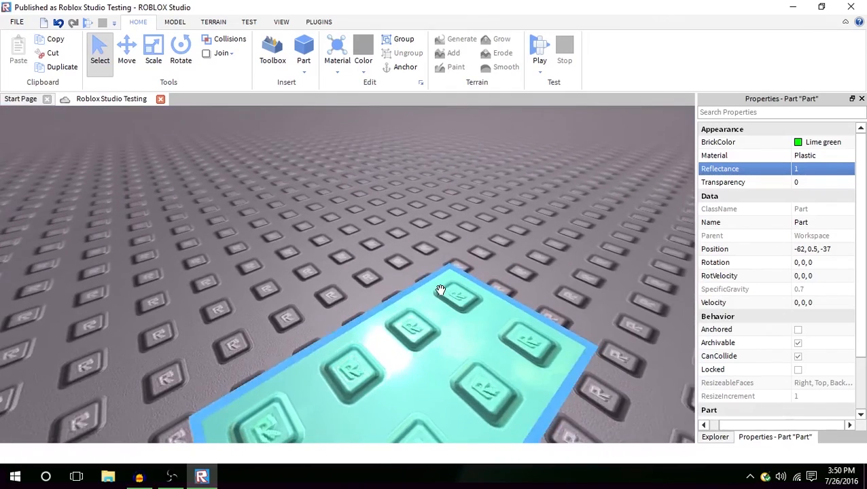
{"action": "scroll", "coordinate": [439, 291], "scroll_direction": "down", "scroll_amount": 3}
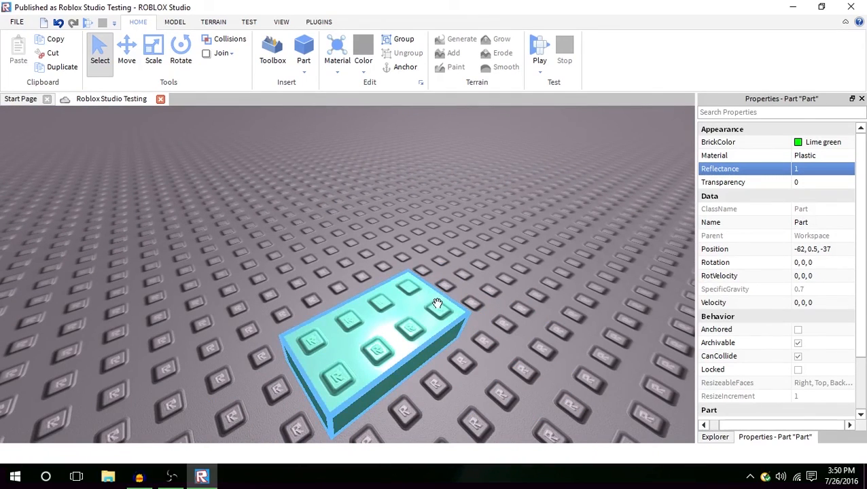
{"action": "scroll", "coordinate": [474, 306], "scroll_direction": "up", "scroll_amount": 3}
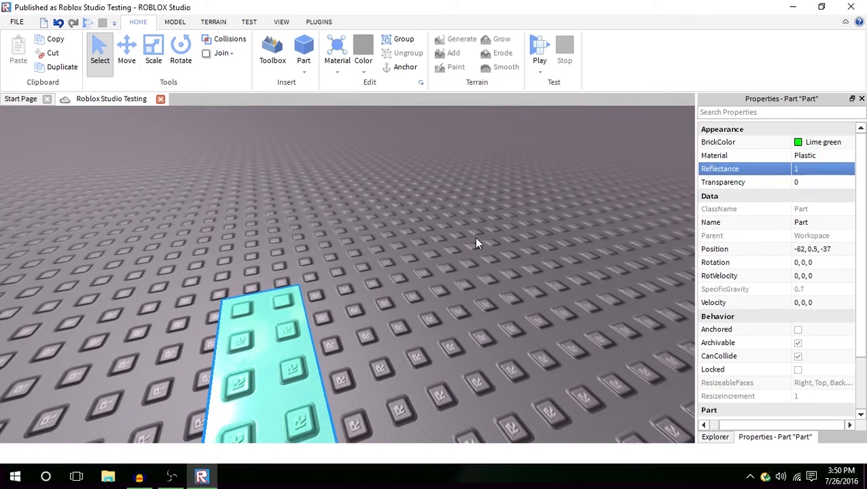
{"action": "right_click_drag", "start_coordinate": [476, 243], "coordinate": [468, 247]}
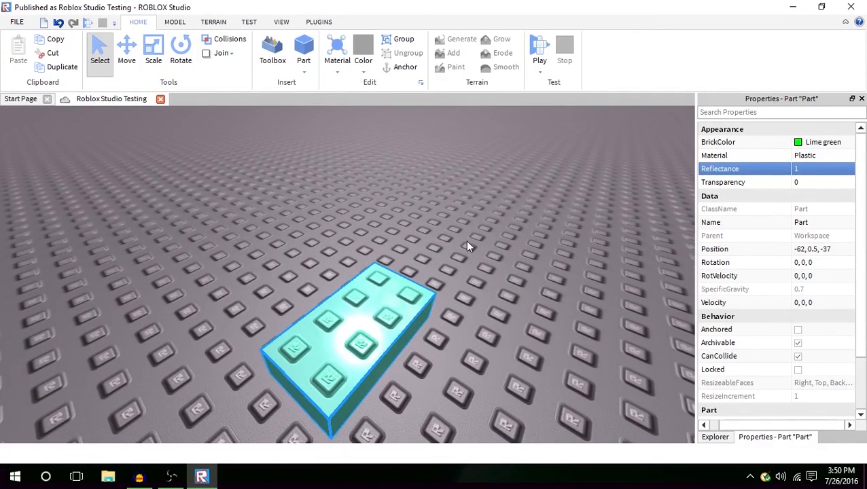
{"action": "right_click_drag", "start_coordinate": [468, 242], "coordinate": [467, 234]}
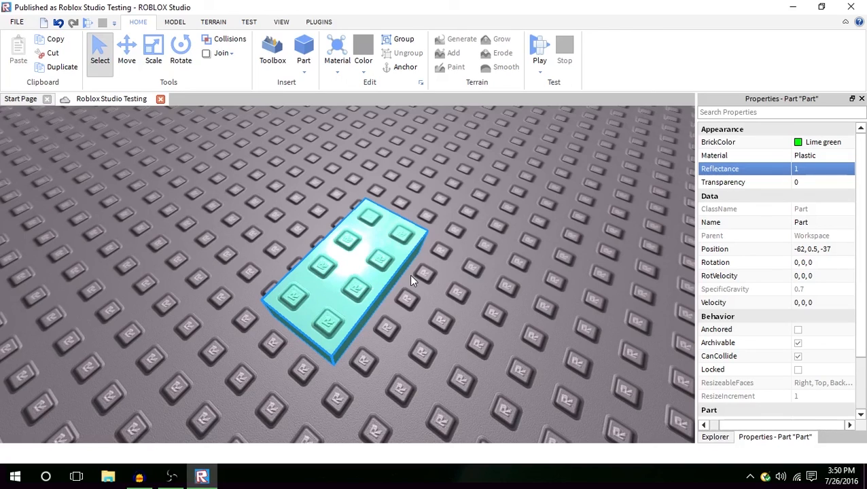
Set the part's Transparency to 0.4 and its Reflectance to 0.
{"action": "left_click", "coordinate": [759, 184]}
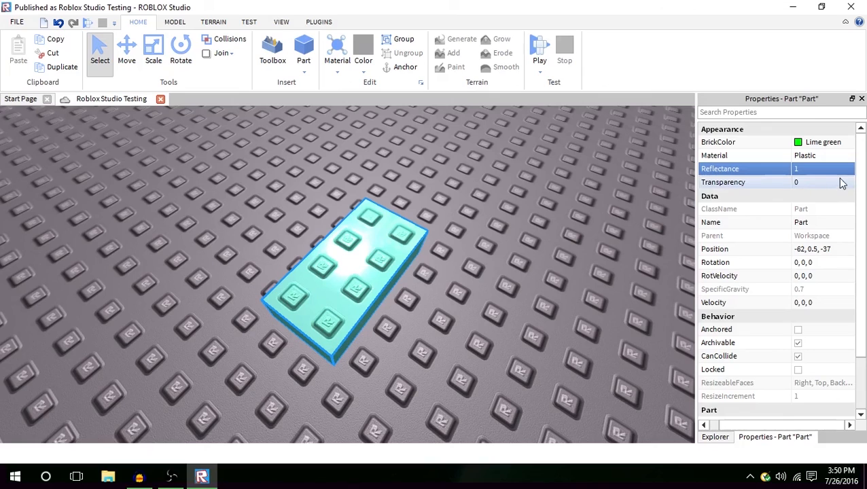
{"action": "left_click", "coordinate": [839, 182]}
{"action": "mouse_move", "coordinate": [840, 183]}
{"action": "left_mouse_down"}
{"action": "mouse_move", "coordinate": [866, 183]}
{"action": "mouse_move", "coordinate": [847, 181]}
{"action": "left_mouse_up"}
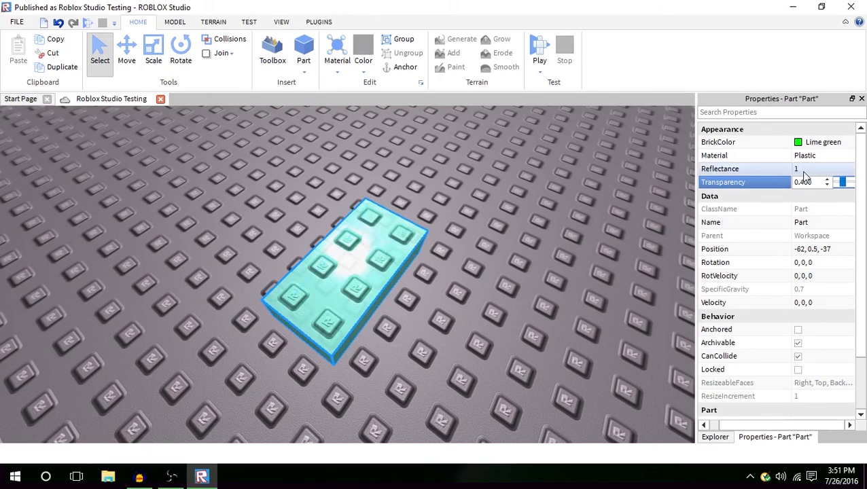
{"action": "left_click", "coordinate": [803, 170]}
{"action": "type", "text": "0"}
{"action": "key", "text": "Return"}
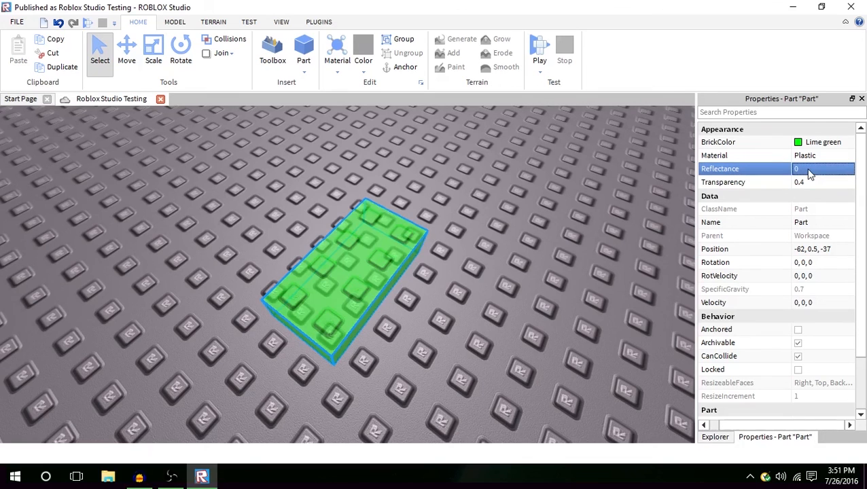
Inspect the semi-transparent part from above and from a low angle on the baseplate.
{"action": "left_click", "coordinate": [808, 184]}
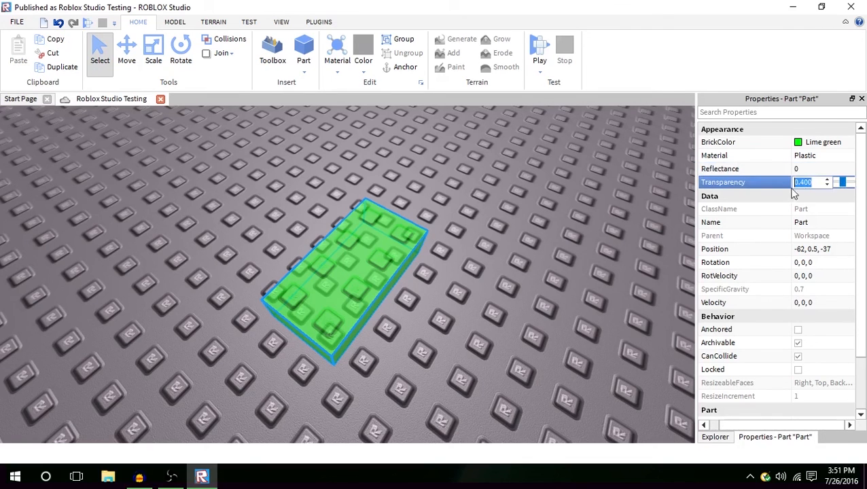
{"action": "left_click", "coordinate": [594, 304]}
{"action": "right_click_drag", "start_coordinate": [594, 304], "coordinate": [594, 304]}
{"action": "left_click", "coordinate": [313, 285]}
{"action": "right_click_drag", "start_coordinate": [371, 275], "coordinate": [371, 276]}
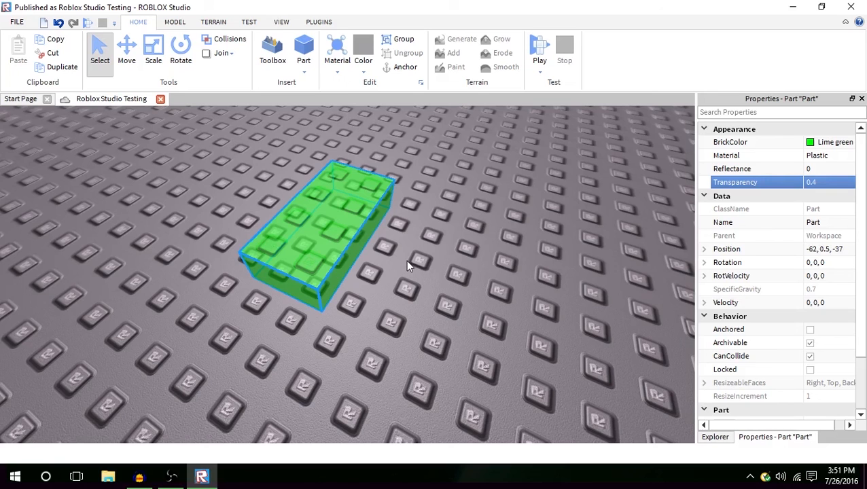
{"action": "right_click_drag", "start_coordinate": [408, 261], "coordinate": [404, 248]}
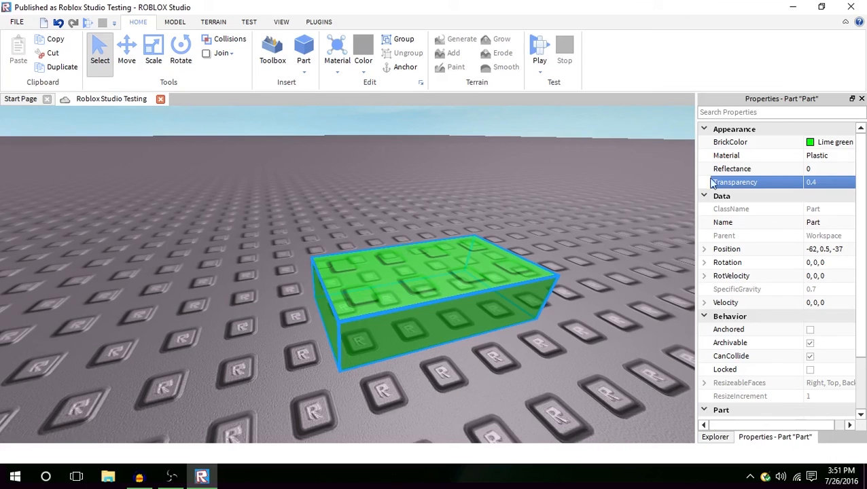
Set the part's Transparency to 0.
{"action": "left_click", "coordinate": [824, 183]}
{"action": "left_click", "coordinate": [828, 188]}
{"action": "left_click", "coordinate": [828, 191]}
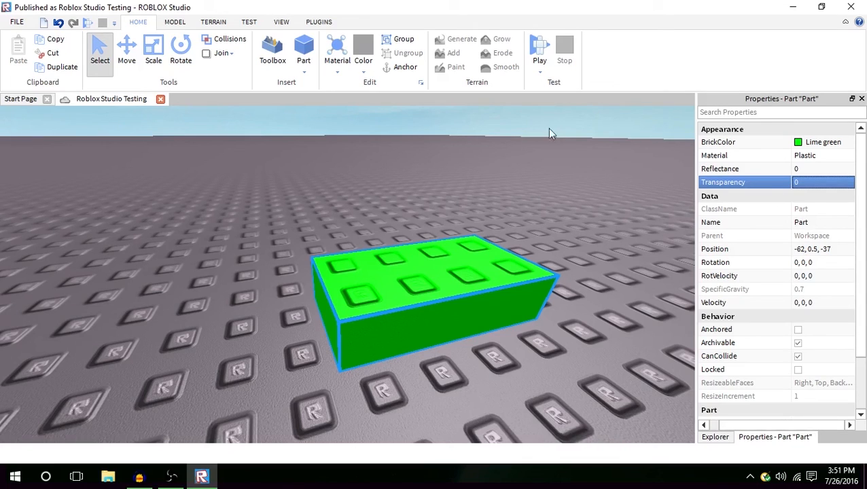
Check the part shapes available for insertion, the part's entry in the Workspace hierarchy, and its Data properties.
{"action": "left_click", "coordinate": [303, 73]}
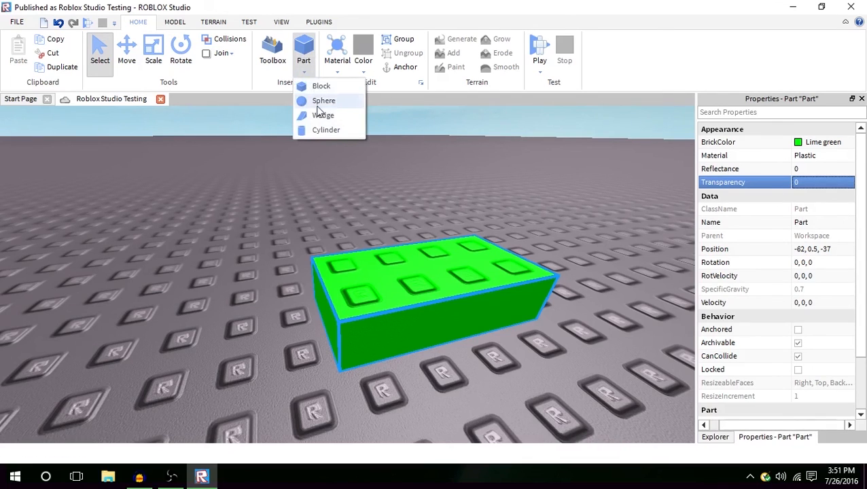
{"action": "left_click", "coordinate": [308, 78]}
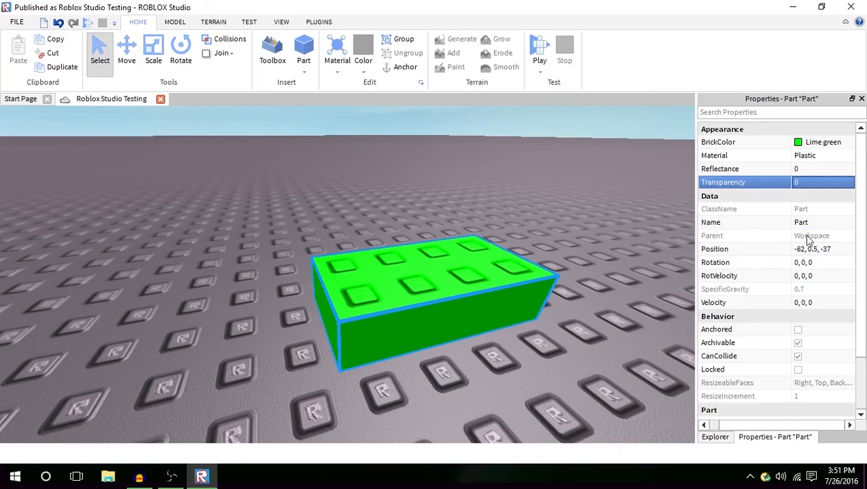
{"action": "left_click", "coordinate": [721, 437]}
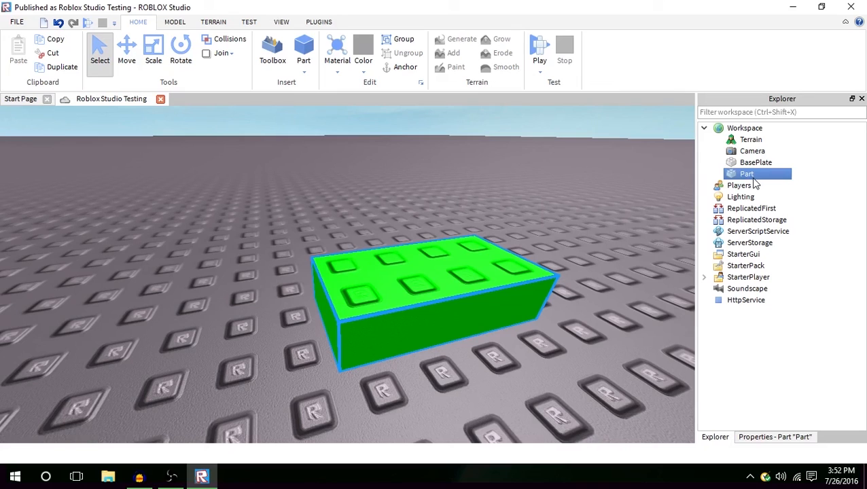
{"action": "left_click", "coordinate": [792, 437]}
{"action": "scroll", "coordinate": [861, 268], "scroll_direction": "down", "scroll_amount": 1}
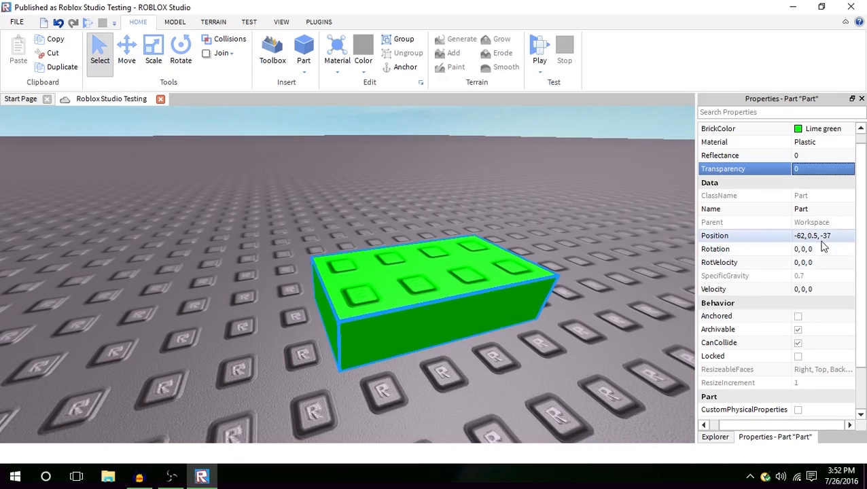
Move the lime green part around on the baseplate, rotating it repeatedly along the way.
{"action": "left_click_drag", "start_coordinate": [382, 339], "coordinate": [441, 307]}
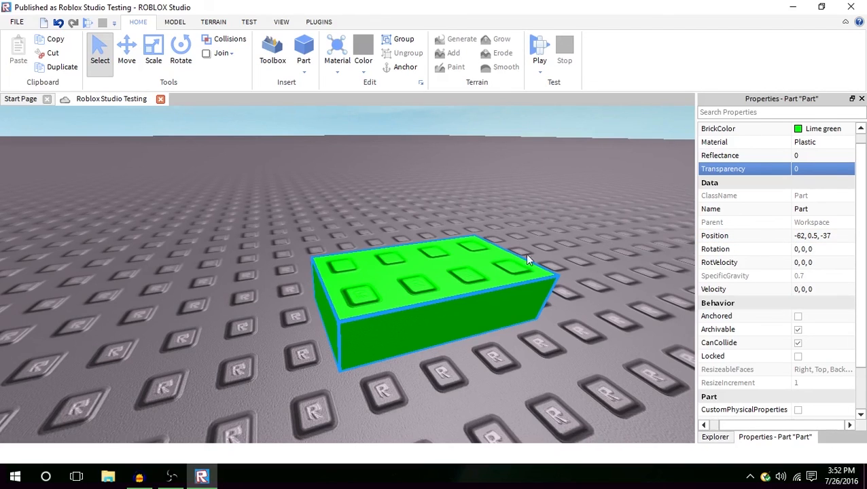
{"action": "left_click_drag", "start_coordinate": [528, 257], "coordinate": [438, 299]}
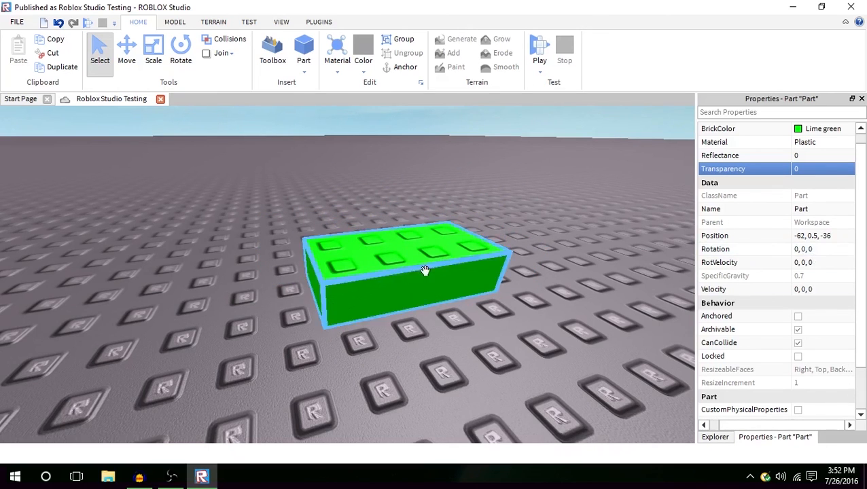
{"action": "left_click_drag", "start_coordinate": [424, 271], "coordinate": [350, 268]}
{"action": "key", "text": "ctrl+r"}
{"action": "key", "text": "ctrl+r"}
{"action": "left_click_drag", "start_coordinate": [316, 303], "coordinate": [450, 267]}
{"action": "key", "text": "ctrl+r"}
{"action": "left_click_drag", "start_coordinate": [356, 248], "coordinate": [397, 253]}
{"action": "key", "text": "ctrl+r"}
{"action": "key", "text": "ctrl+r"}
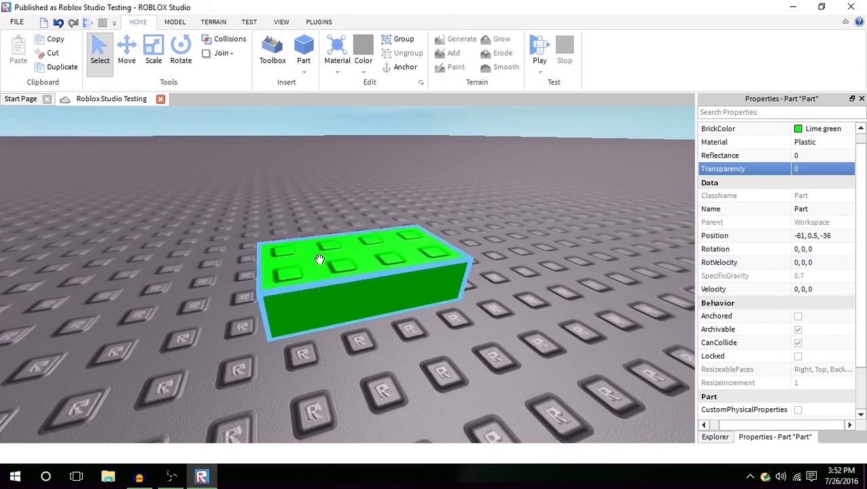
Shift the part to position -62, 0.5, -36 while rotating it.
{"action": "left_click_drag", "start_coordinate": [319, 254], "coordinate": [396, 257]}
{"action": "key", "text": "ctrl+r"}
{"action": "key", "text": "ctrl+r"}
{"action": "key", "text": "ctrl+r"}
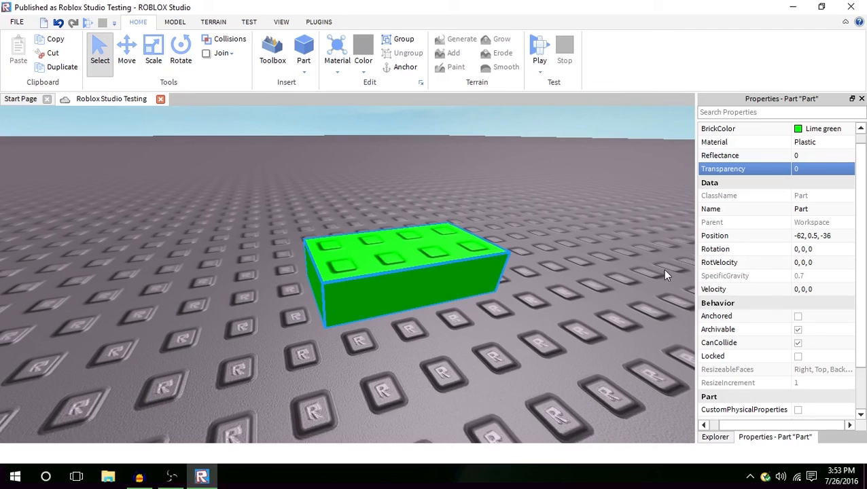
Move the part across the baseplate to position -63, 0.5, -36 and bring its Behavior and Part properties into view.
{"action": "right_click_drag", "start_coordinate": [444, 268], "coordinate": [445, 261]}
{"action": "left_click_drag", "start_coordinate": [444, 269], "coordinate": [389, 278]}
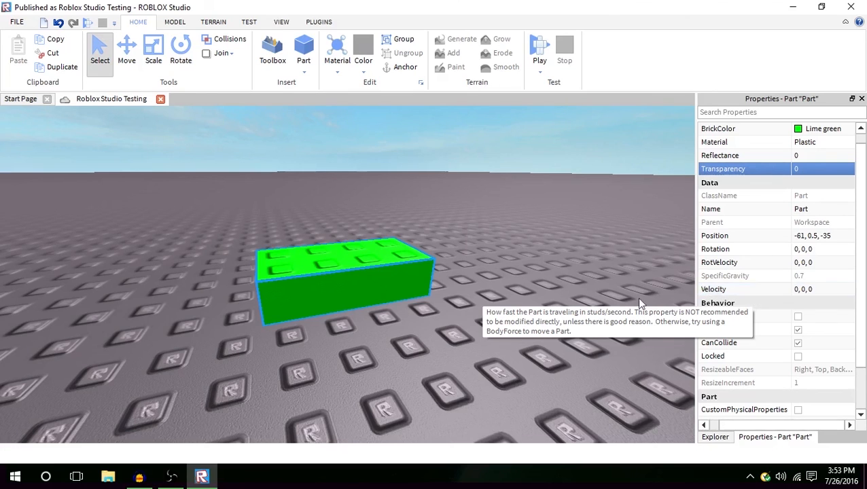
{"action": "left_click_drag", "start_coordinate": [351, 270], "coordinate": [424, 280]}
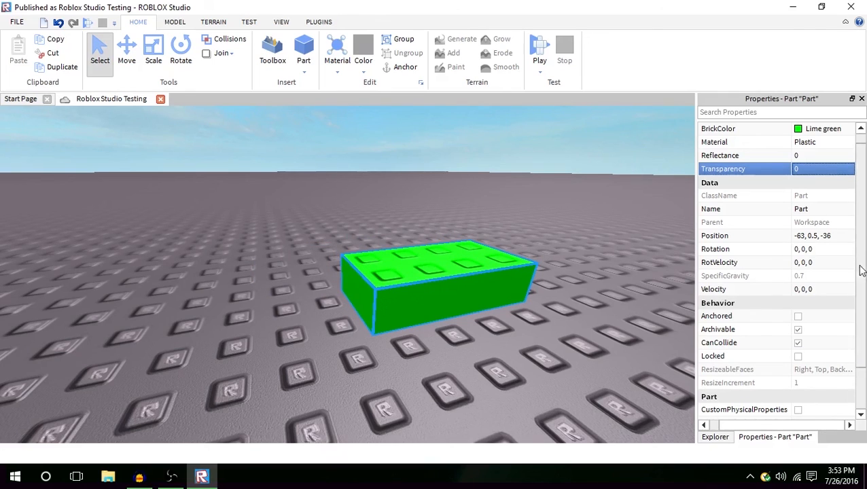
{"action": "scroll", "coordinate": [860, 255], "scroll_direction": "up", "scroll_amount": 1}
{"action": "scroll", "coordinate": [858, 272], "scroll_direction": "down", "scroll_amount": 5}
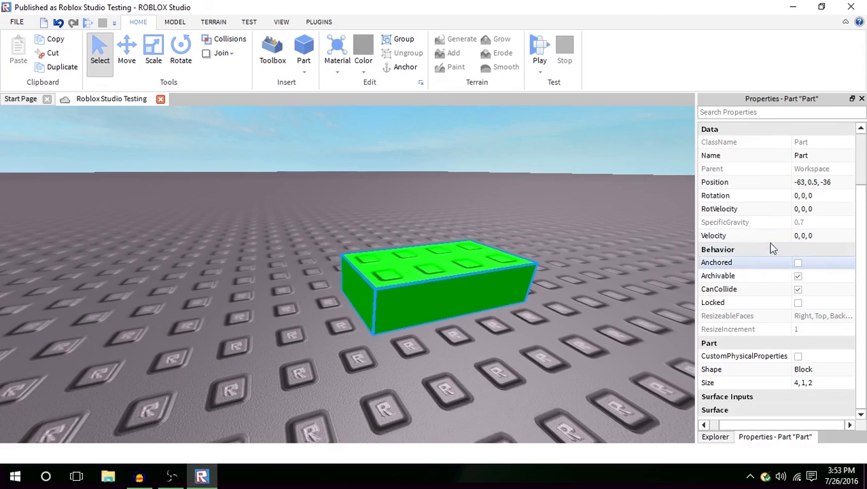
Move the green part to position -62, 0.5, -36 and turn off its CanCollide property.
{"action": "mouse_move", "coordinate": [401, 306]}
{"action": "left_mouse_down"}
{"action": "mouse_move", "coordinate": [395, 259]}
{"action": "mouse_move", "coordinate": [391, 295]}
{"action": "left_mouse_up"}
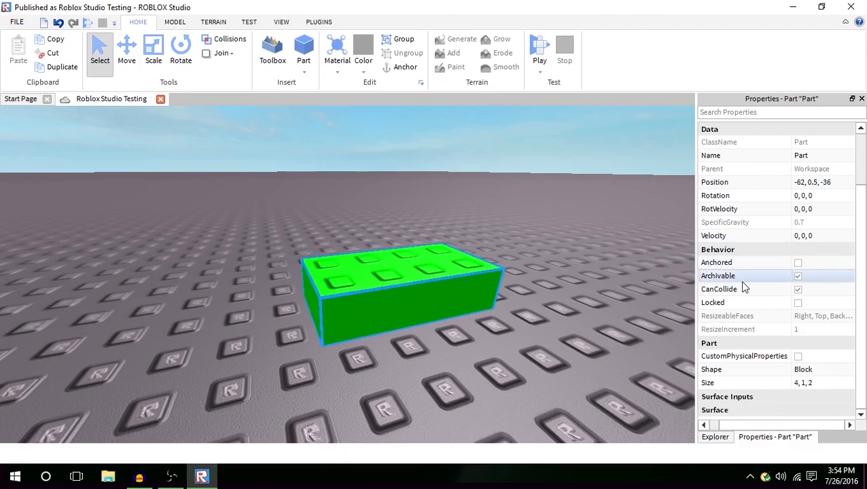
{"action": "mouse_move", "coordinate": [745, 289]}
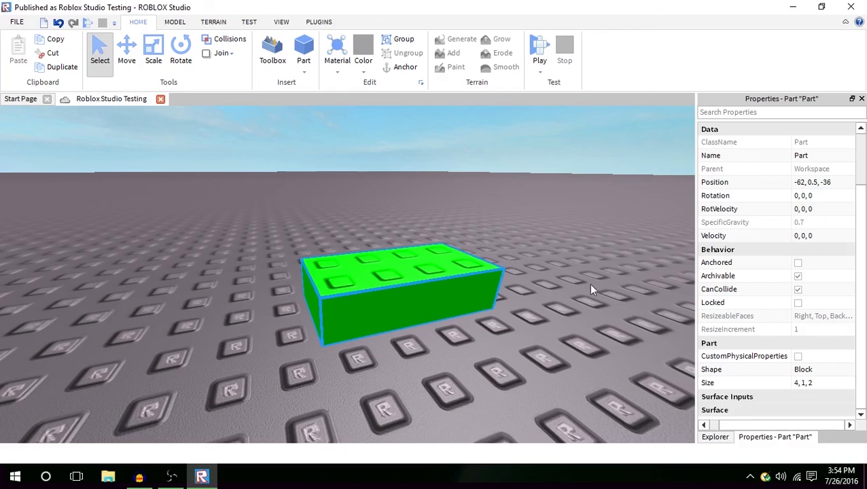
{"action": "left_click", "coordinate": [799, 289]}
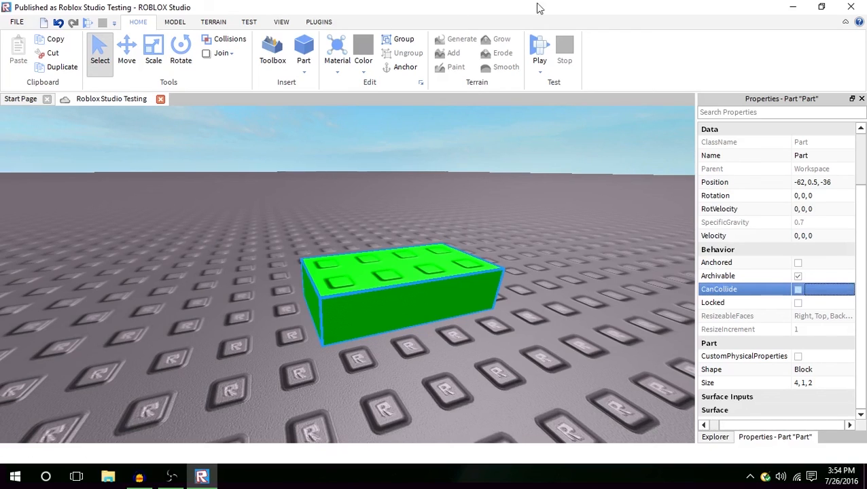
Start a play test, walk the character over to the green part and jump onto it.
{"action": "left_click", "coordinate": [540, 48]}
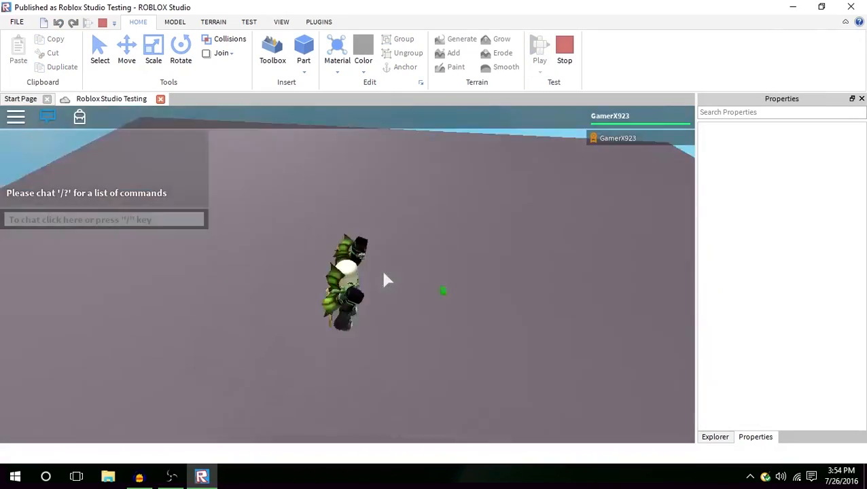
{"action": "right_click_drag", "start_coordinate": [380, 268], "coordinate": [377, 253]}
{"action": "key", "text": "w"}
{"action": "key", "text": "s"}
{"action": "key", "text": "w"}
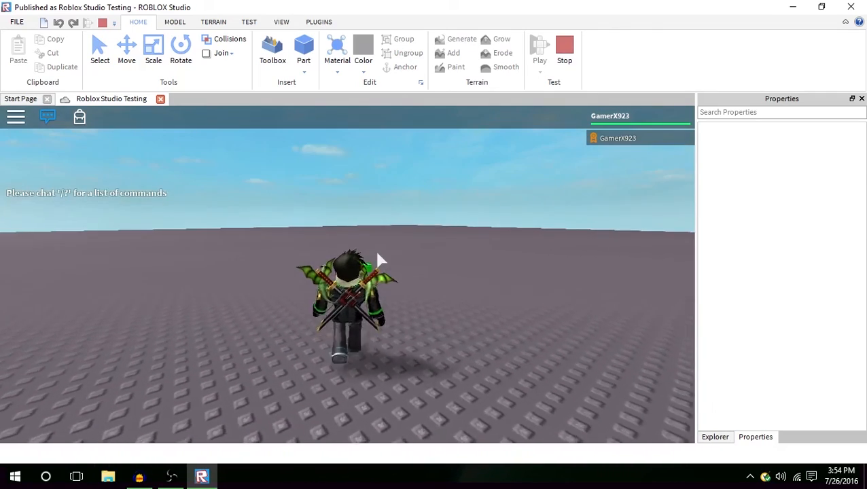
{"action": "key", "text": "space"}
{"action": "key", "text": "d"}
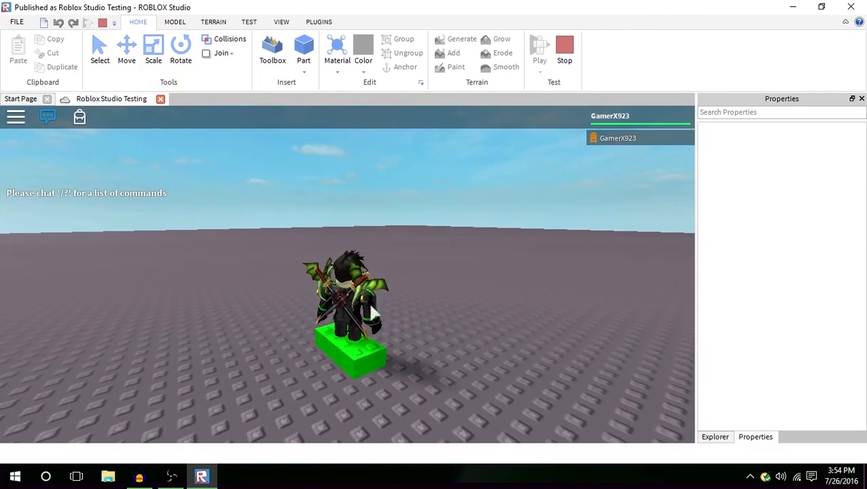
Walk the character off the green part, jump back onto it, and stop the play test.
{"action": "right_click_drag", "start_coordinate": [371, 320], "coordinate": [371, 321]}
{"action": "key", "text": "s"}
{"action": "key", "text": "w"}
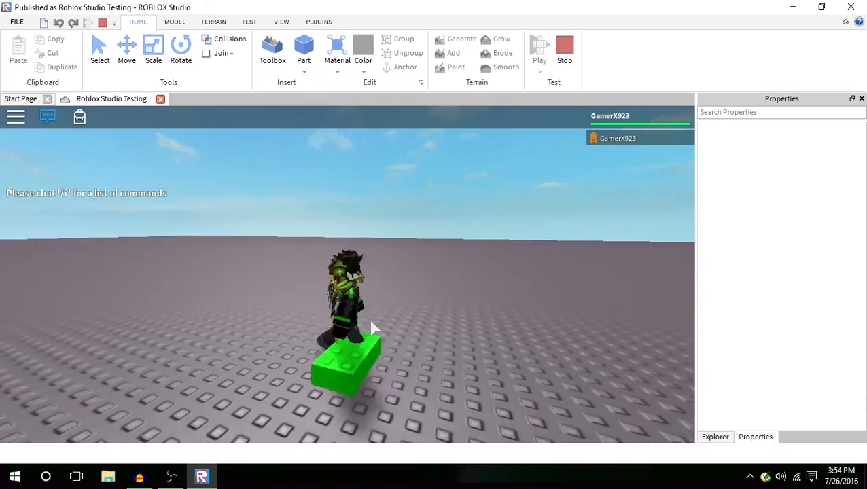
{"action": "key", "text": "s"}
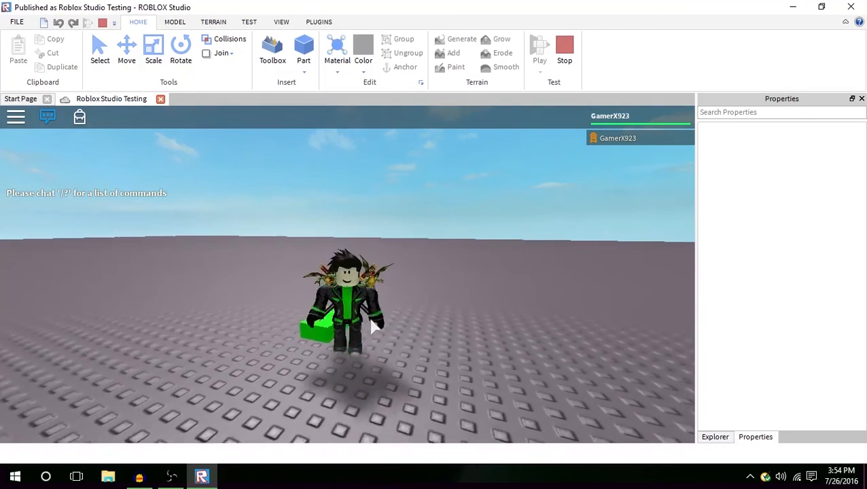
{"action": "key", "text": "w"}
{"action": "key", "text": "space"}
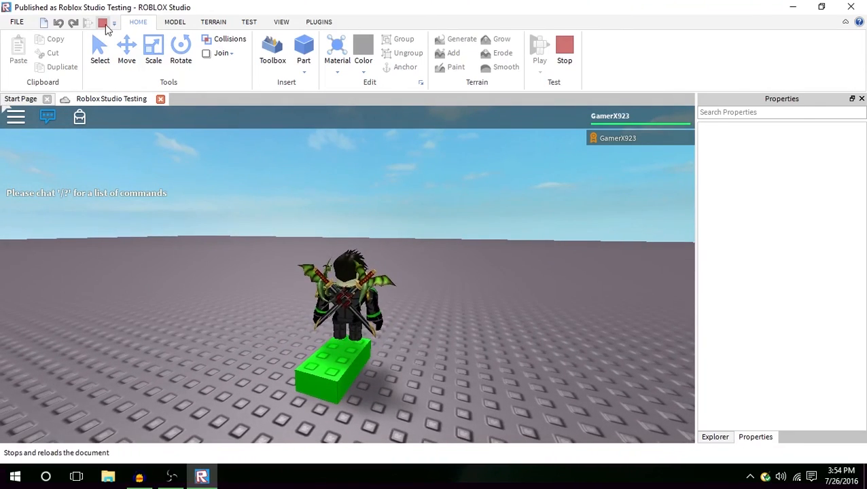
{"action": "left_click", "coordinate": [103, 22]}
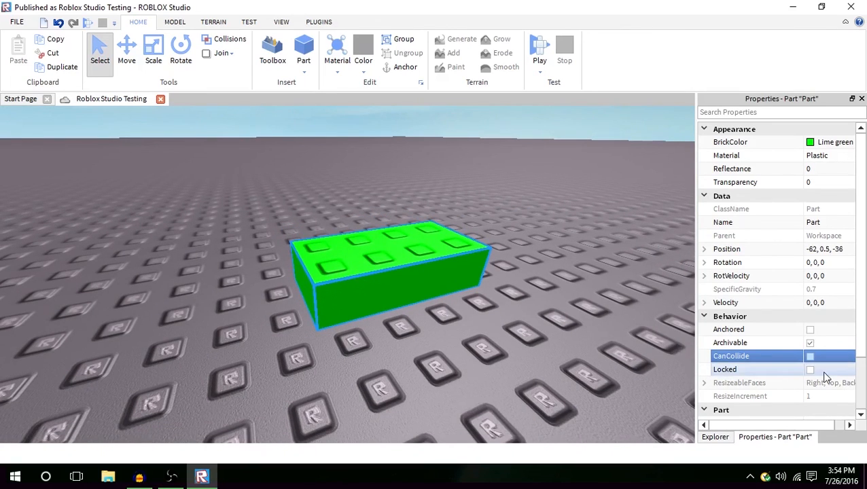
Lock and deselect the green part, and unlock all objects in the place so the part can be selected again.
{"action": "left_click", "coordinate": [811, 370]}
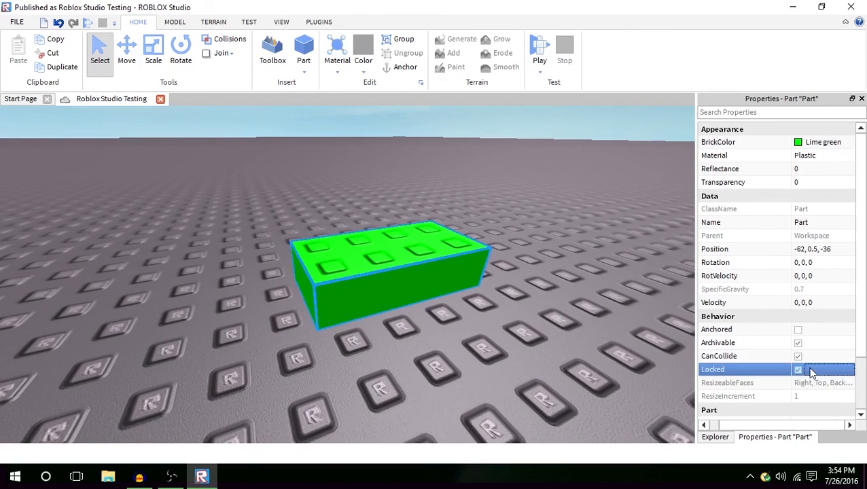
{"action": "left_click", "coordinate": [606, 353]}
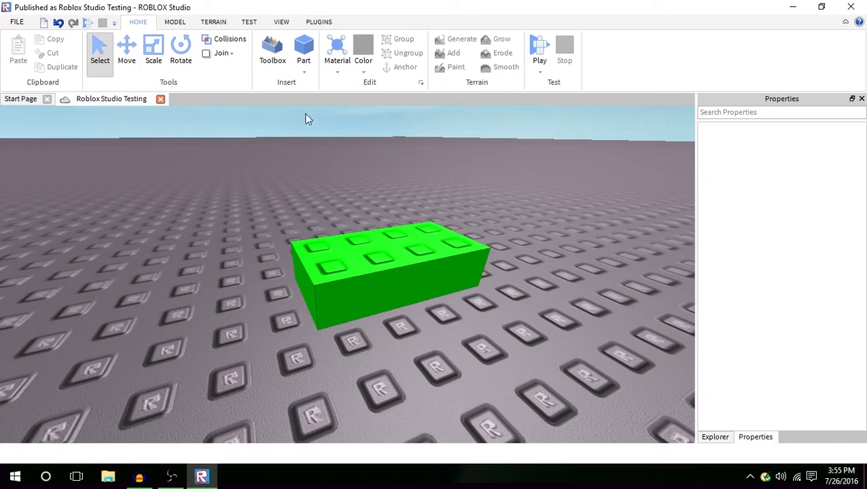
{"action": "left_click", "coordinate": [177, 23]}
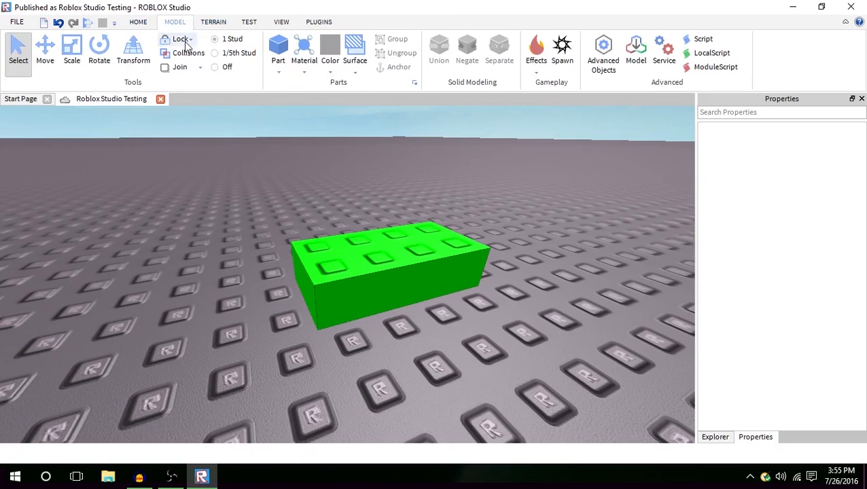
{"action": "left_click", "coordinate": [181, 39]}
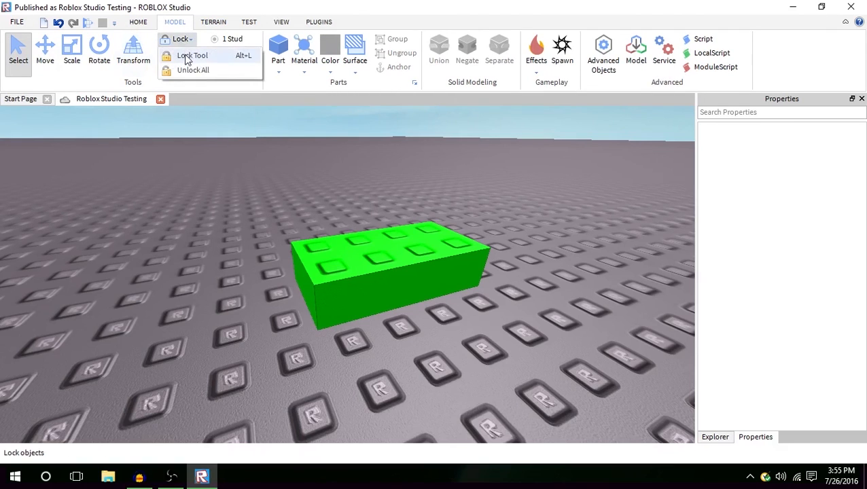
{"action": "left_click", "coordinate": [188, 70]}
{"action": "left_click", "coordinate": [422, 273]}
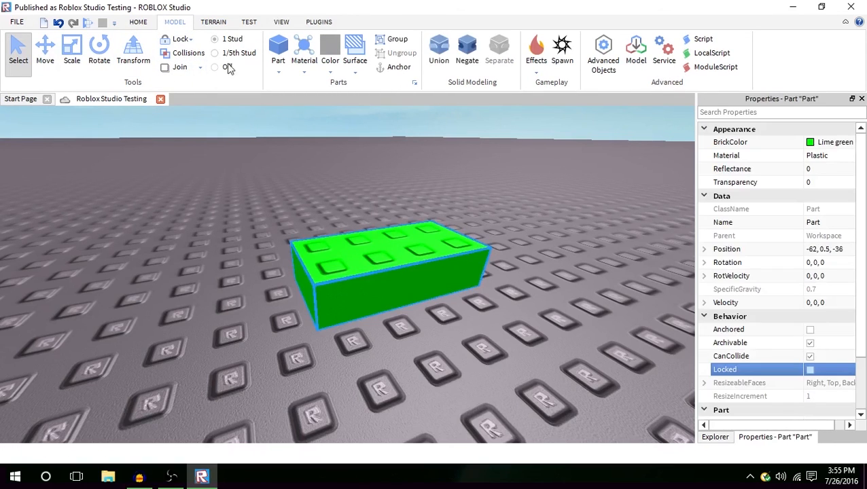
Select the baseplate and bring its Behavior and Part properties into view.
{"action": "left_click", "coordinate": [138, 22]}
{"action": "left_click", "coordinate": [499, 314]}
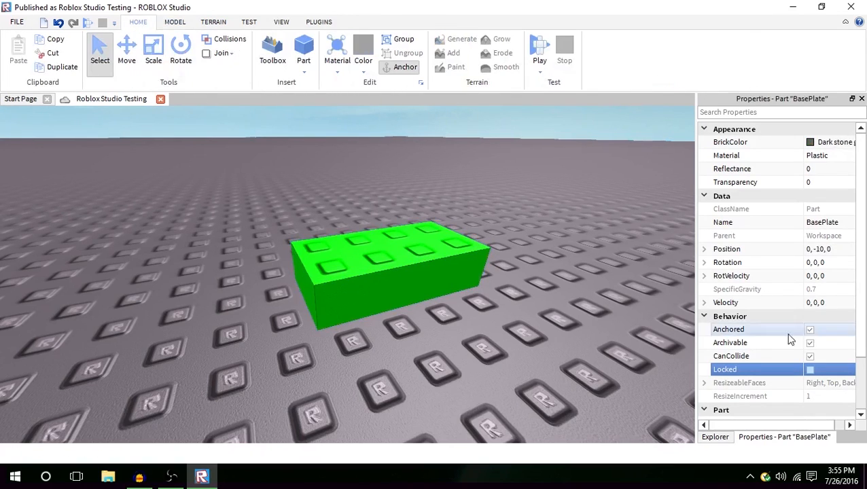
{"action": "left_click", "coordinate": [175, 22]}
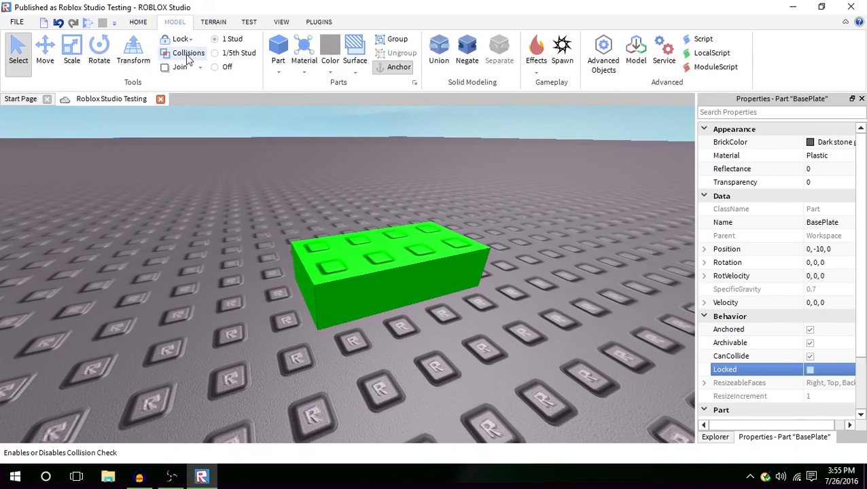
{"action": "left_click", "coordinate": [136, 22]}
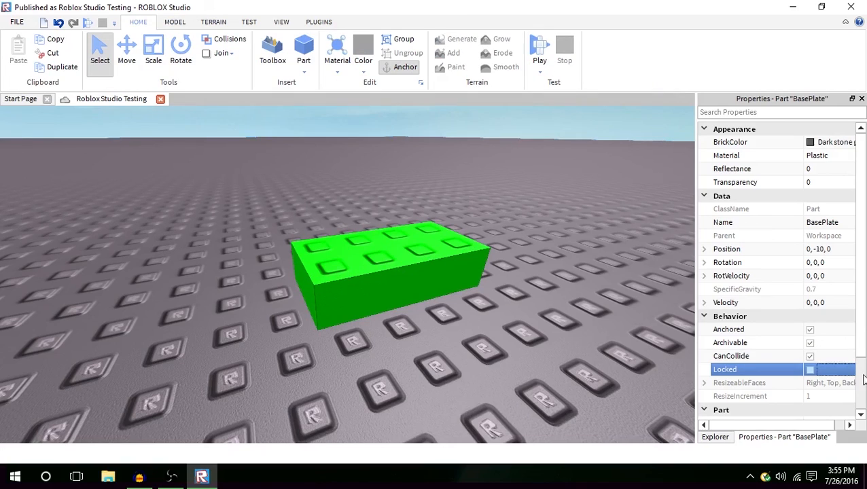
{"action": "left_click", "coordinate": [861, 378]}
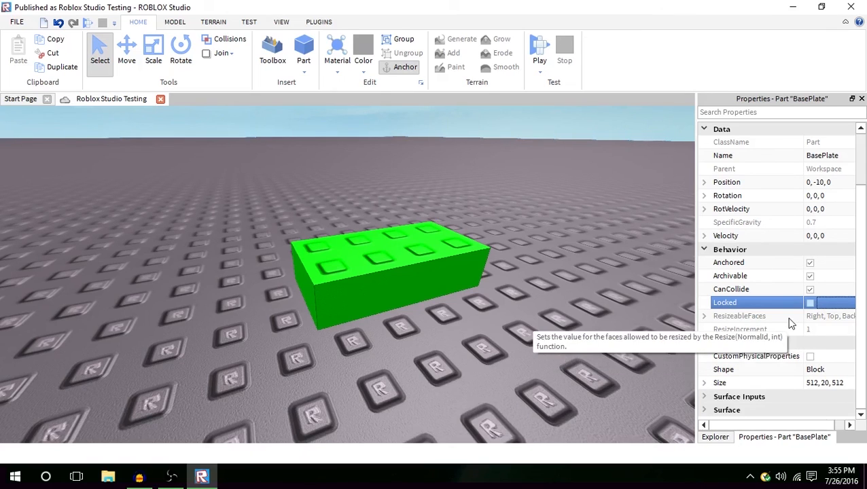
Enable CustomPhysicalProperties on the baseplate, check the density, friction and elasticity settings, and disable it again.
{"action": "left_click", "coordinate": [809, 357]}
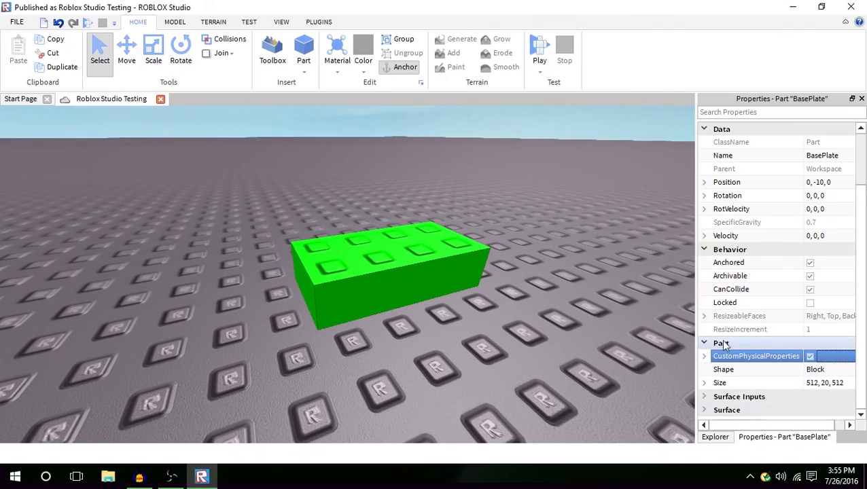
{"action": "left_click", "coordinate": [705, 356]}
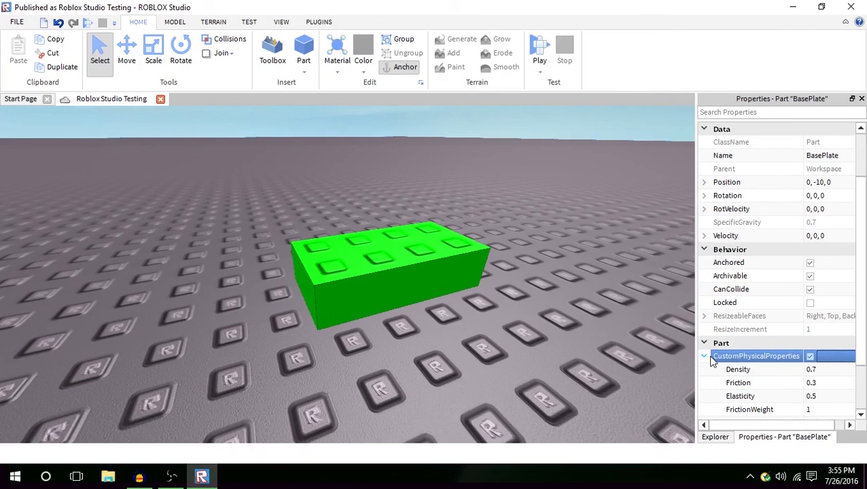
{"action": "left_click", "coordinate": [711, 358]}
{"action": "left_click", "coordinate": [810, 357]}
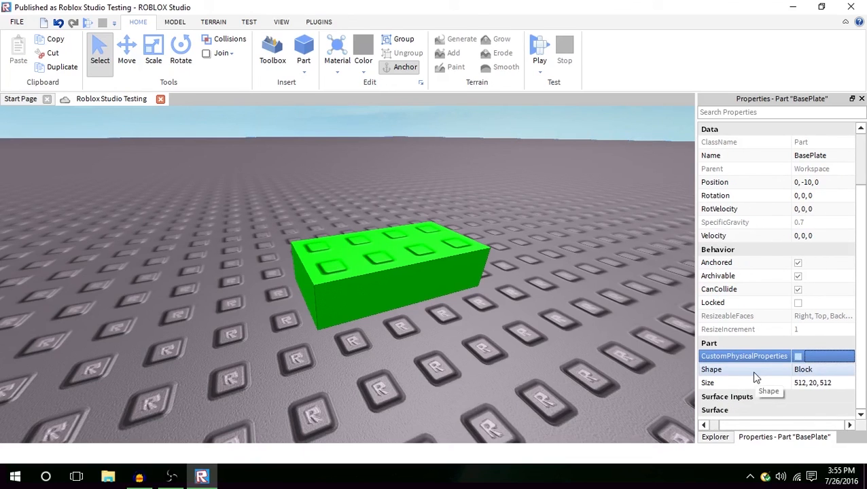
Try the Ball shape on the baseplate, view it from farther away, and undo the change.
{"action": "left_click", "coordinate": [818, 369]}
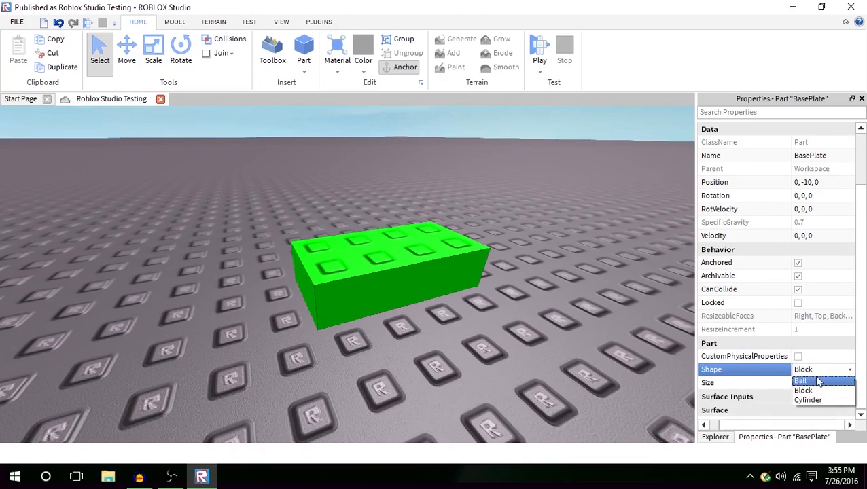
{"action": "left_click", "coordinate": [818, 389]}
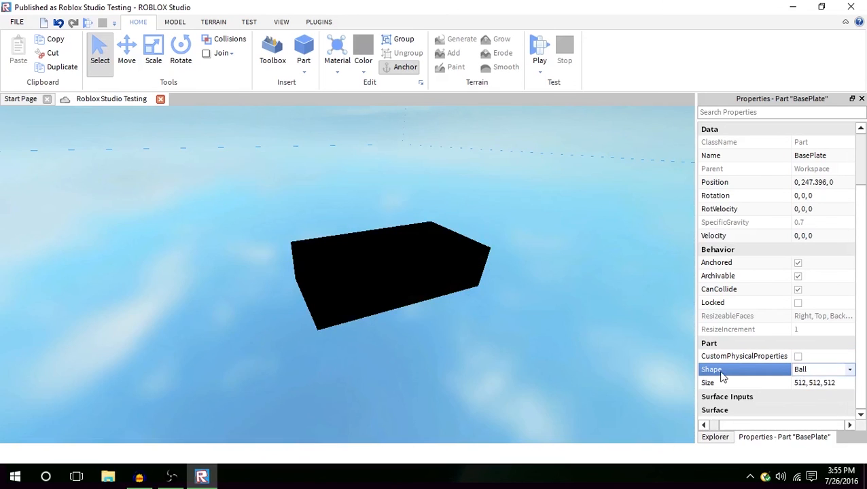
{"action": "right_click_drag", "start_coordinate": [548, 320], "coordinate": [535, 323]}
{"action": "scroll", "coordinate": [546, 319], "scroll_direction": "down", "scroll_amount": 10}
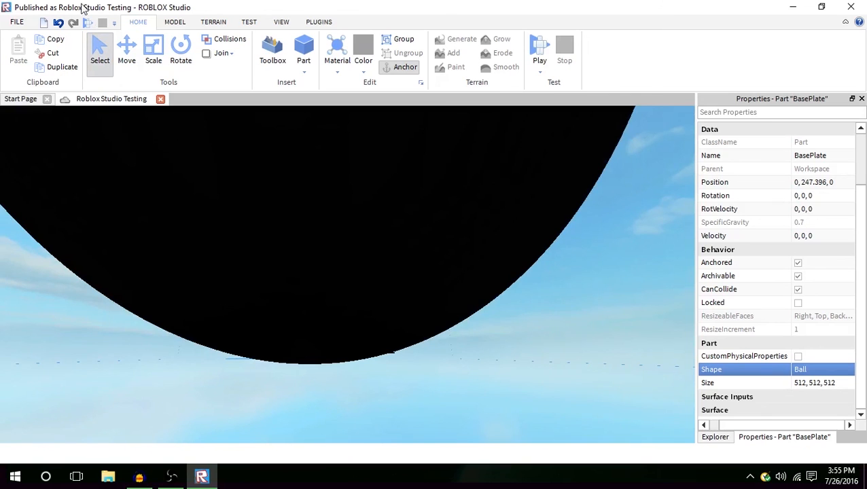
{"action": "left_click", "coordinate": [59, 25]}
{"action": "right_click_drag", "start_coordinate": [406, 218], "coordinate": [409, 218]}
{"action": "scroll", "coordinate": [409, 218], "scroll_direction": "up", "scroll_amount": 5}
{"action": "scroll", "coordinate": [409, 219], "scroll_direction": "down", "scroll_amount": 10}
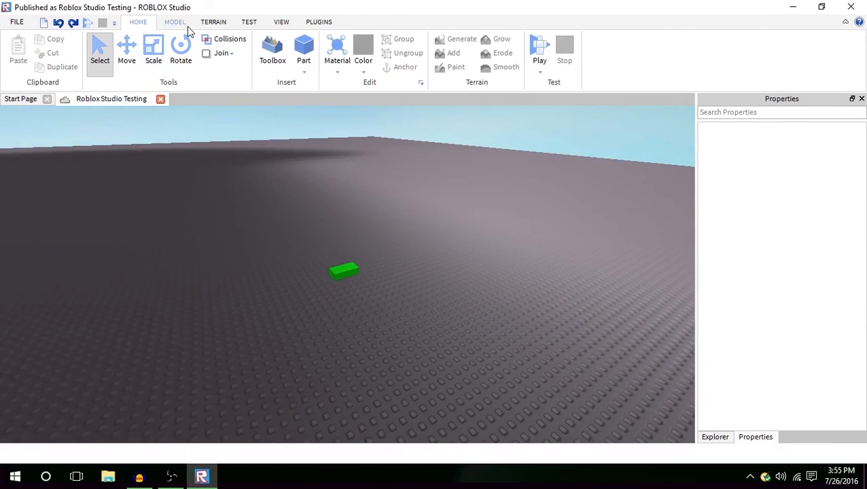
Move the green part across the baseplate to position -158, 0.5, -44 and leave it selected.
{"action": "left_click", "coordinate": [174, 22]}
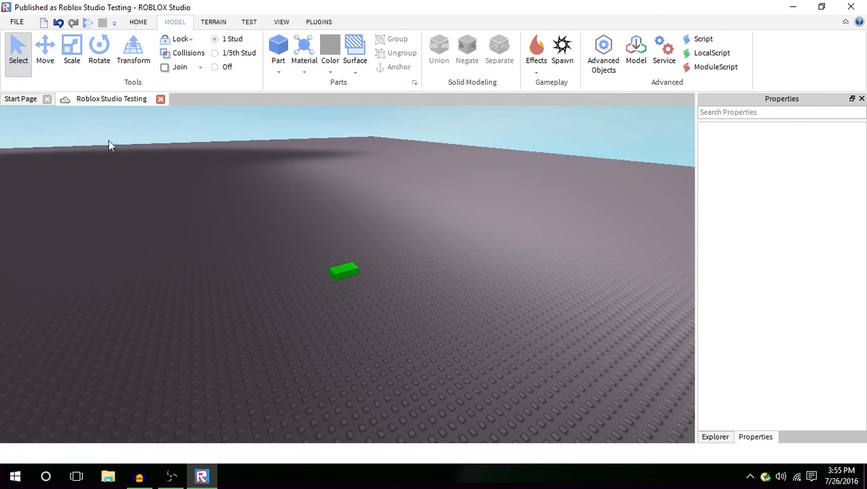
{"action": "right_click_drag", "start_coordinate": [292, 271], "coordinate": [291, 265]}
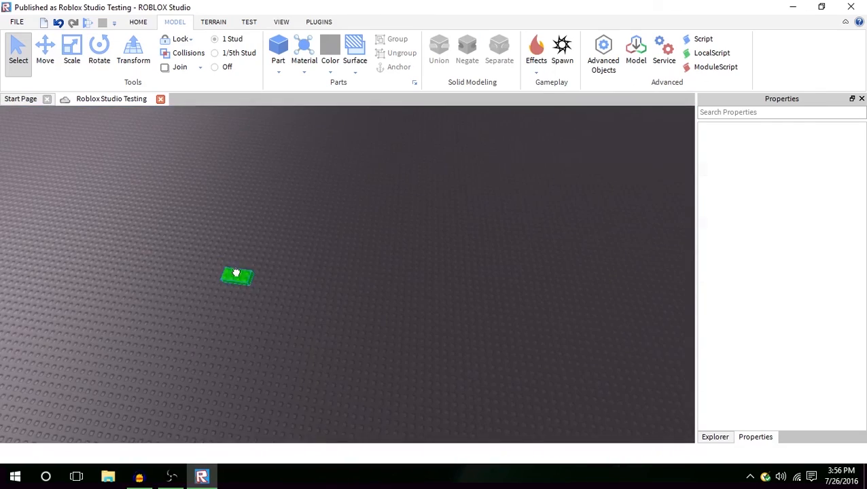
{"action": "left_click_drag", "start_coordinate": [236, 273], "coordinate": [225, 264]}
{"action": "right_click_drag", "start_coordinate": [224, 263], "coordinate": [224, 263]}
{"action": "left_click_drag", "start_coordinate": [225, 264], "coordinate": [184, 228]}
{"action": "right_click_drag", "start_coordinate": [184, 228], "coordinate": [184, 228]}
{"action": "key", "text": "w"}
{"action": "right_click_drag", "start_coordinate": [365, 249], "coordinate": [365, 249]}
{"action": "left_click", "coordinate": [429, 269]}
{"action": "right_click_drag", "start_coordinate": [429, 271], "coordinate": [445, 263]}
{"action": "left_click", "coordinate": [436, 308]}
{"action": "scroll", "coordinate": [782, 285], "scroll_direction": "down", "scroll_amount": 2}
Change the green part's shape to Ball.
{"action": "left_click", "coordinate": [850, 368]}
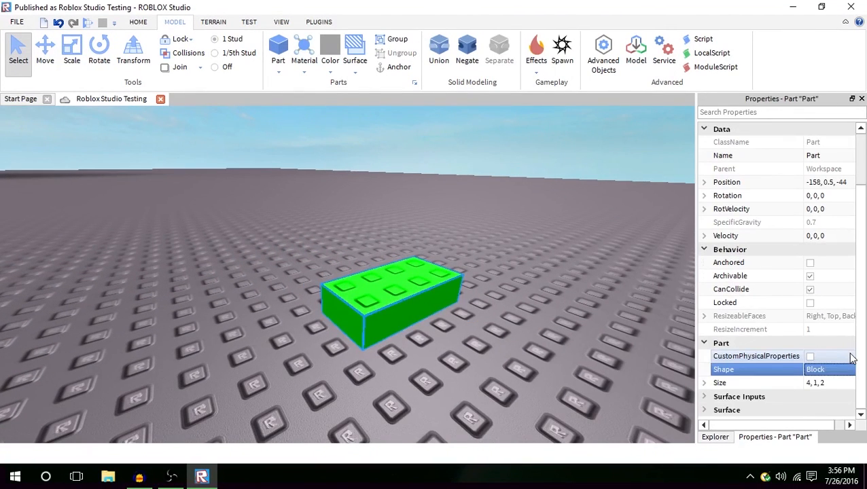
{"action": "left_click", "coordinate": [824, 371]}
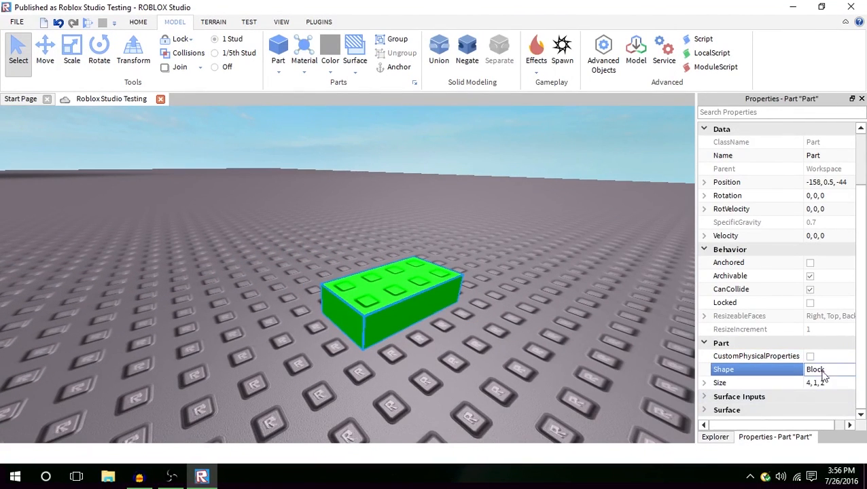
{"action": "left_click", "coordinate": [825, 378]}
{"action": "left_click", "coordinate": [824, 384]}
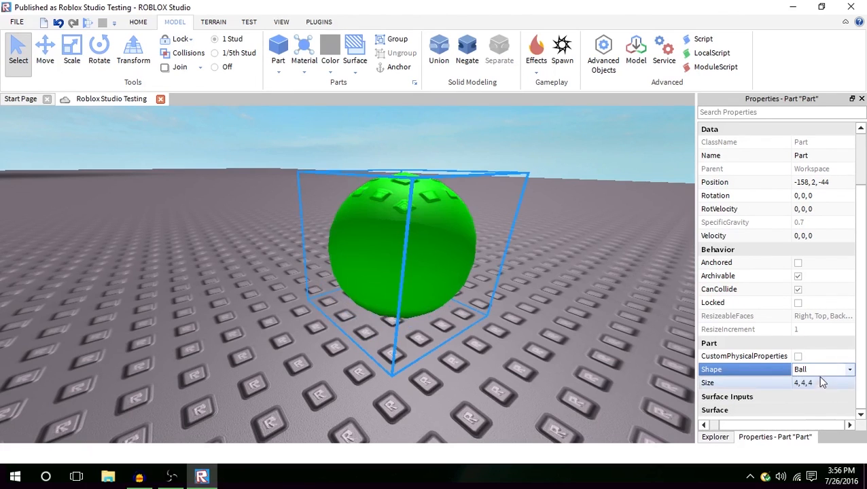
Change the green part's shape to Cylinder and back to Block.
{"action": "left_click", "coordinate": [821, 374]}
{"action": "left_click", "coordinate": [823, 401]}
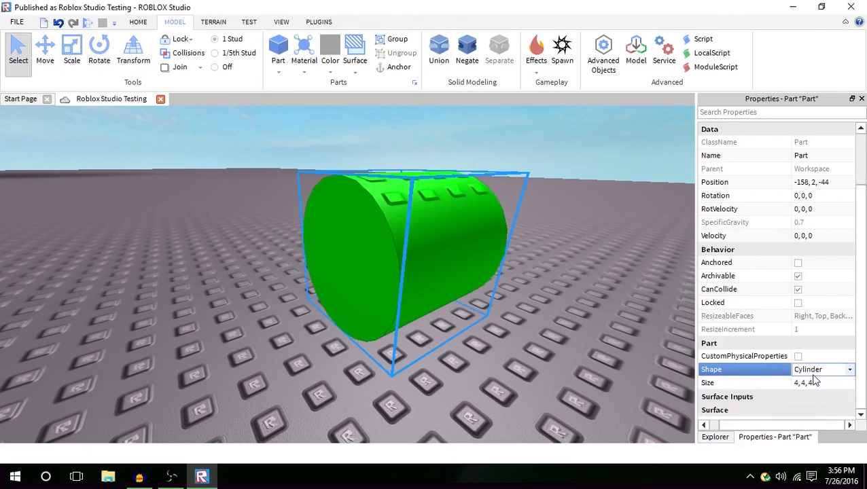
{"action": "left_click", "coordinate": [819, 371]}
{"action": "left_click", "coordinate": [815, 392]}
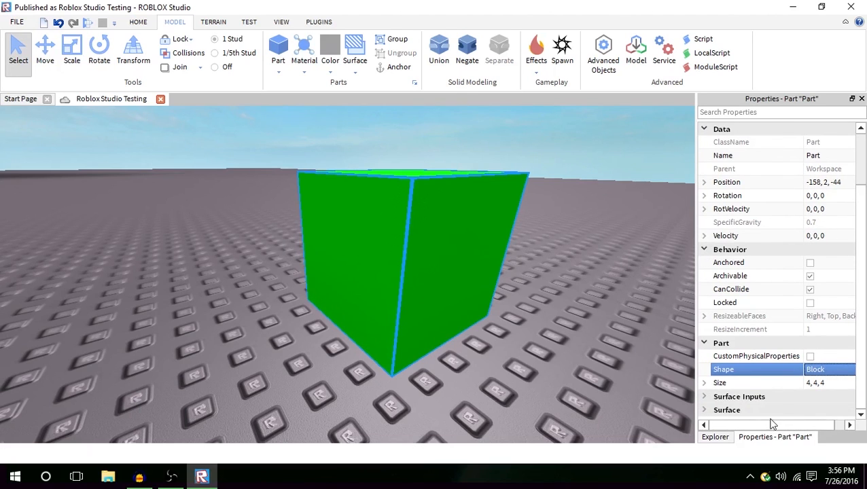
{"action": "left_click", "coordinate": [845, 373]}
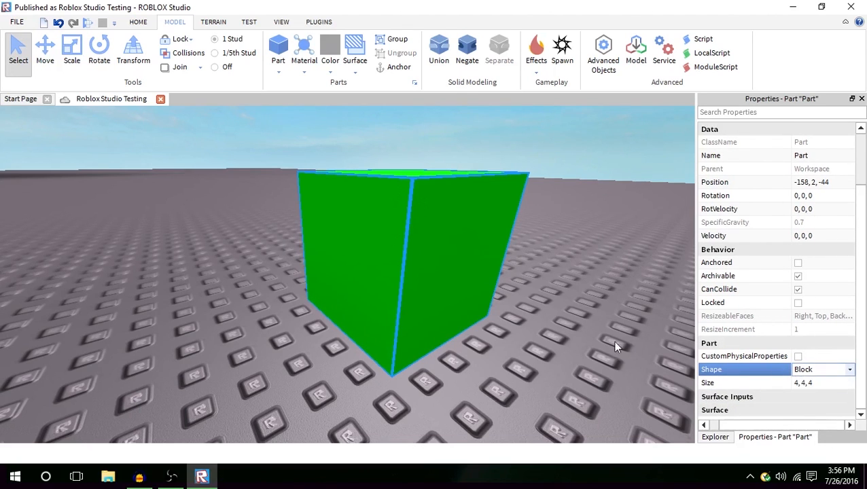
{"action": "scroll", "coordinate": [612, 341], "scroll_direction": "down", "scroll_amount": 5}
{"action": "scroll", "coordinate": [611, 340], "scroll_direction": "up", "scroll_amount": 5}
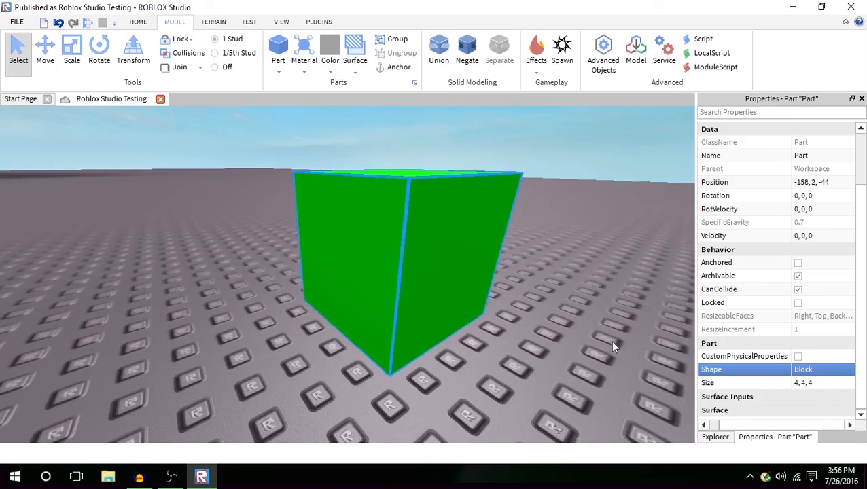
Set the green part's size to 2, 4, 4.
{"action": "right_click_drag", "start_coordinate": [612, 342], "coordinate": [613, 342]}
{"action": "right_click_drag", "start_coordinate": [622, 323], "coordinate": [576, 318]}
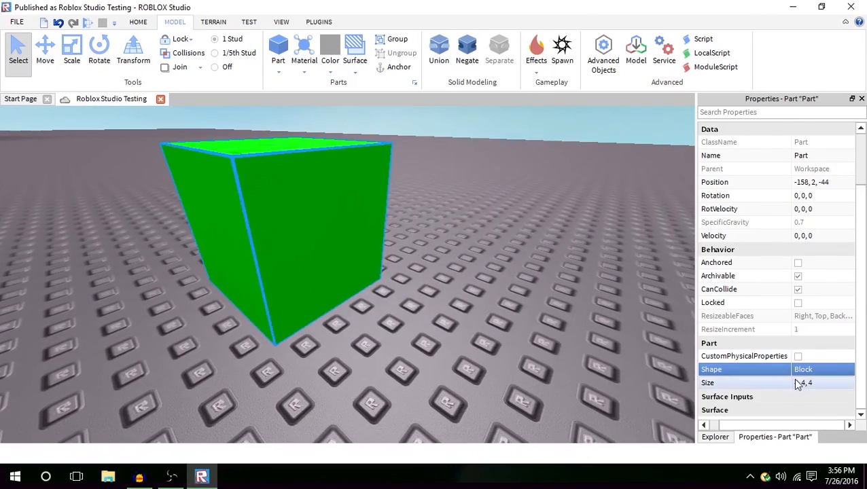
{"action": "left_click", "coordinate": [818, 384]}
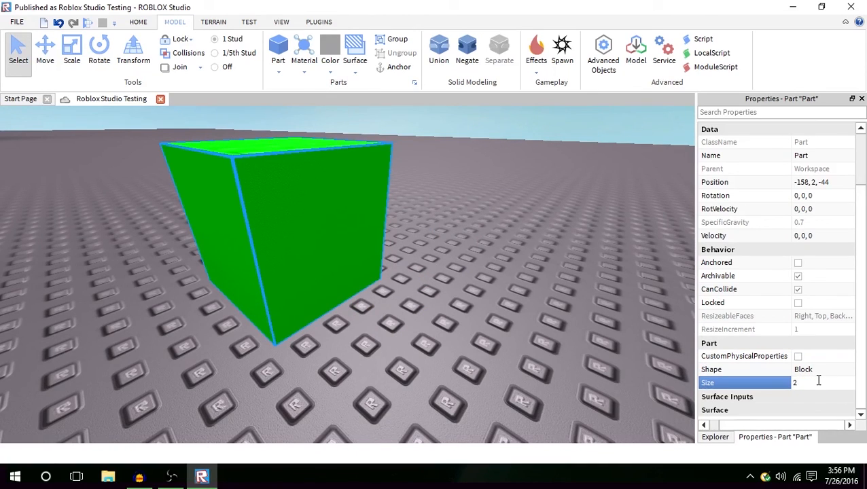
{"action": "type", "text": "2, 4, 4"}
{"action": "key", "text": "Return"}
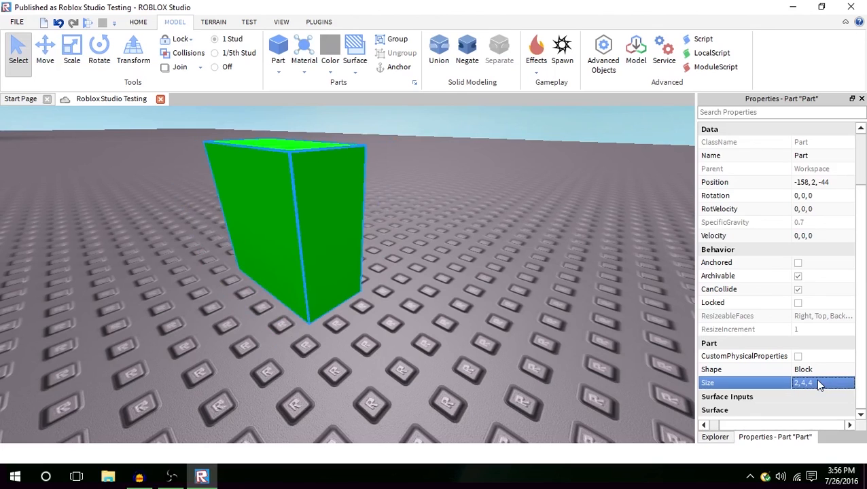
Shrink the green part to size 2, 2, 4 and finally to 2, 2, 2.
{"action": "right_click_drag", "start_coordinate": [449, 320], "coordinate": [397, 263]}
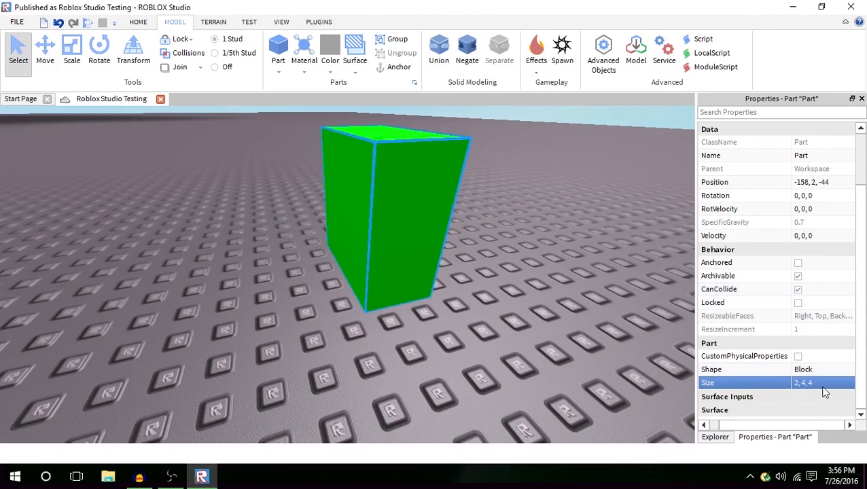
{"action": "left_click", "coordinate": [824, 386]}
{"action": "type", "text": "2,2,4"}
{"action": "key", "text": "Return"}
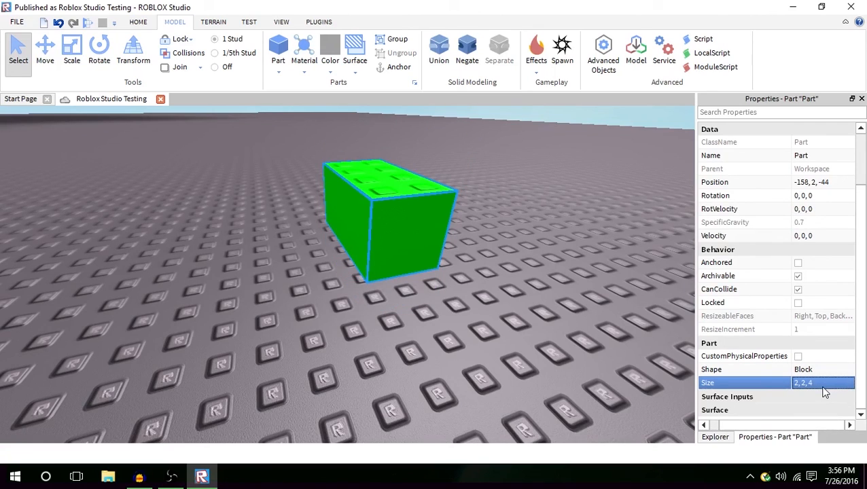
{"action": "left_click", "coordinate": [824, 386]}
{"action": "key", "text": "Return"}
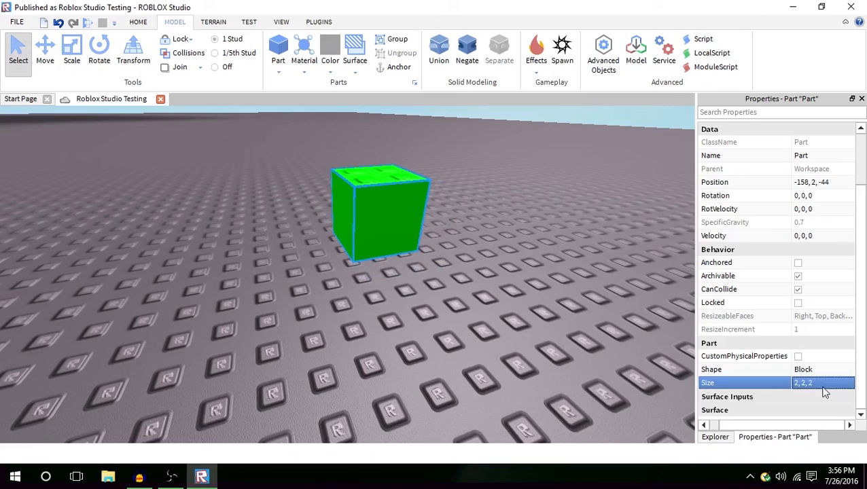
Move the green part across the baseplate to position -157, 1, -46 and leave it selected.
{"action": "right_click_drag", "start_coordinate": [548, 312], "coordinate": [538, 310]}
{"action": "left_click", "coordinate": [540, 310]}
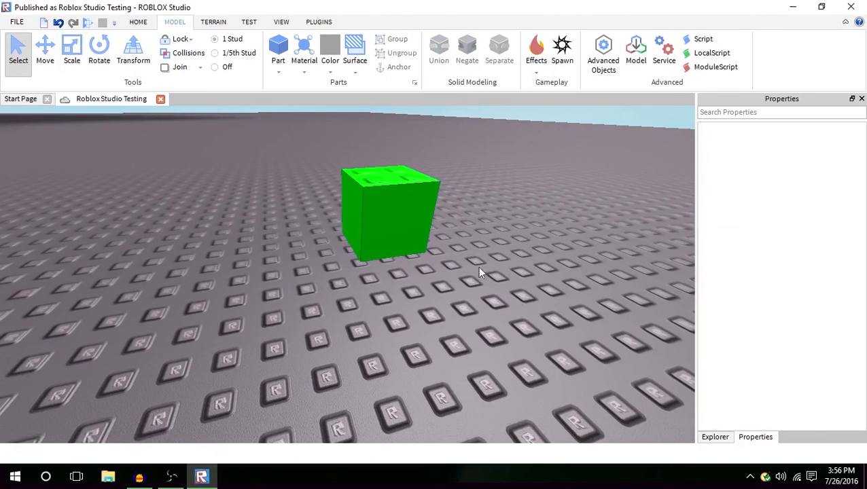
{"action": "left_click", "coordinate": [427, 232]}
{"action": "left_click_drag", "start_coordinate": [428, 232], "coordinate": [430, 305]}
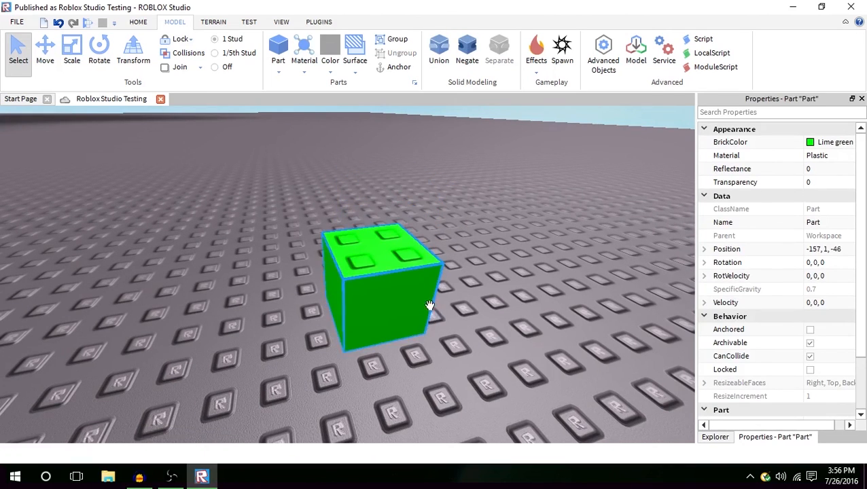
Expand the green part's Surface Inputs properties, look through them and collapse them again.
{"action": "scroll", "coordinate": [865, 338], "scroll_direction": "down", "scroll_amount": 2}
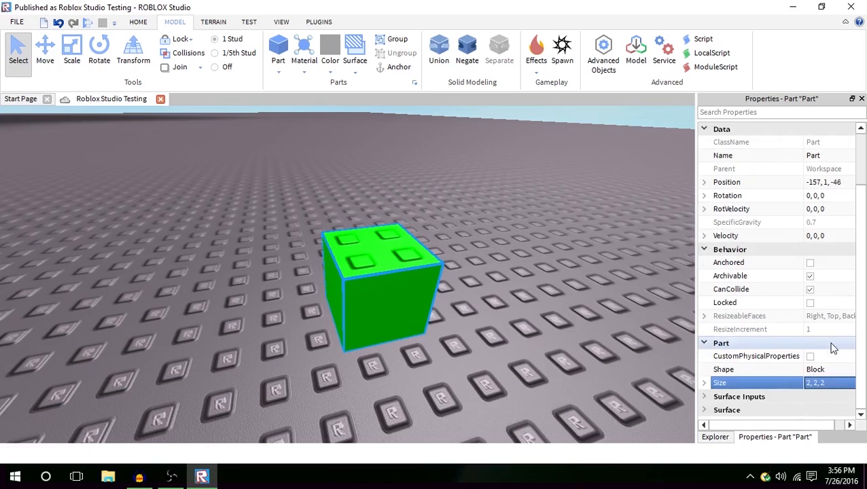
{"action": "left_click", "coordinate": [706, 398]}
{"action": "scroll", "coordinate": [709, 400], "scroll_direction": "down", "scroll_amount": 5}
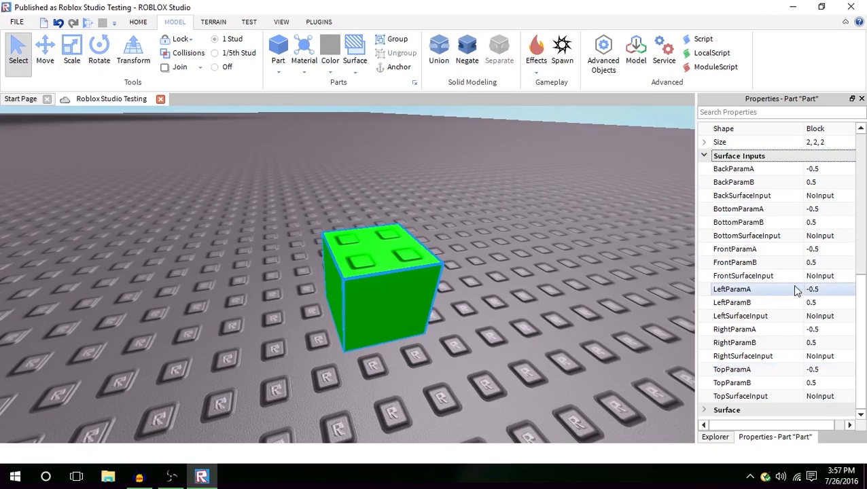
{"action": "left_click", "coordinate": [705, 156]}
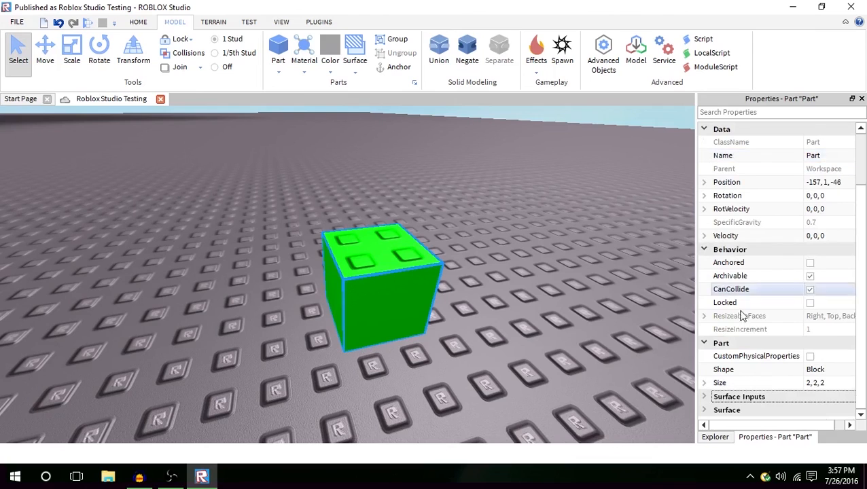
Set the green part's BackSurface to Motor in its Surface properties and bring its back face into view.
{"action": "left_click", "coordinate": [707, 410]}
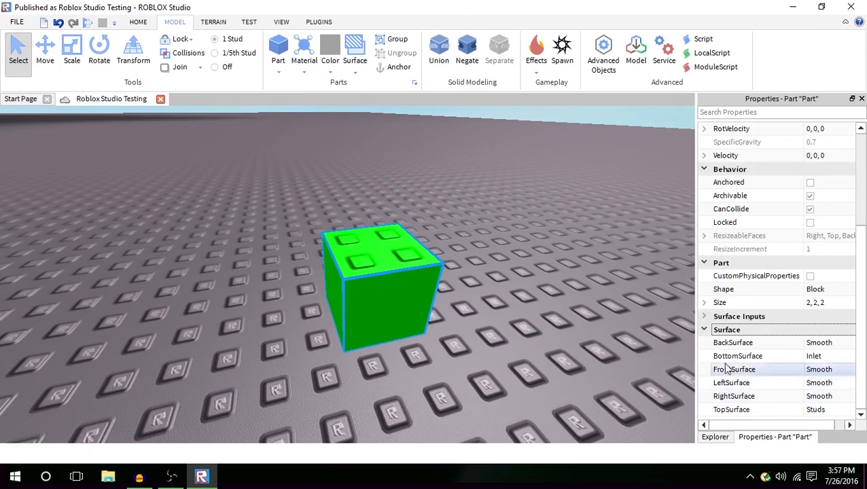
{"action": "left_click", "coordinate": [811, 346]}
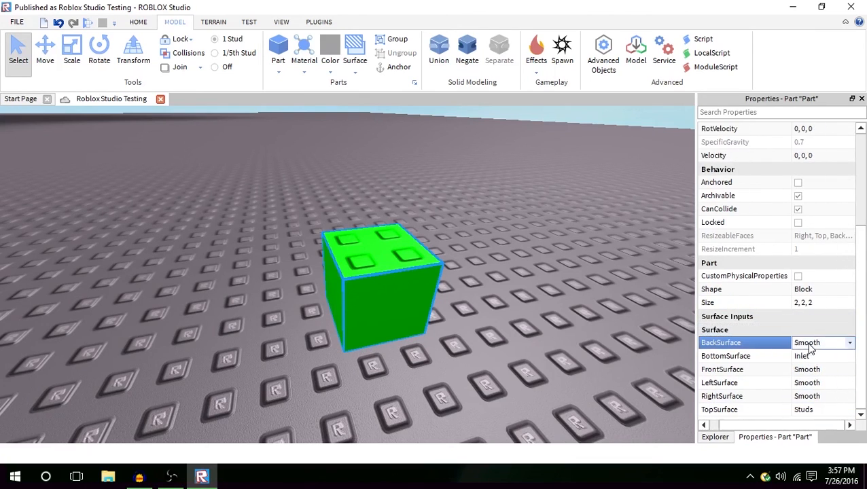
{"action": "left_click", "coordinate": [810, 345]}
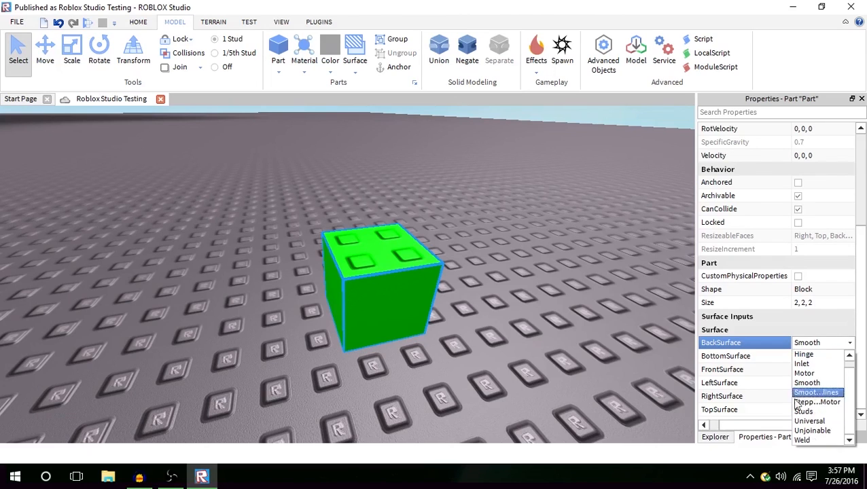
{"action": "scroll", "coordinate": [817, 435], "scroll_direction": "down", "scroll_amount": 1}
{"action": "left_click", "coordinate": [819, 384]}
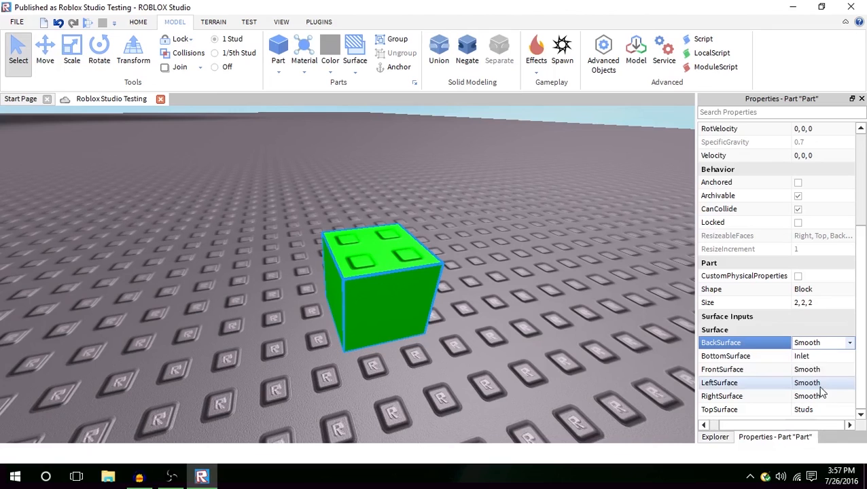
{"action": "left_click", "coordinate": [819, 345]}
{"action": "left_click", "coordinate": [809, 373]}
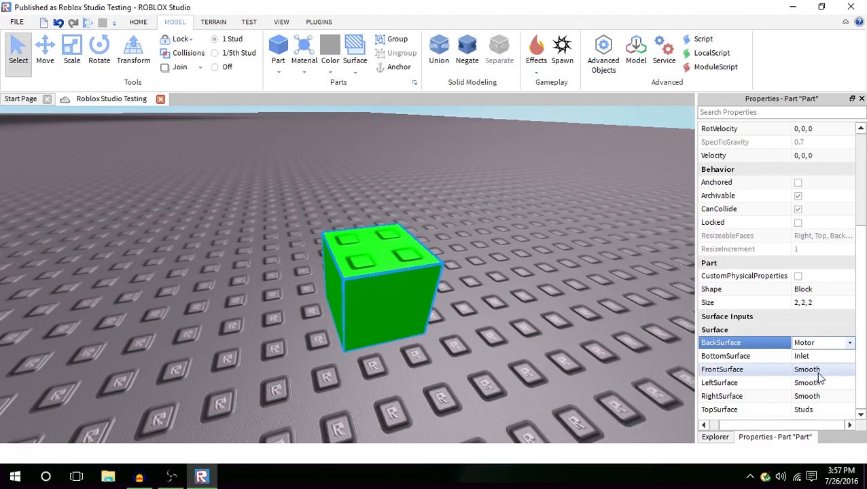
{"action": "right_click_drag", "start_coordinate": [651, 355], "coordinate": [631, 361]}
{"action": "key", "text": "a"}
{"action": "key", "text": "w"}
{"action": "key", "text": "e"}
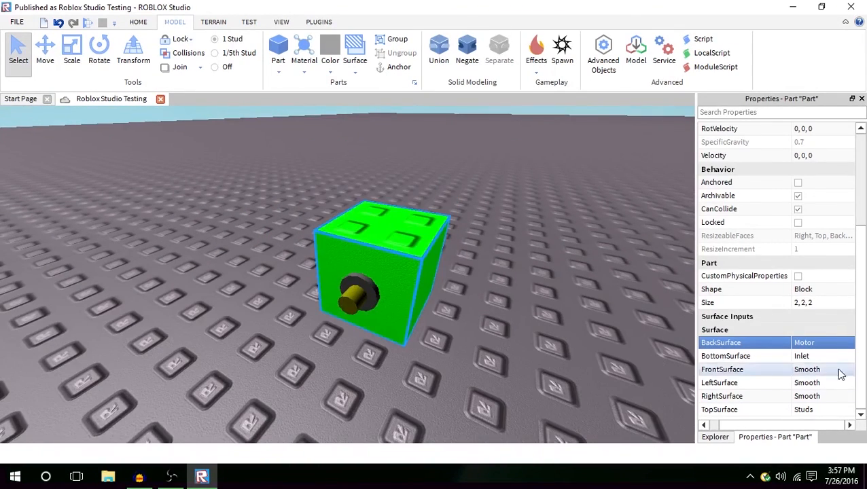
Try the Hinge and Glue types on the green part's BackSurface and return it to Motor.
{"action": "left_click", "coordinate": [834, 347]}
{"action": "left_click", "coordinate": [834, 349]}
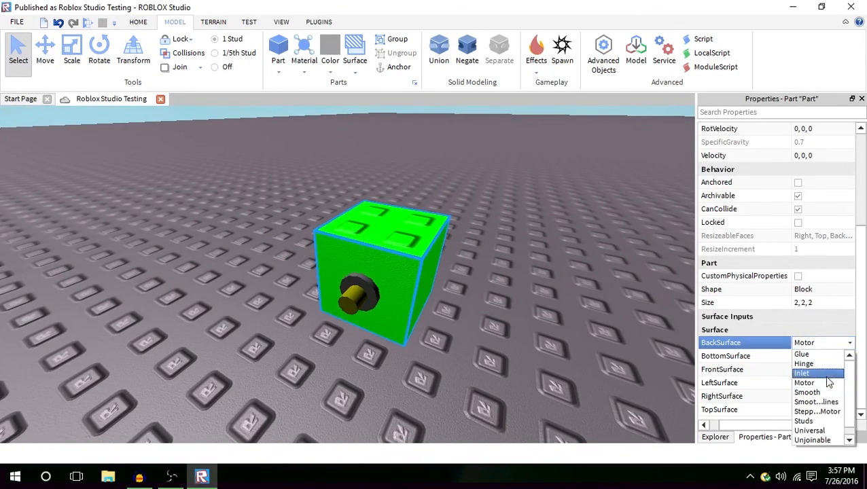
{"action": "left_click", "coordinate": [835, 364]}
{"action": "left_click", "coordinate": [831, 345]}
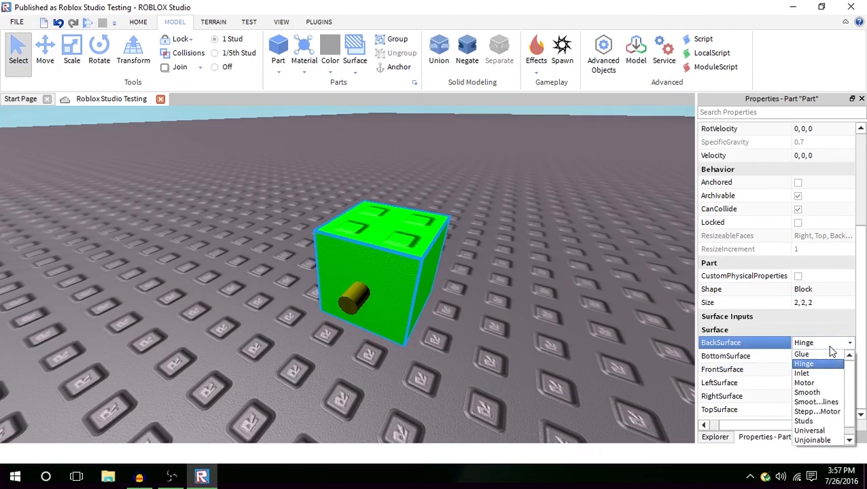
{"action": "left_click", "coordinate": [821, 355]}
{"action": "left_click", "coordinate": [826, 344]}
{"action": "left_click", "coordinate": [819, 383]}
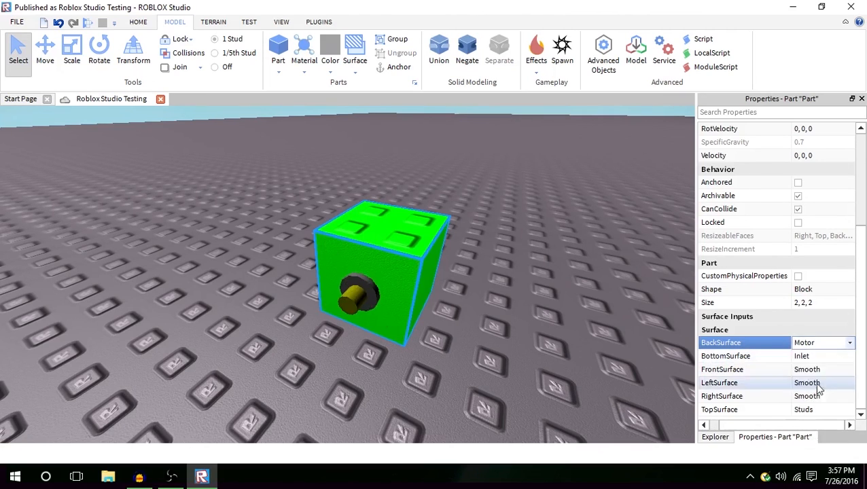
Try Inlet, SteppingMotor and Studs in turn as the green part's BackSurface type.
{"action": "left_click", "coordinate": [830, 347]}
{"action": "left_click", "coordinate": [819, 373]}
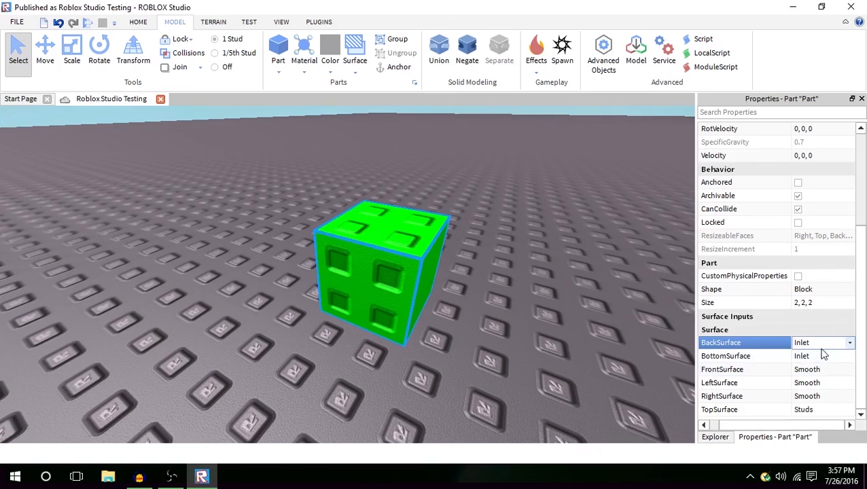
{"action": "left_click", "coordinate": [822, 345]}
{"action": "left_click", "coordinate": [818, 412]}
{"action": "left_click", "coordinate": [822, 344]}
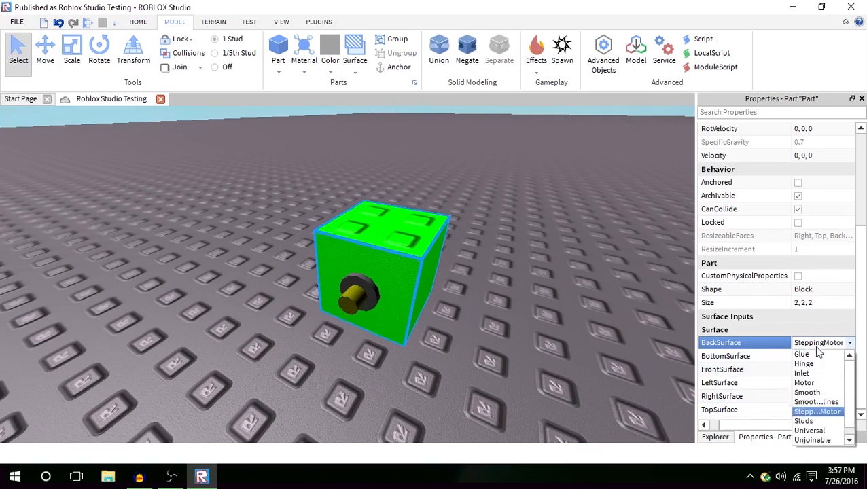
{"action": "left_click", "coordinate": [819, 421]}
{"action": "left_click", "coordinate": [821, 343]}
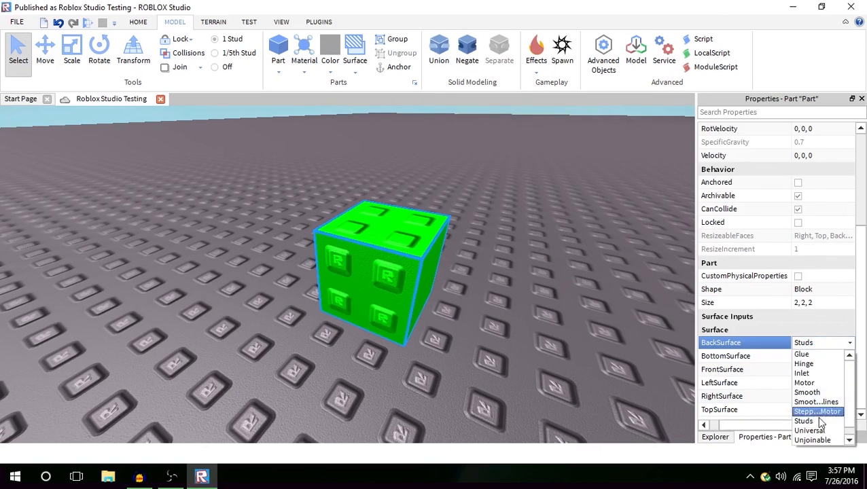
{"action": "left_click", "coordinate": [820, 422]}
Try Weld, Unjoinable and Universal on the green part's BackSurface, ending with SteppingMotor.
{"action": "left_click", "coordinate": [843, 343]}
{"action": "scroll", "coordinate": [822, 435], "scroll_direction": "down", "scroll_amount": 1}
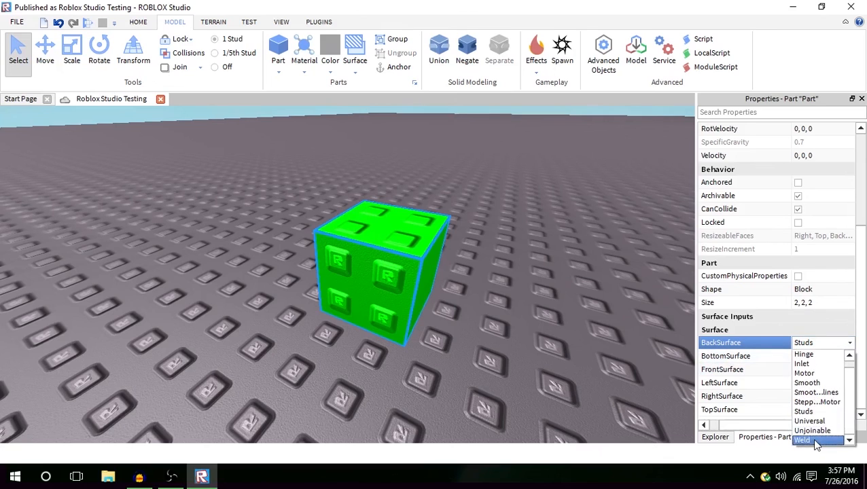
{"action": "left_click", "coordinate": [821, 440]}
{"action": "left_click", "coordinate": [823, 343]}
{"action": "left_click", "coordinate": [819, 428]}
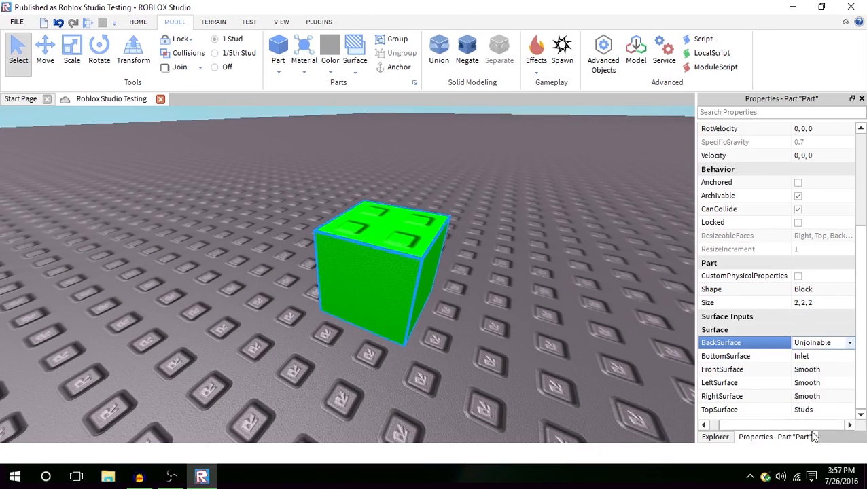
{"action": "left_click", "coordinate": [823, 344]}
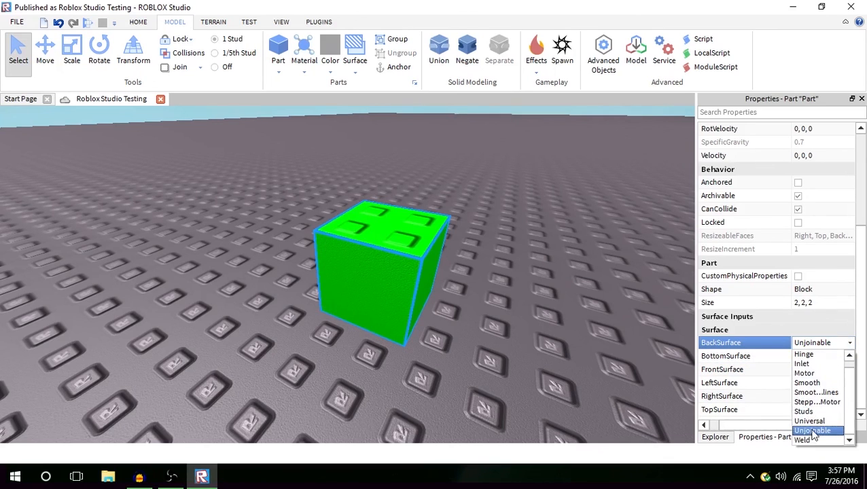
{"action": "left_click", "coordinate": [816, 423]}
{"action": "left_click", "coordinate": [819, 343]}
{"action": "left_click", "coordinate": [816, 362]}
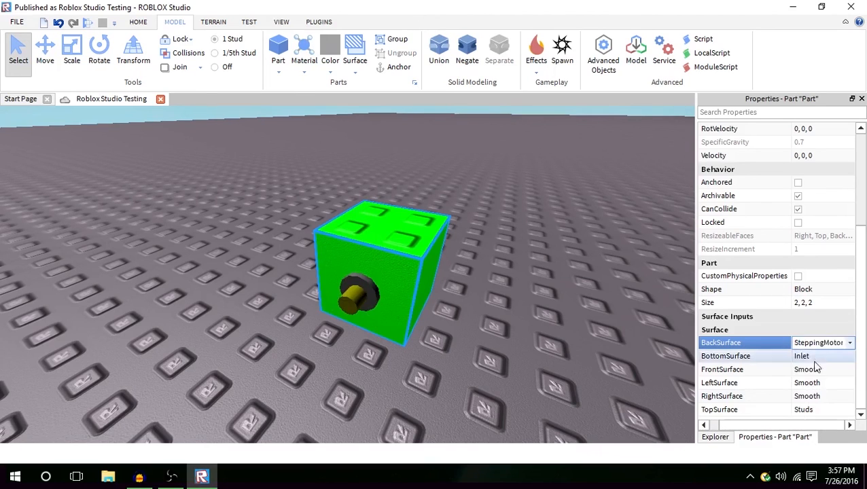
Set the green part's BackSurface to Smooth and deselect the part.
{"action": "scroll", "coordinate": [816, 364], "scroll_direction": "up", "scroll_amount": 4}
{"action": "scroll", "coordinate": [818, 358], "scroll_direction": "down", "scroll_amount": 4}
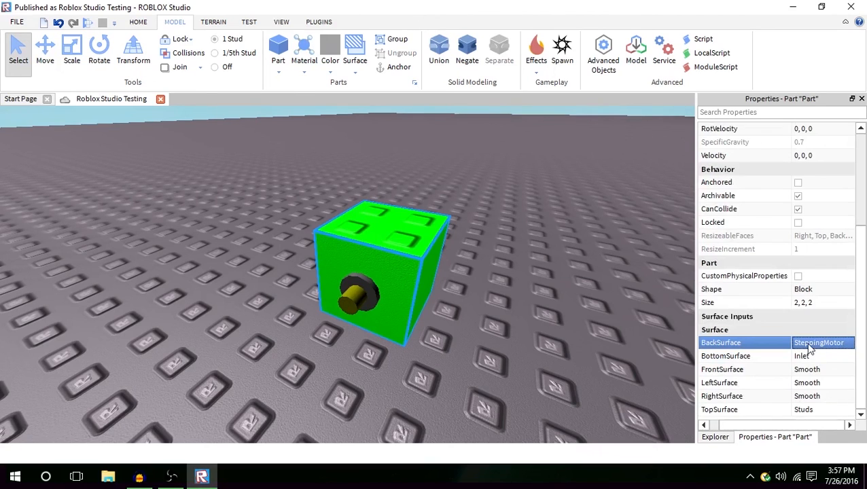
{"action": "left_click", "coordinate": [809, 347]}
{"action": "left_click", "coordinate": [812, 346]}
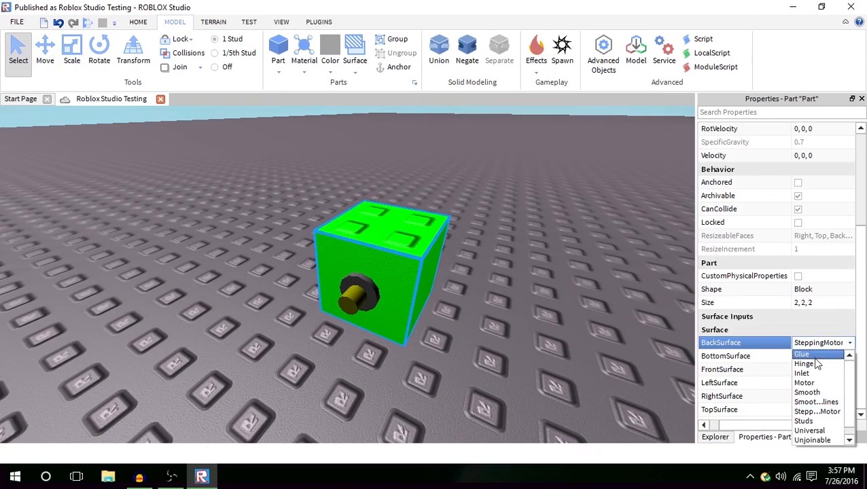
{"action": "left_click", "coordinate": [808, 392]}
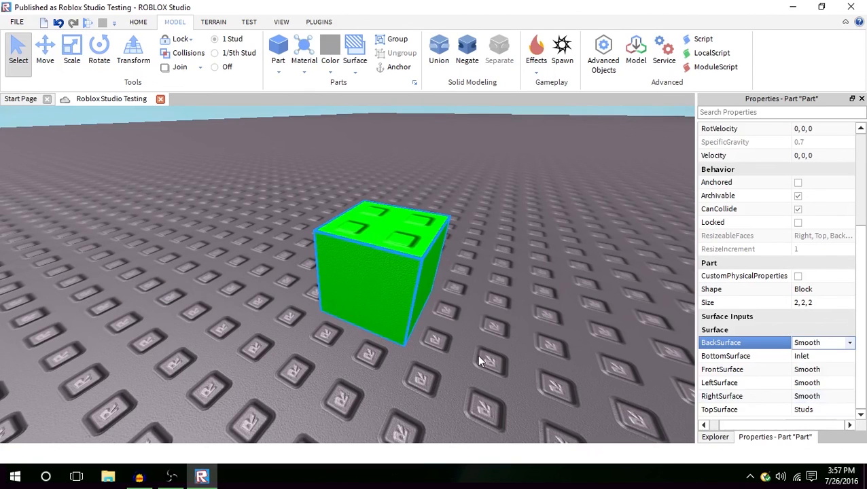
{"action": "left_click", "coordinate": [479, 360]}
{"action": "scroll", "coordinate": [479, 361], "scroll_direction": "down", "scroll_amount": 5}
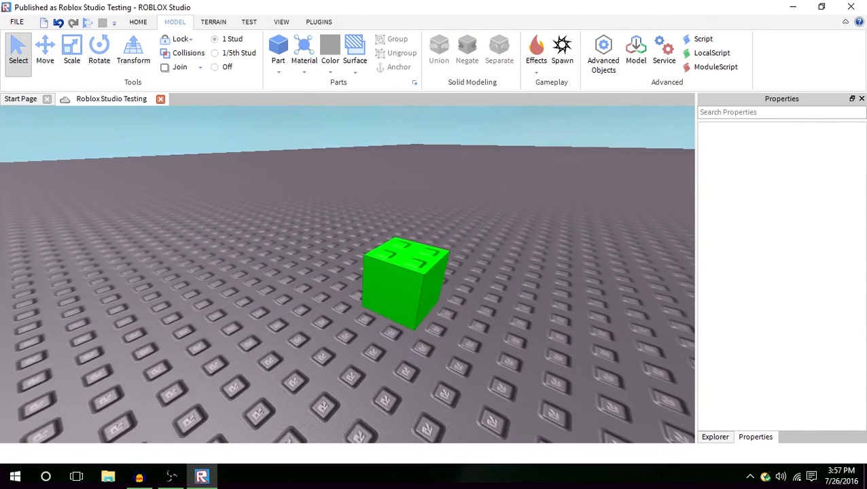
{"action": "left_click", "coordinate": [172, 478]}
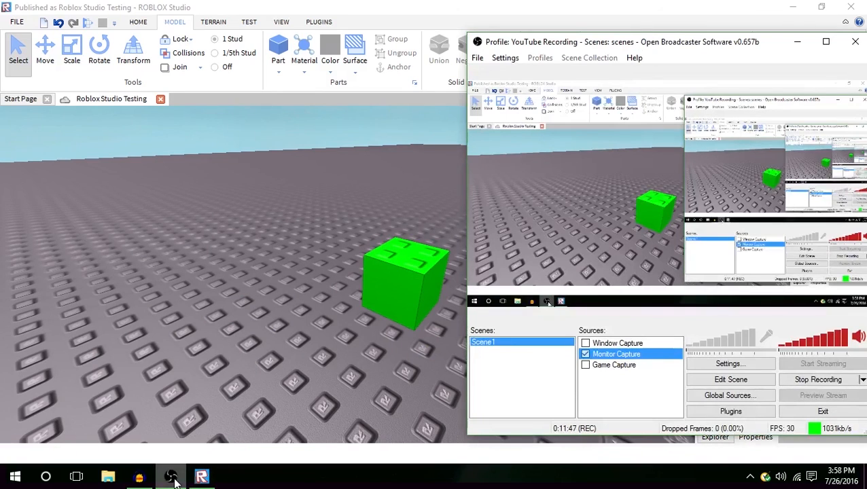
{"action": "left_click", "coordinate": [172, 478]}
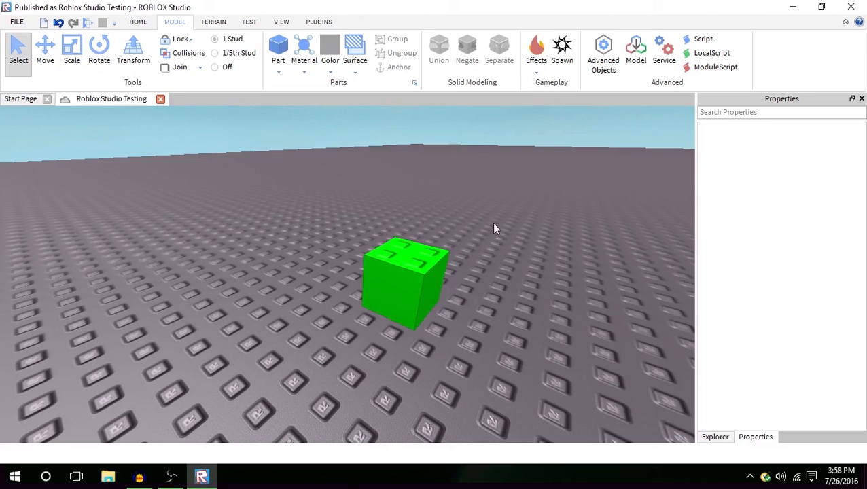
{"action": "left_click", "coordinate": [213, 22]}
{"action": "left_click", "coordinate": [278, 26]}
{"action": "left_click", "coordinate": [251, 24]}
{"action": "left_click", "coordinate": [307, 27]}
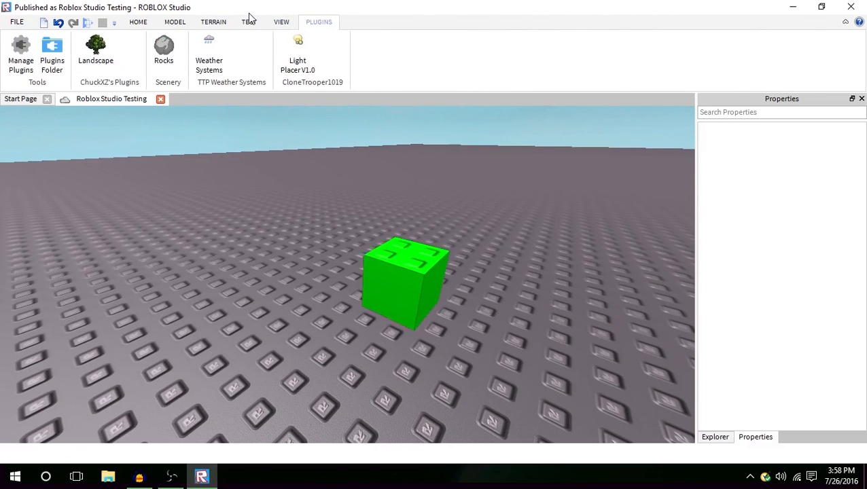
{"action": "left_click", "coordinate": [250, 21]}
{"action": "left_click", "coordinate": [213, 22]}
{"action": "left_click", "coordinate": [175, 22]}
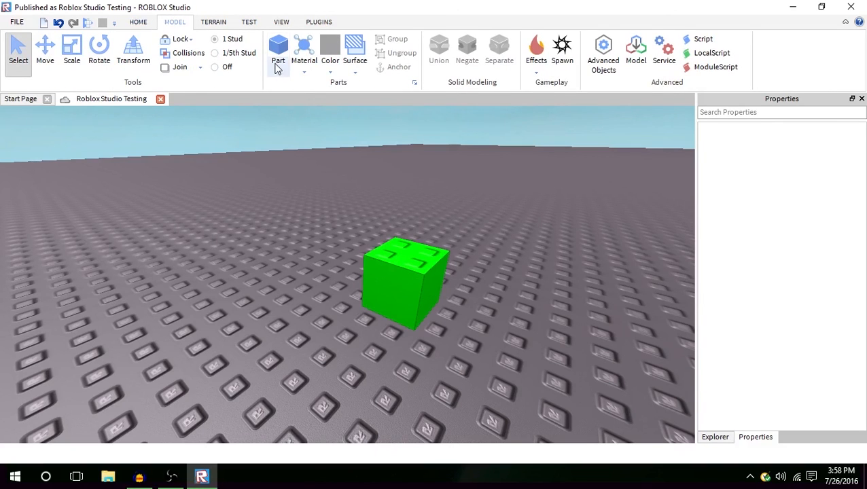
{"action": "left_click", "coordinate": [302, 72]}
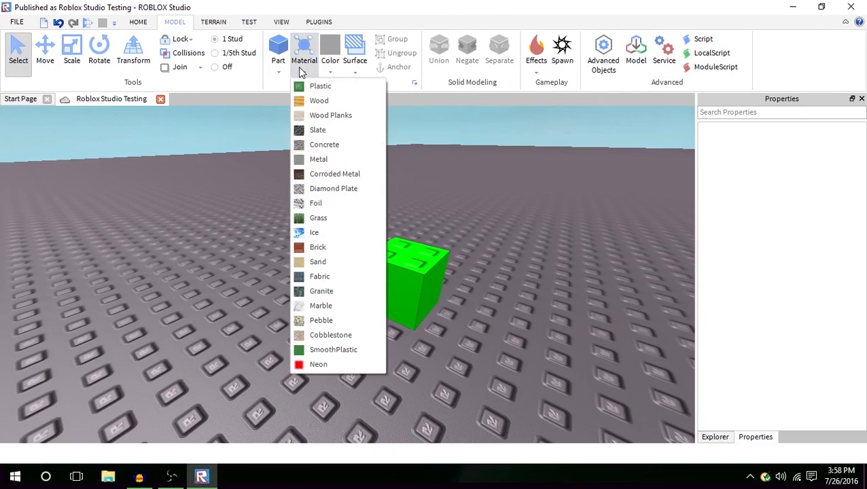
{"action": "left_click", "coordinate": [302, 72]}
{"action": "left_click", "coordinate": [331, 71]}
{"action": "left_click", "coordinate": [331, 72]}
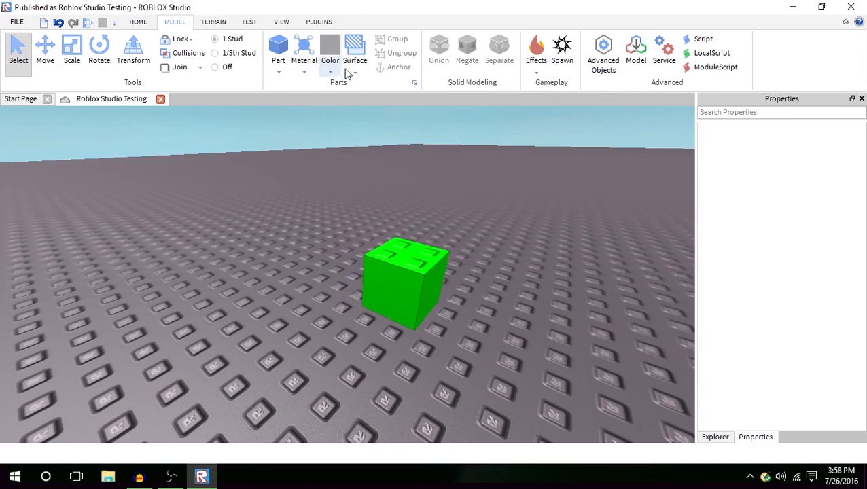
{"action": "left_click", "coordinate": [353, 73]}
{"action": "left_click", "coordinate": [354, 74]}
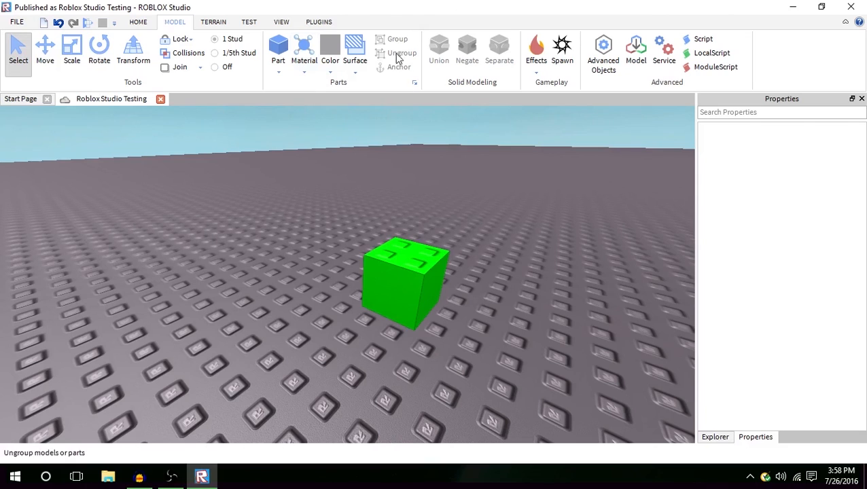
Duplicate the green part and place the copy on the baseplate next to the original, then deselect it.
{"action": "left_click", "coordinate": [420, 238]}
{"action": "key", "text": "ctrl+d"}
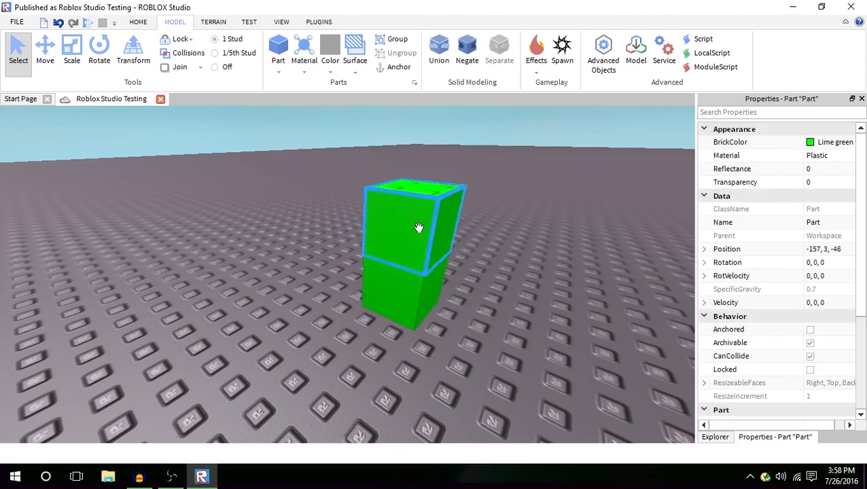
{"action": "left_click_drag", "start_coordinate": [418, 228], "coordinate": [408, 286]}
{"action": "left_click", "coordinate": [170, 303]}
Group the two green parts into a model and ungroup them again.
{"action": "left_click_drag", "start_coordinate": [254, 190], "coordinate": [565, 333]}
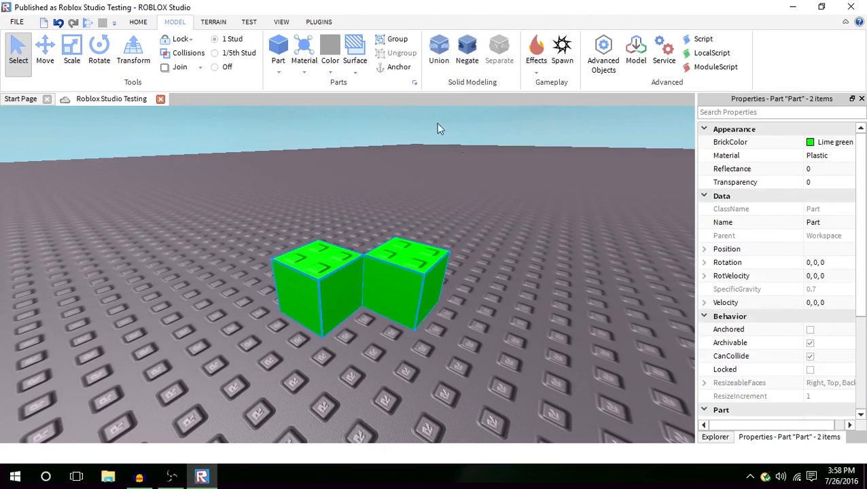
{"action": "left_click", "coordinate": [397, 40]}
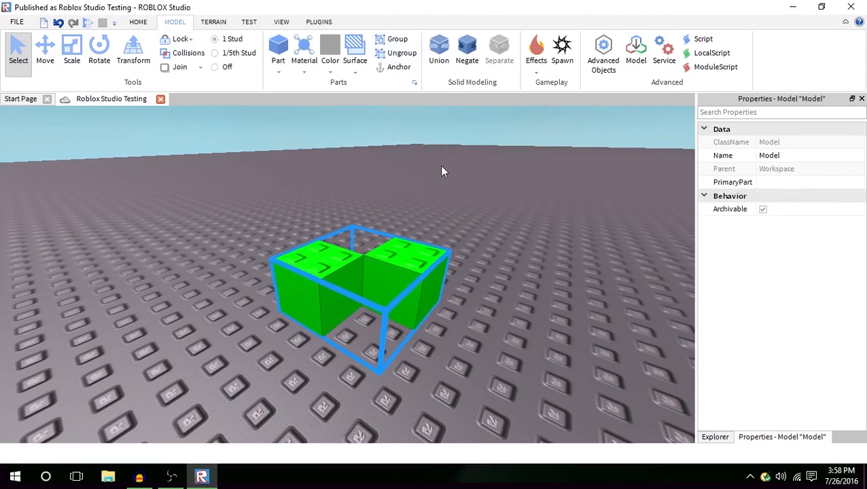
{"action": "left_click", "coordinate": [402, 53]}
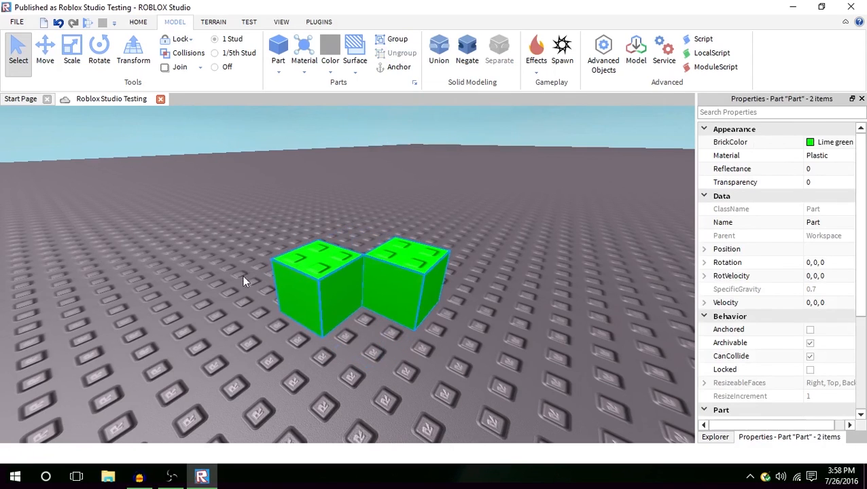
Move the copied green part so it sits flush in line with the original part.
{"action": "left_click", "coordinate": [163, 287]}
{"action": "left_click_drag", "start_coordinate": [306, 275], "coordinate": [357, 250]}
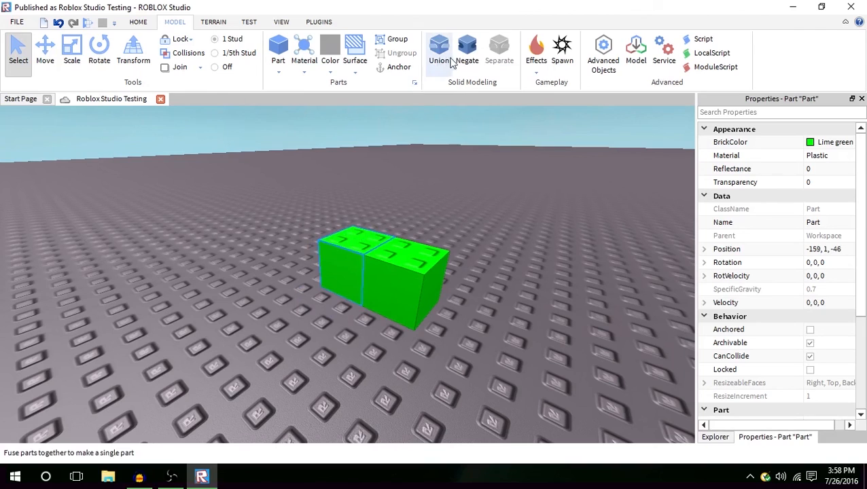
Fuse the two adjacent green parts with Union and separate them again.
{"action": "left_click", "coordinate": [411, 299], "text": "ctrl"}
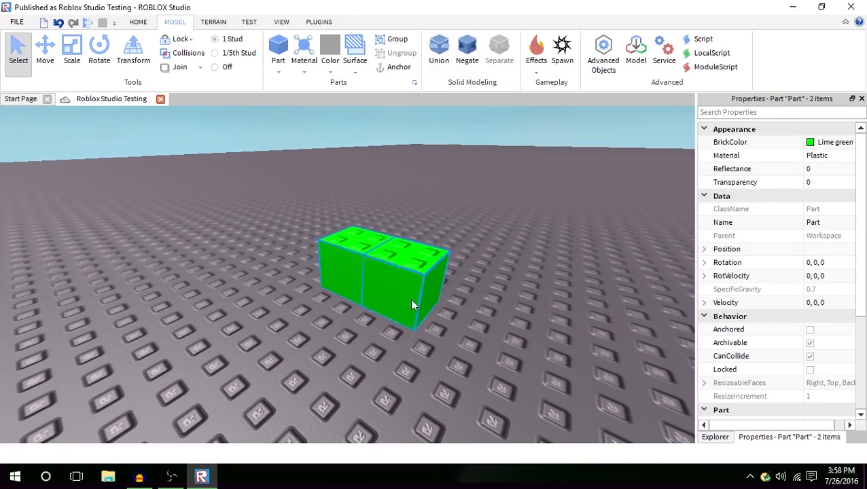
{"action": "right_click_drag", "start_coordinate": [500, 306], "coordinate": [512, 312]}
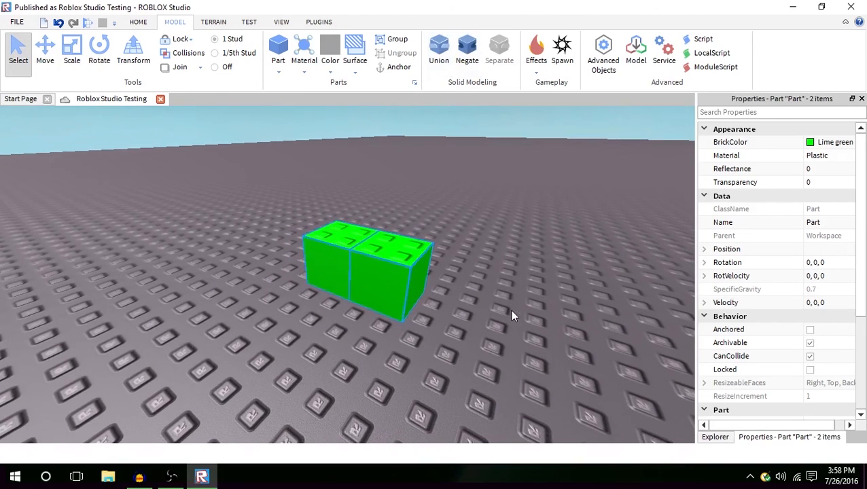
{"action": "left_click", "coordinate": [448, 51]}
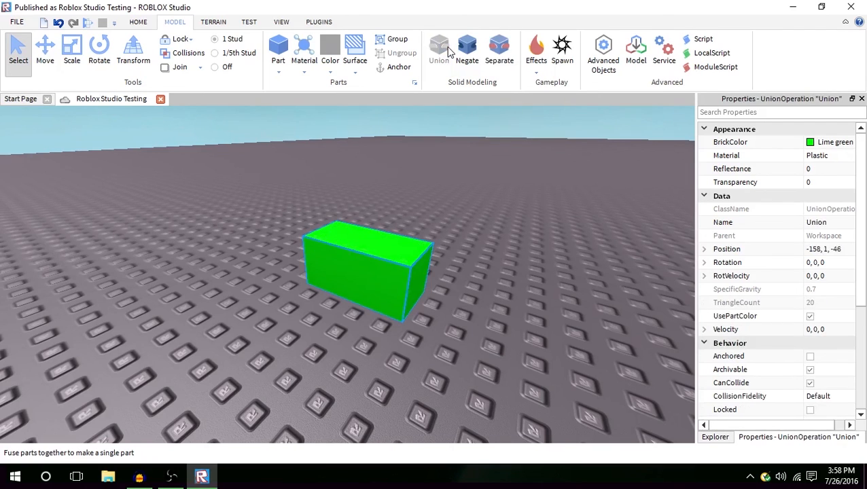
{"action": "left_click", "coordinate": [501, 64]}
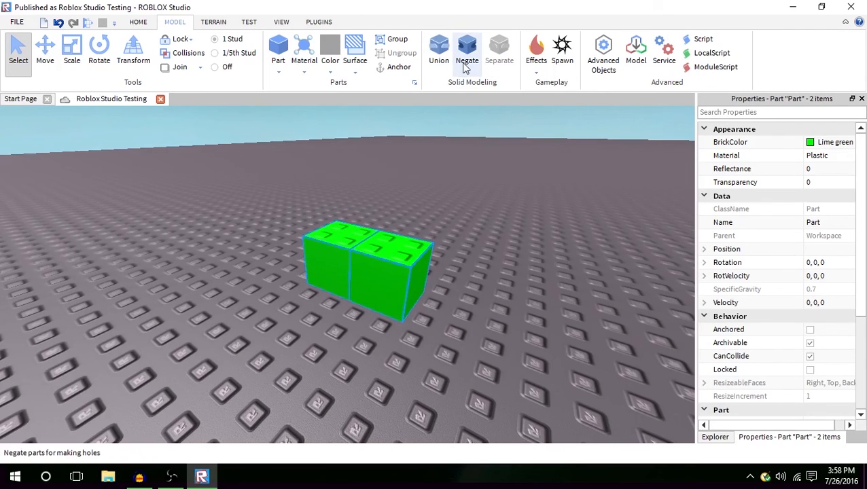
Negate the original green part and delete the resulting negative part, keeping only the copy.
{"action": "left_click", "coordinate": [391, 278]}
{"action": "left_click", "coordinate": [468, 47]}
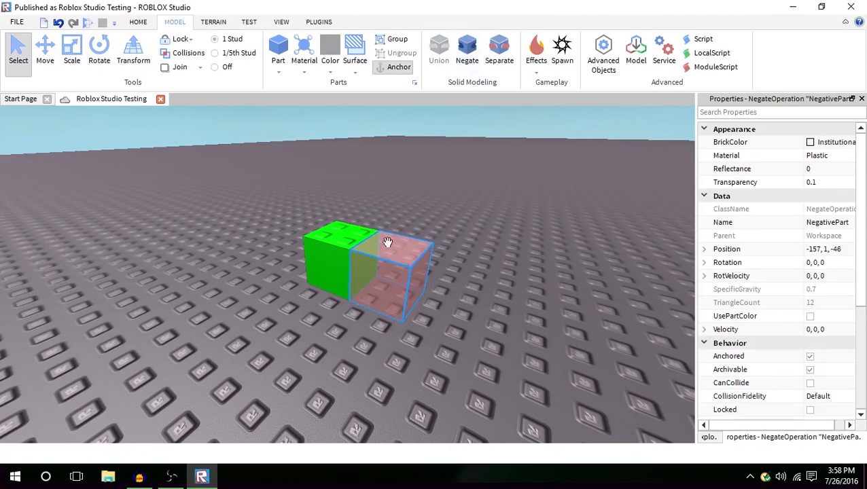
{"action": "mouse_move", "coordinate": [392, 285]}
{"action": "left_mouse_down"}
{"action": "mouse_move", "coordinate": [368, 268]}
{"action": "mouse_move", "coordinate": [404, 289]}
{"action": "left_mouse_up"}
{"action": "left_click_drag", "start_coordinate": [211, 168], "coordinate": [505, 340]}
{"action": "left_click", "coordinate": [440, 314]}
{"action": "left_click", "coordinate": [398, 273]}
{"action": "key", "text": "Delete"}
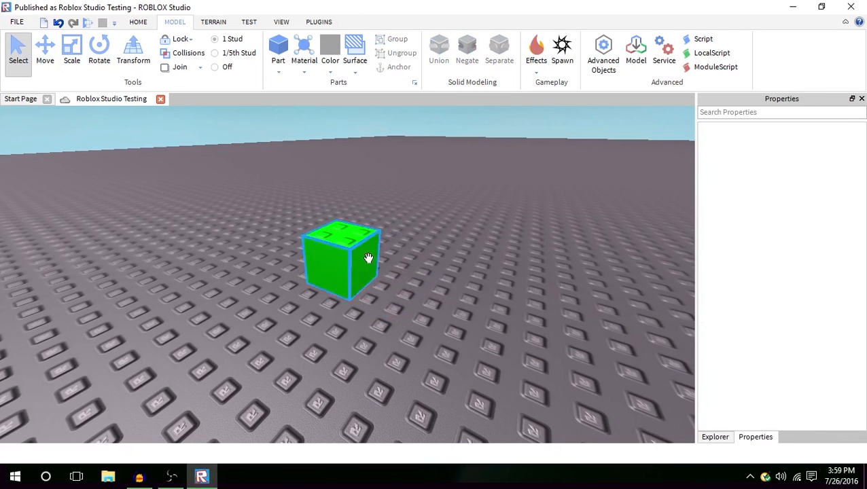
Insert an Explosion effect into the workspace with no part selected.
{"action": "left_click", "coordinate": [367, 257]}
{"action": "left_click", "coordinate": [537, 60]}
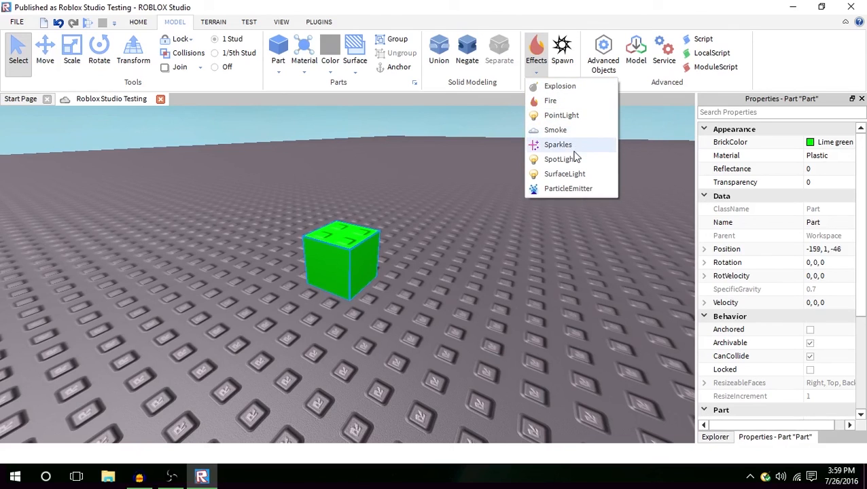
{"action": "left_click", "coordinate": [452, 290]}
{"action": "left_click", "coordinate": [534, 77]}
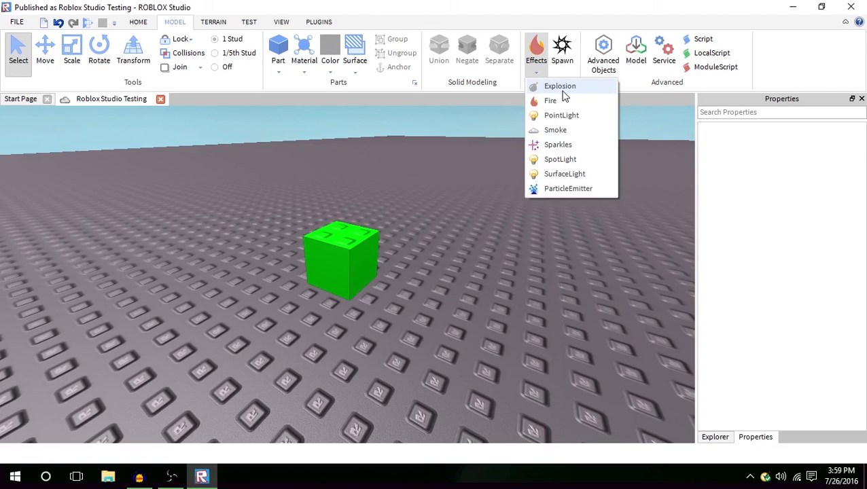
{"action": "left_click", "coordinate": [563, 93]}
Insert an Explosion object inside the green part.
{"action": "left_click", "coordinate": [350, 250]}
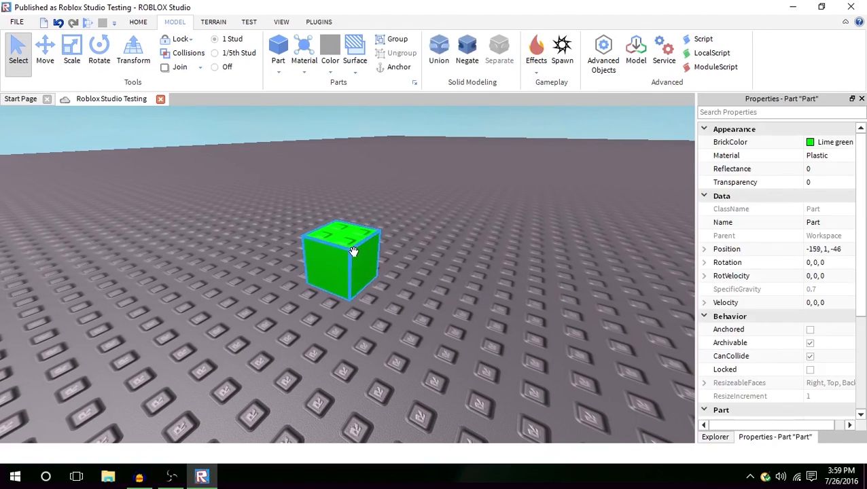
{"action": "right_click", "coordinate": [358, 257]}
{"action": "mouse_move", "coordinate": [397, 225]}
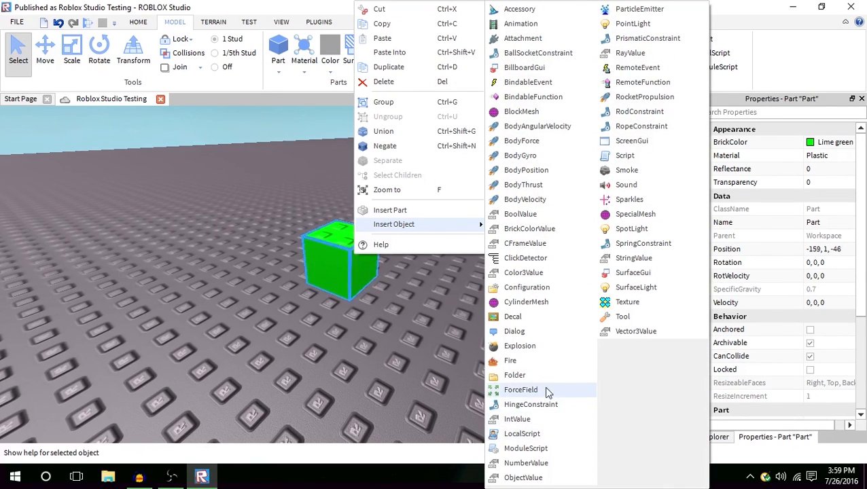
{"action": "left_click", "coordinate": [524, 346]}
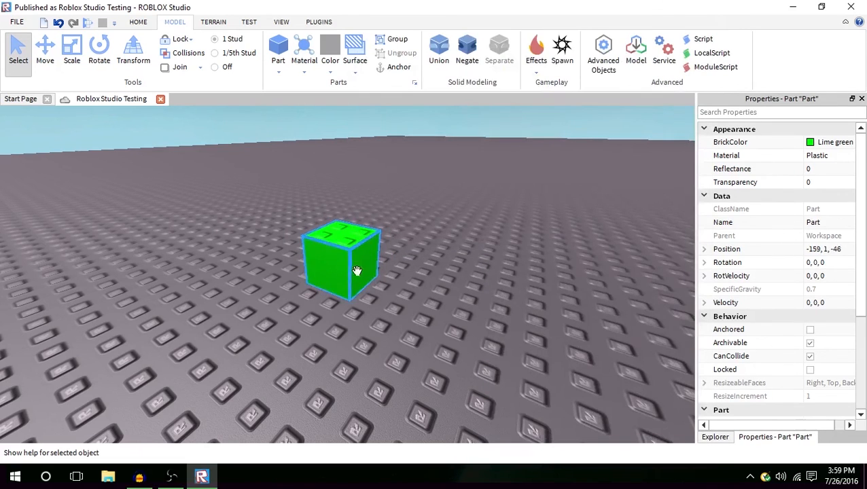
Select the Explosion inside the green part and show its properties.
{"action": "scroll", "coordinate": [744, 414], "scroll_direction": "down", "scroll_amount": 4}
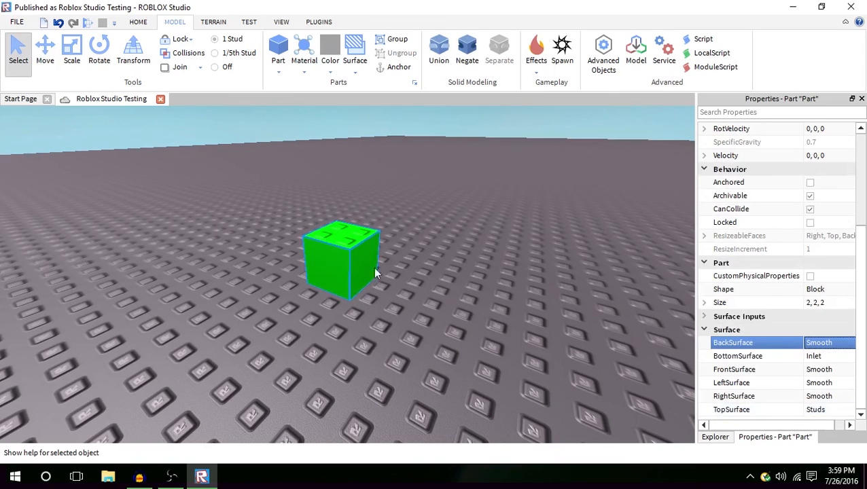
{"action": "left_click", "coordinate": [717, 437]}
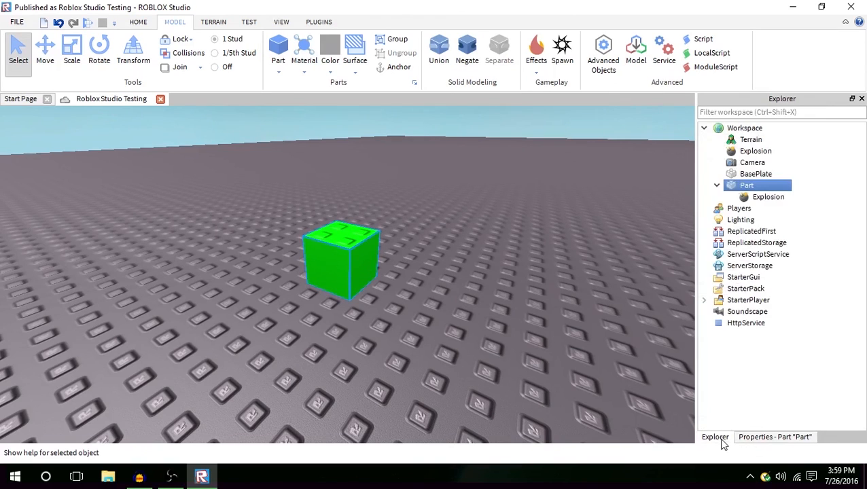
{"action": "left_click", "coordinate": [756, 197]}
{"action": "left_click", "coordinate": [759, 439]}
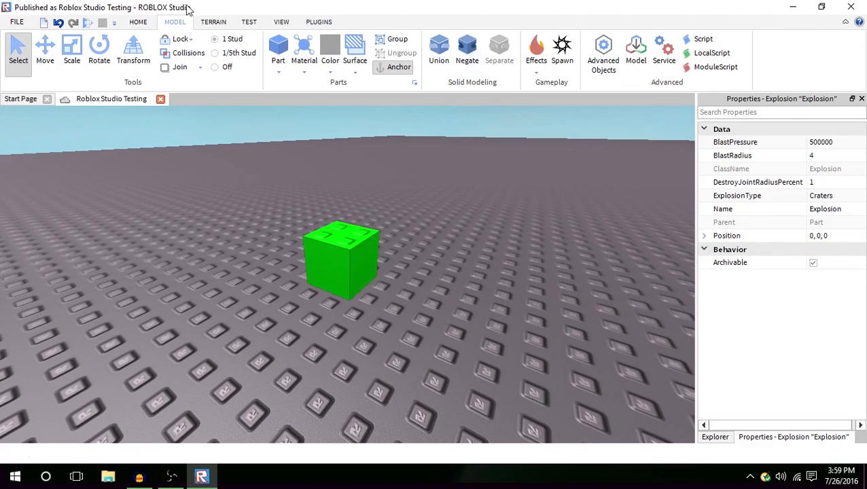
Start a Run simulation to test the explosions in the place.
{"action": "left_click", "coordinate": [205, 24]}
{"action": "left_click", "coordinate": [155, 23]}
{"action": "left_click", "coordinate": [248, 22]}
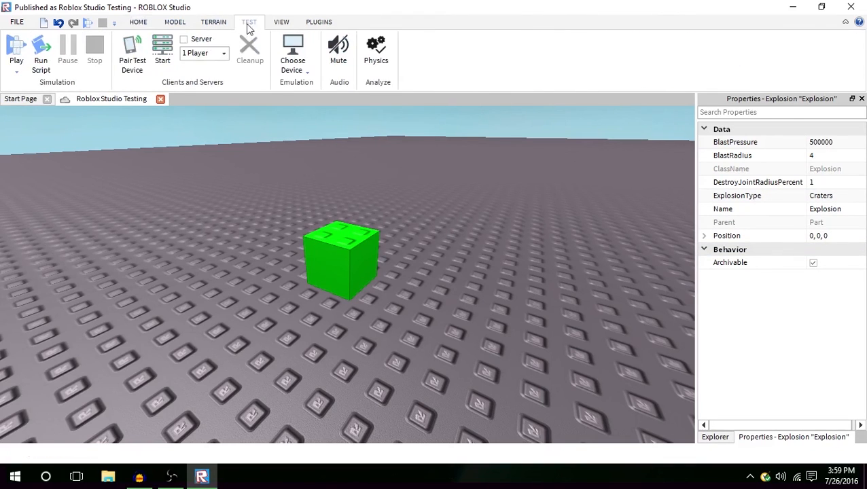
{"action": "left_click", "coordinate": [42, 103]}
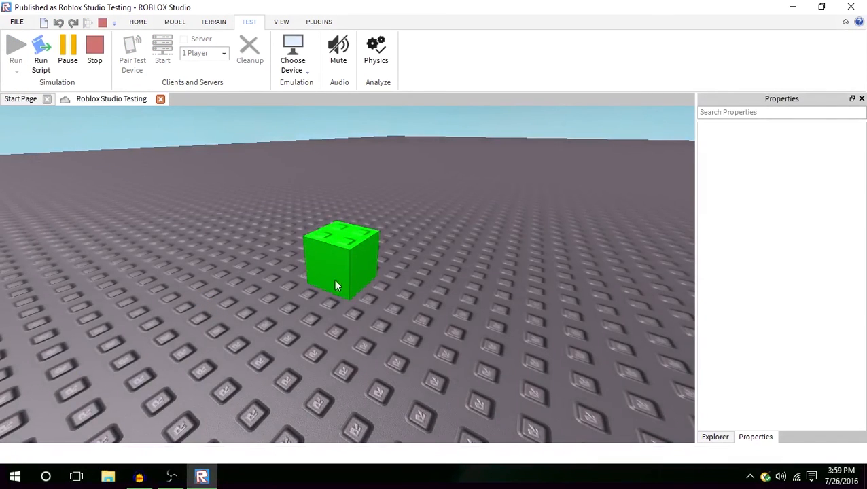
Move the green part far across the baseplate and back towards the camera while the simulation runs.
{"action": "left_click_drag", "start_coordinate": [335, 285], "coordinate": [485, 173]}
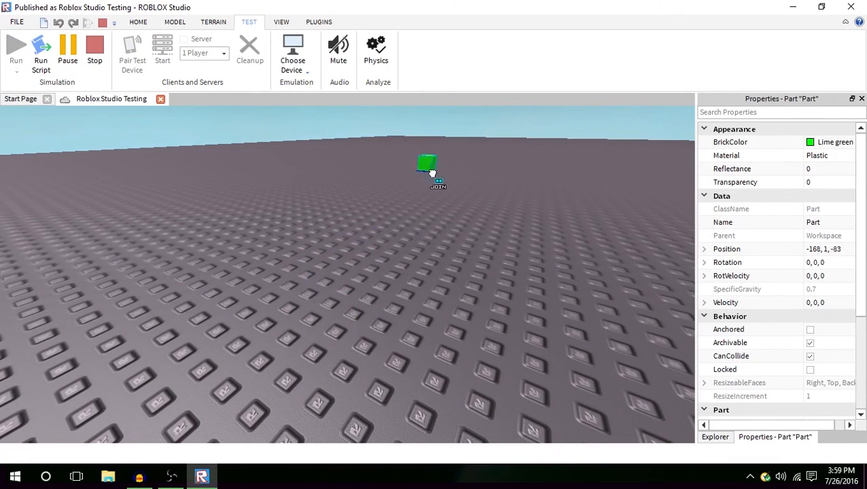
{"action": "left_click_drag", "start_coordinate": [432, 173], "coordinate": [446, 204]}
{"action": "left_click_drag", "start_coordinate": [390, 196], "coordinate": [297, 269]}
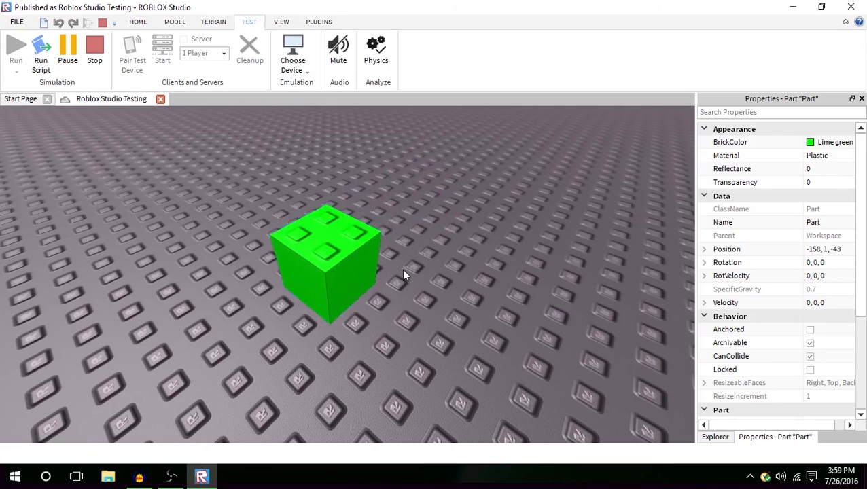
Check the workspace hierarchy for the Explosion objects and stop the simulation.
{"action": "left_click", "coordinate": [431, 269]}
{"action": "left_click", "coordinate": [716, 437]}
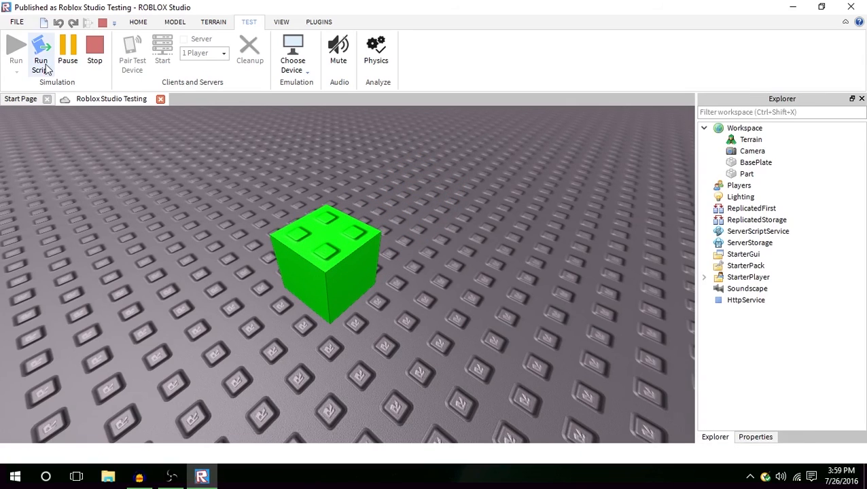
{"action": "left_click", "coordinate": [99, 62]}
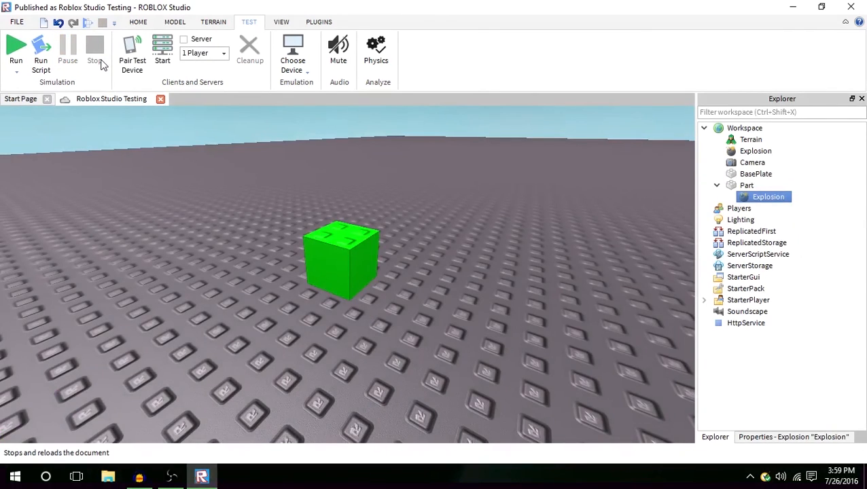
Delete the Explosion nested inside the green part.
{"action": "left_click", "coordinate": [327, 253]}
{"action": "left_click", "coordinate": [718, 185]}
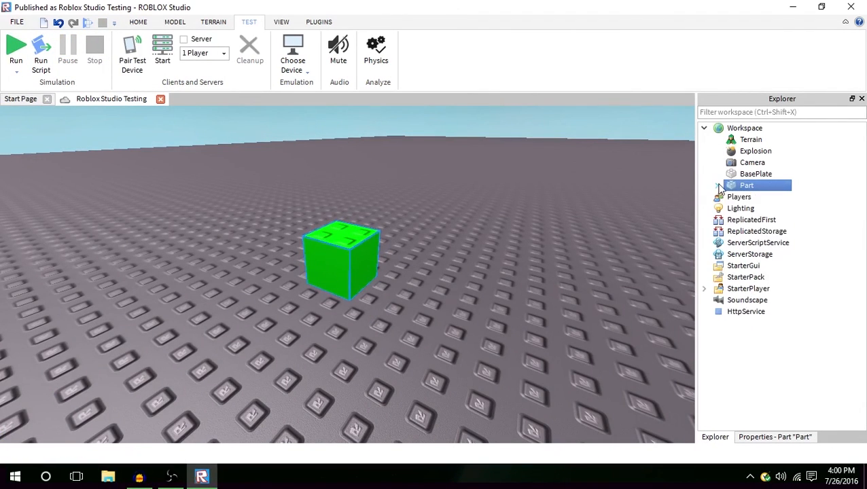
{"action": "left_click", "coordinate": [718, 185]}
{"action": "right_click", "coordinate": [762, 197]}
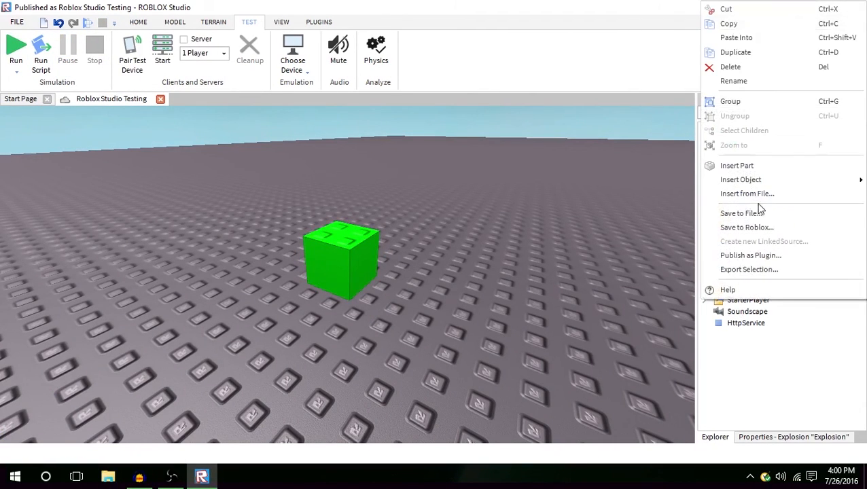
{"action": "left_click", "coordinate": [744, 68]}
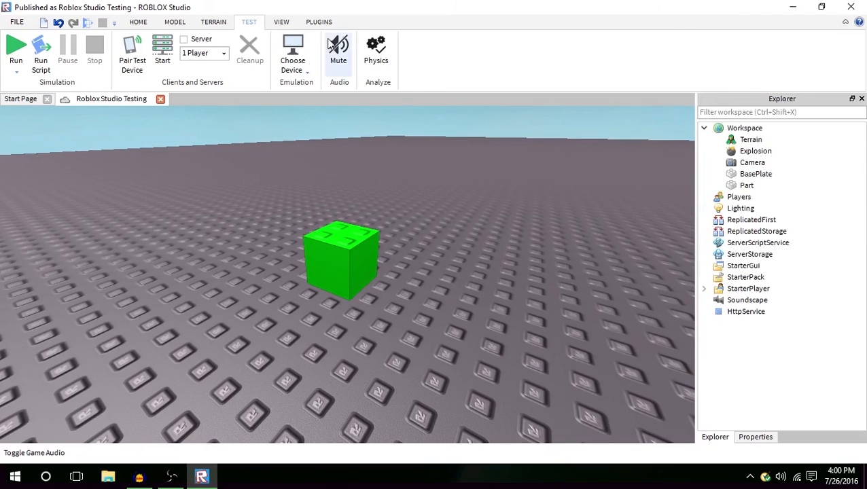
{"action": "left_click", "coordinate": [213, 22]}
{"action": "left_click", "coordinate": [175, 22]}
{"action": "left_click", "coordinate": [138, 21]}
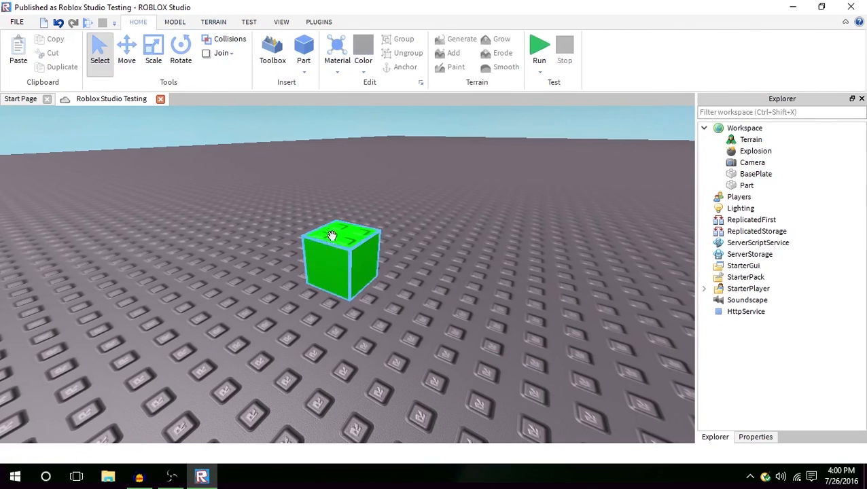
{"action": "right_click", "coordinate": [335, 241]}
{"action": "mouse_move", "coordinate": [409, 225]}
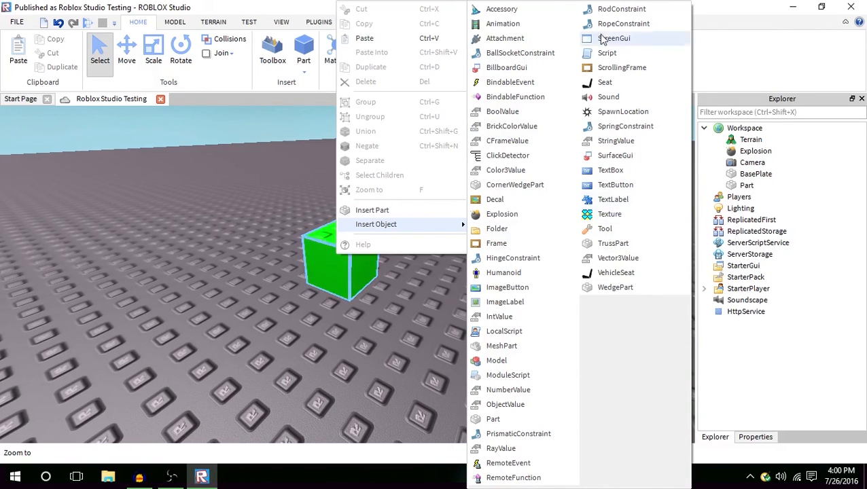
{"action": "left_click", "coordinate": [370, 175]}
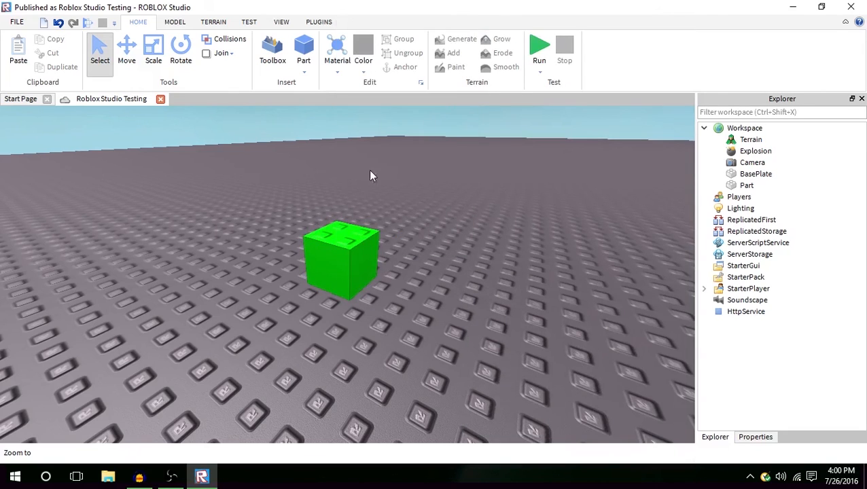
Insert a Fire object into the green part.
{"action": "left_click", "coordinate": [174, 22]}
{"action": "left_click", "coordinate": [531, 72]}
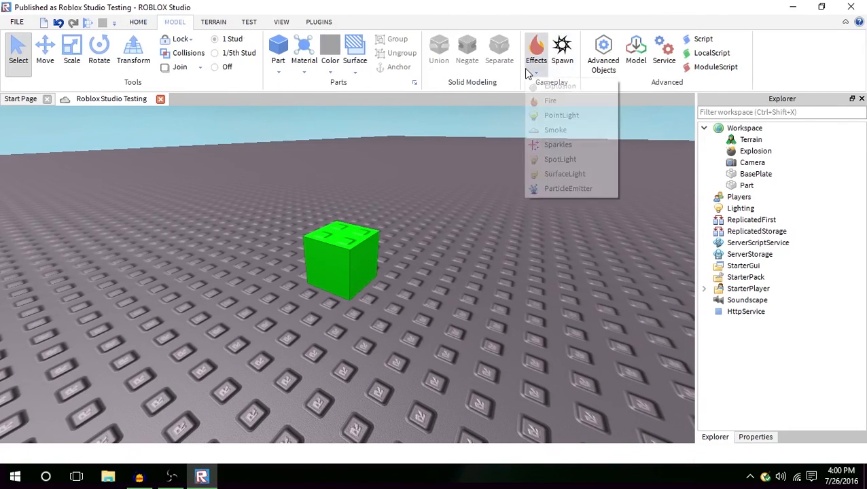
{"action": "left_click", "coordinate": [339, 271]}
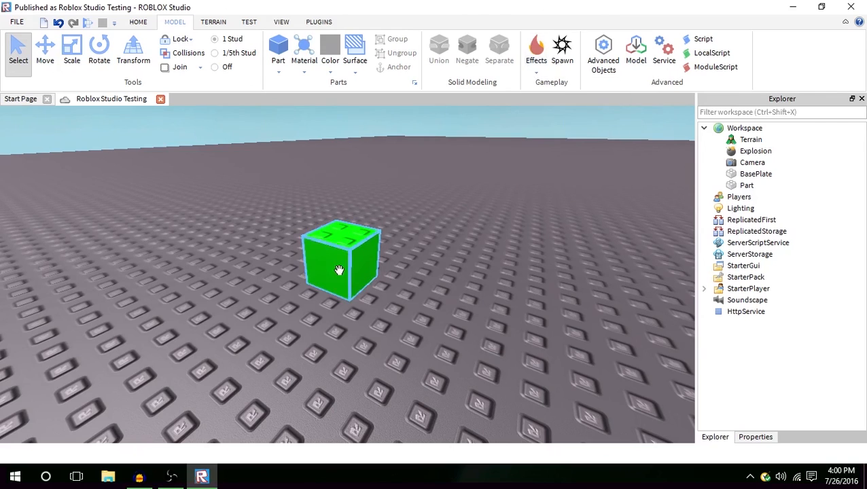
{"action": "left_click", "coordinate": [343, 271]}
{"action": "right_click", "coordinate": [353, 272]}
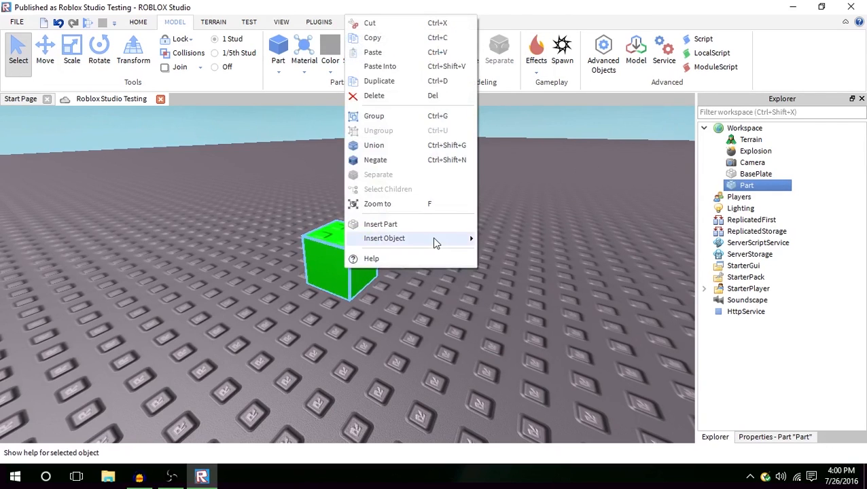
{"action": "mouse_move", "coordinate": [438, 239]}
{"action": "left_click", "coordinate": [527, 365]}
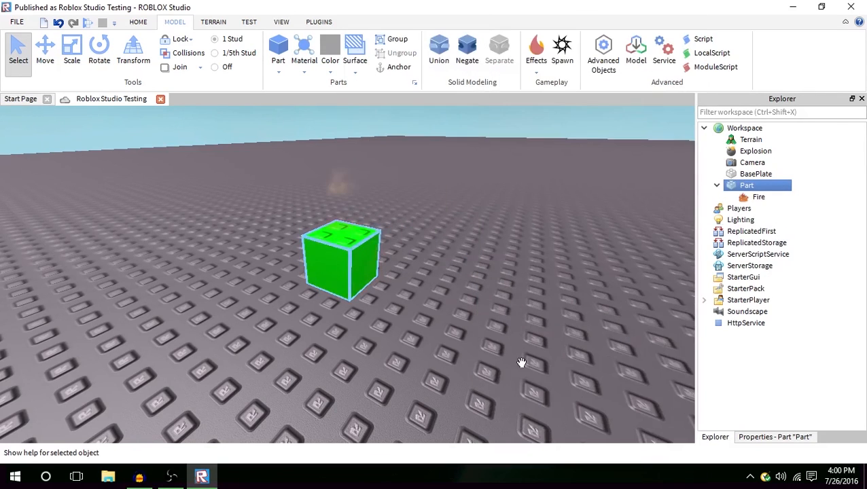
Examine the properties of the Fire inside the green part and undo its insertion.
{"action": "left_click", "coordinate": [759, 196]}
{"action": "left_click", "coordinate": [762, 438]}
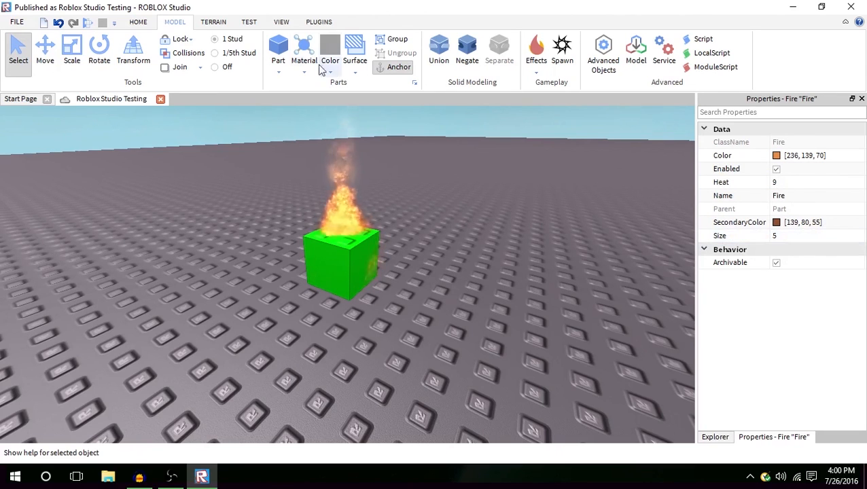
{"action": "key", "text": "ctrl+z"}
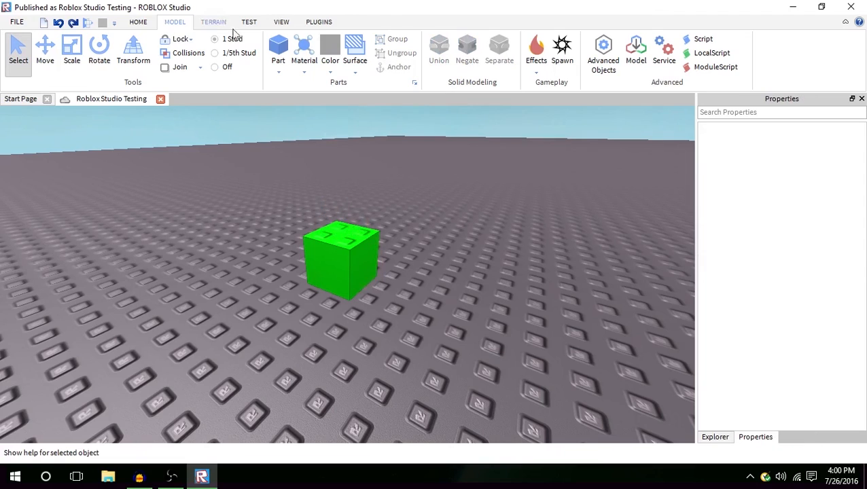
Look over the available gameplay effects and insert a light object into the green part.
{"action": "left_click", "coordinate": [536, 73]}
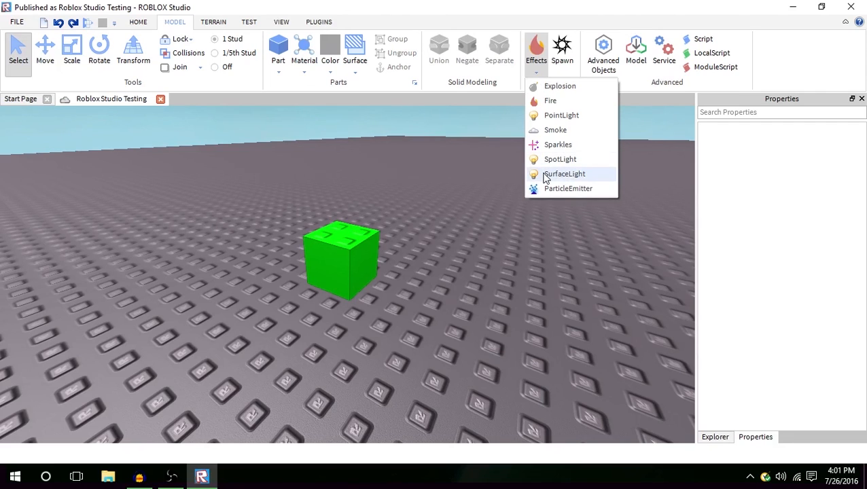
{"action": "left_click", "coordinate": [483, 196]}
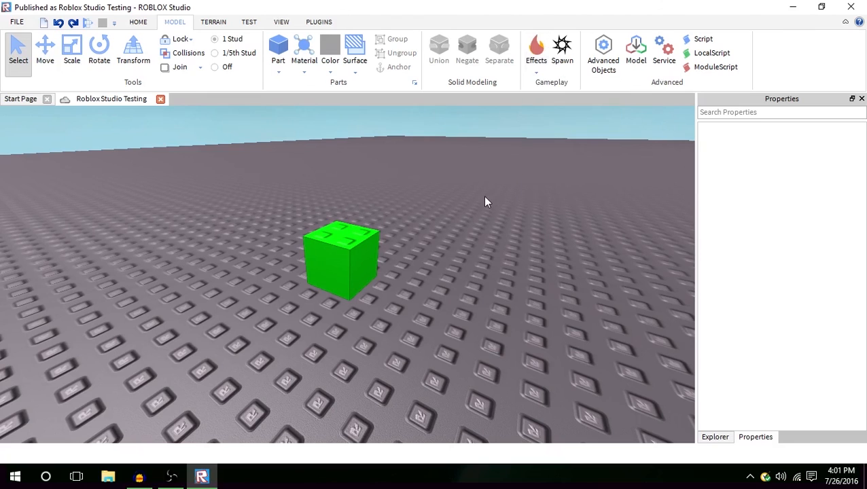
{"action": "right_click", "coordinate": [367, 255]}
{"action": "mouse_move", "coordinate": [435, 226]}
{"action": "left_click", "coordinate": [655, 235]}
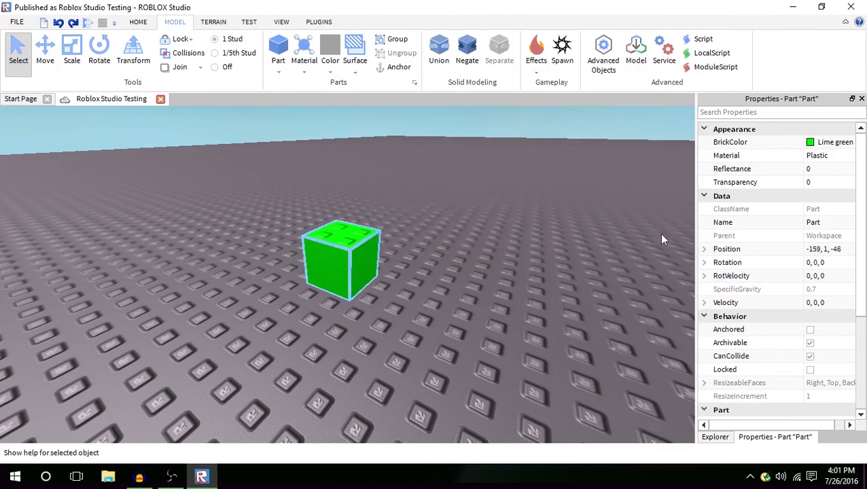
Move the green part around on the baseplate to check the light, and undo the moves.
{"action": "right_click_drag", "start_coordinate": [345, 231], "coordinate": [346, 231]}
{"action": "left_click_drag", "start_coordinate": [346, 231], "coordinate": [421, 303]}
{"action": "right_click_drag", "start_coordinate": [469, 310], "coordinate": [475, 299]}
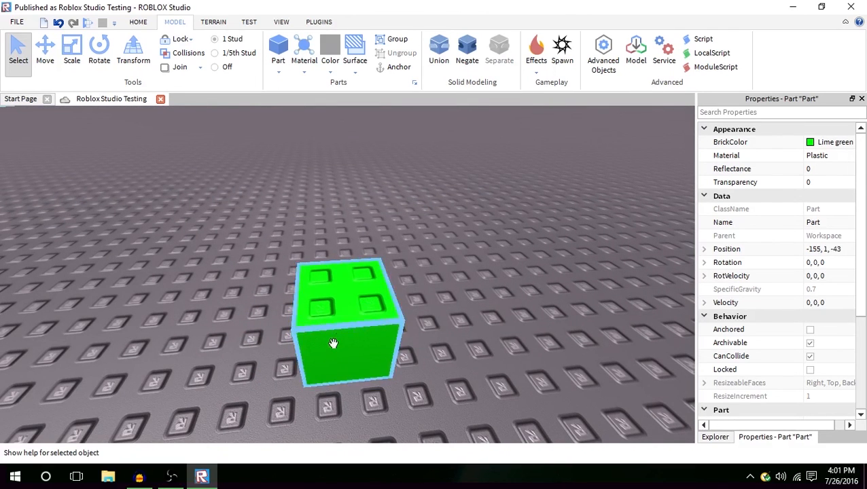
{"action": "left_click_drag", "start_coordinate": [333, 343], "coordinate": [316, 249]}
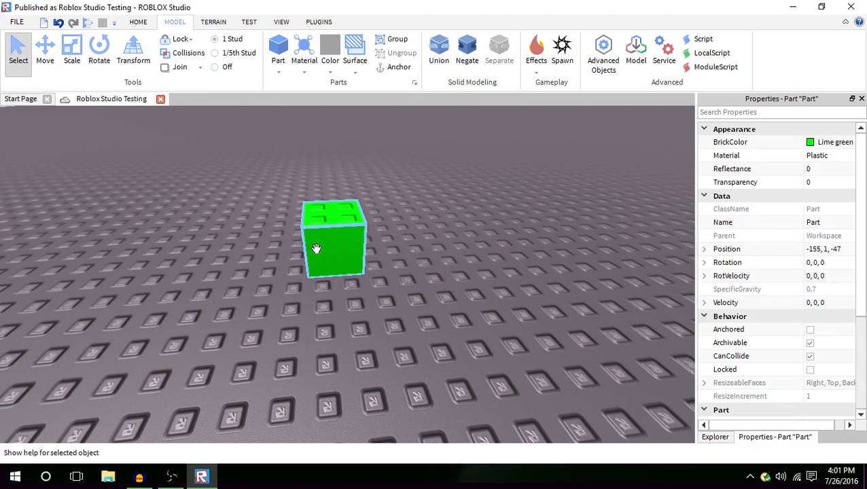
{"action": "key", "text": "ctrl+z"}
{"action": "key", "text": "ctrl+z"}
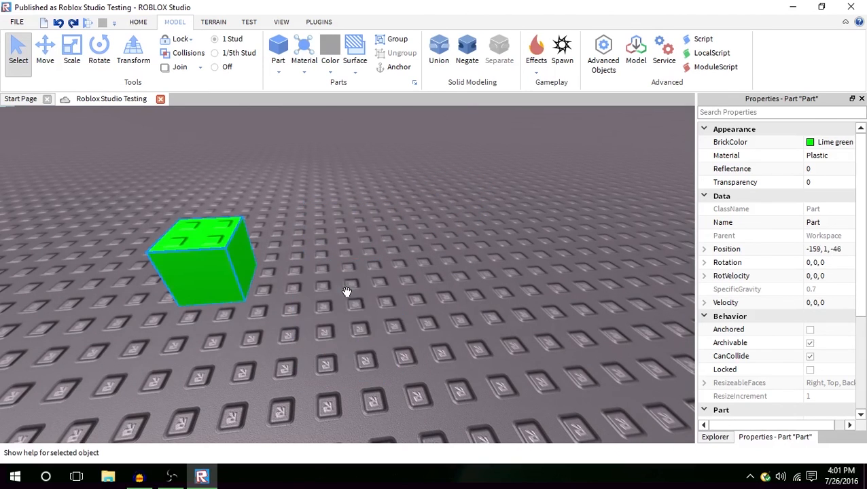
Try a SurfaceLight inside the green part and undo it.
{"action": "right_click", "coordinate": [300, 236]}
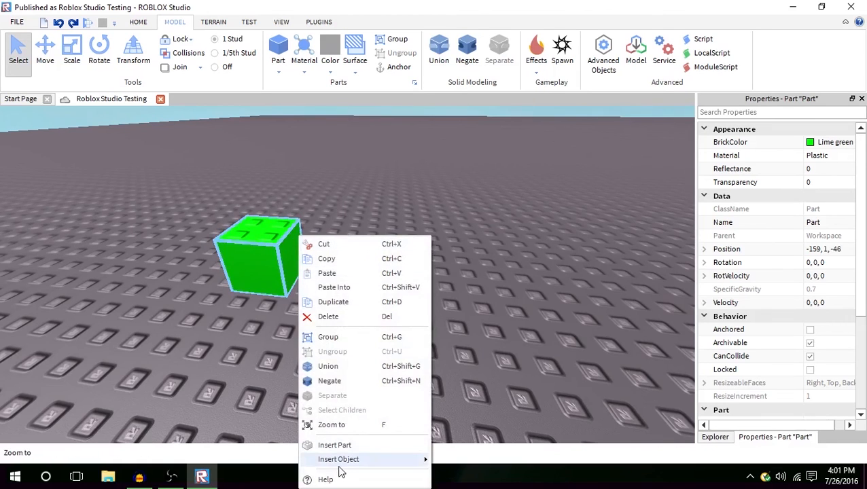
{"action": "mouse_move", "coordinate": [347, 463]}
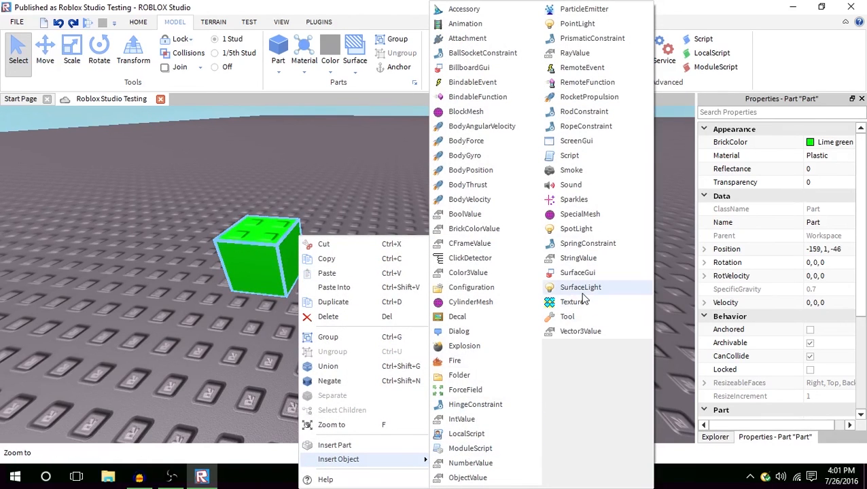
{"action": "left_click", "coordinate": [582, 291]}
{"action": "left_click_drag", "start_coordinate": [284, 302], "coordinate": [377, 257]}
{"action": "key", "text": "ctrl+z"}
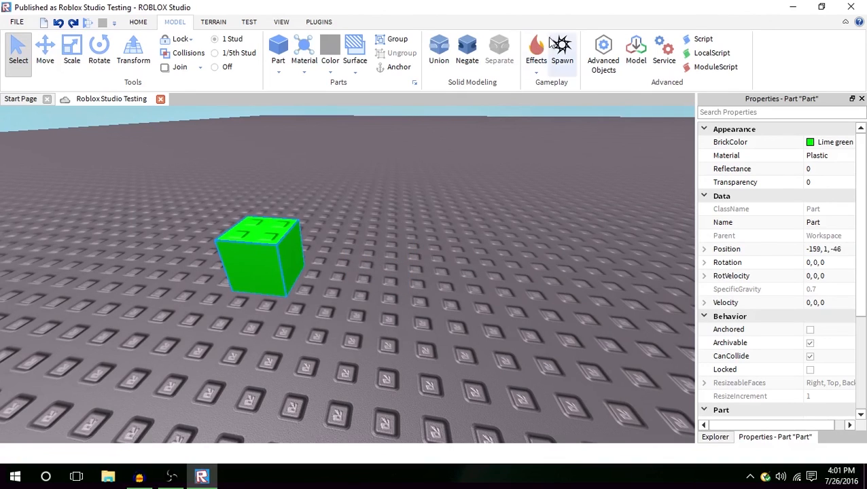
Insert a Smoke object into the green part.
{"action": "left_click", "coordinate": [535, 70]}
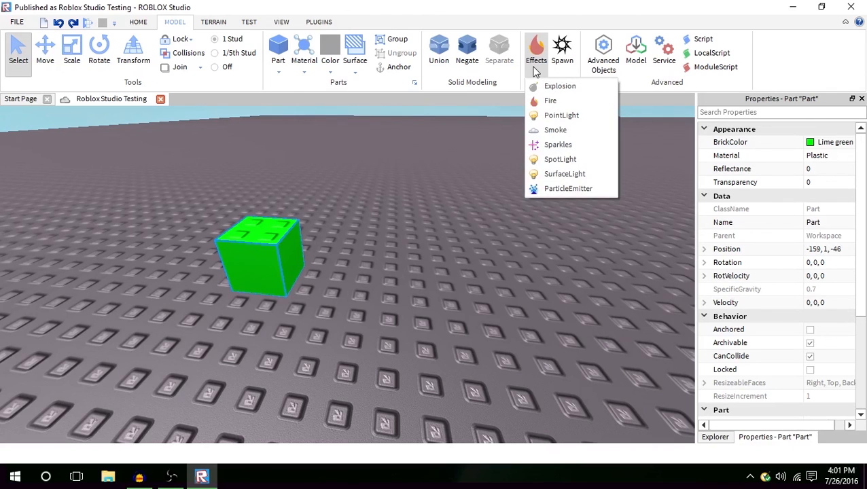
{"action": "left_click", "coordinate": [537, 68]}
{"action": "right_click", "coordinate": [280, 235]}
{"action": "mouse_move", "coordinate": [348, 225]}
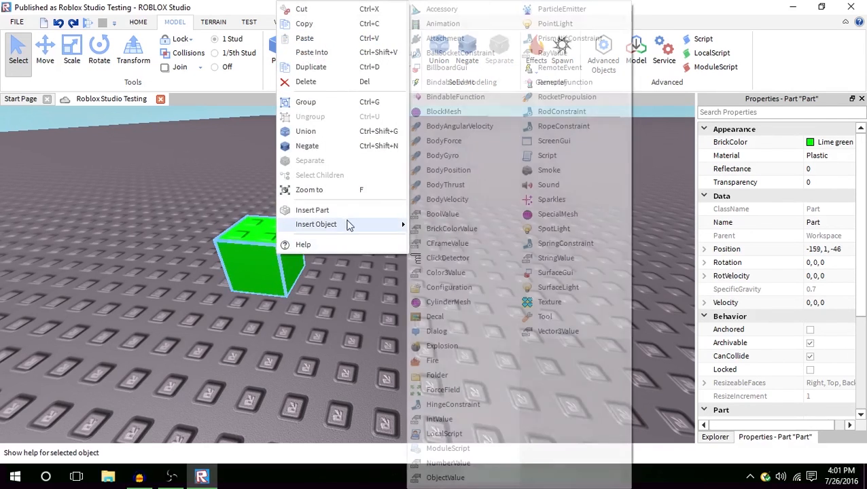
{"action": "left_click", "coordinate": [555, 172]}
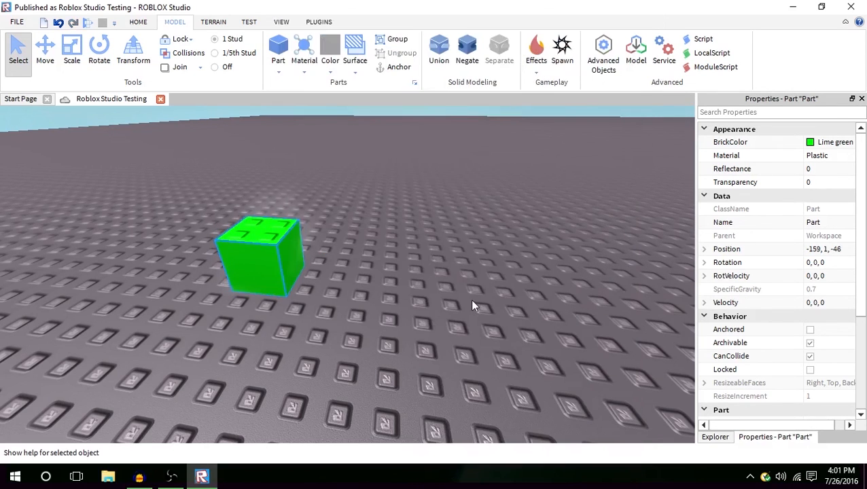
Examine the Smoke's colour, opacity, rise velocity and size properties, and delete the Smoke from the green part.
{"action": "left_click", "coordinate": [714, 439]}
{"action": "left_click", "coordinate": [764, 196]}
{"action": "left_click", "coordinate": [775, 437]}
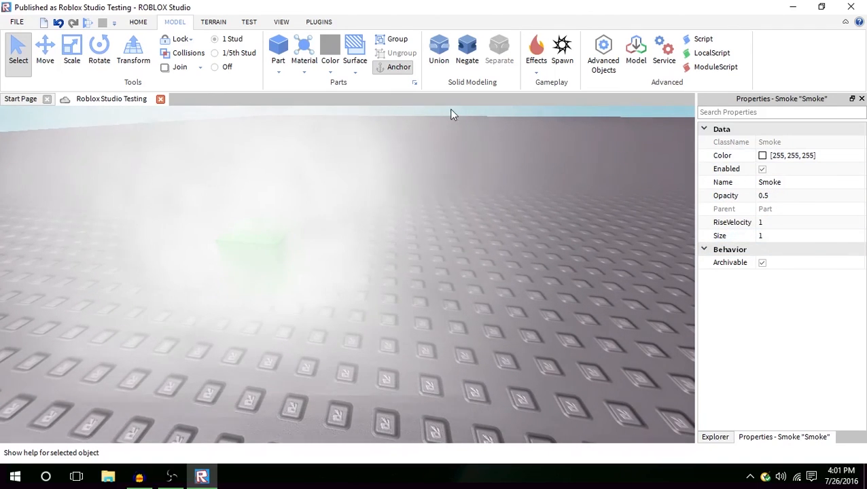
{"action": "key", "text": "Delete"}
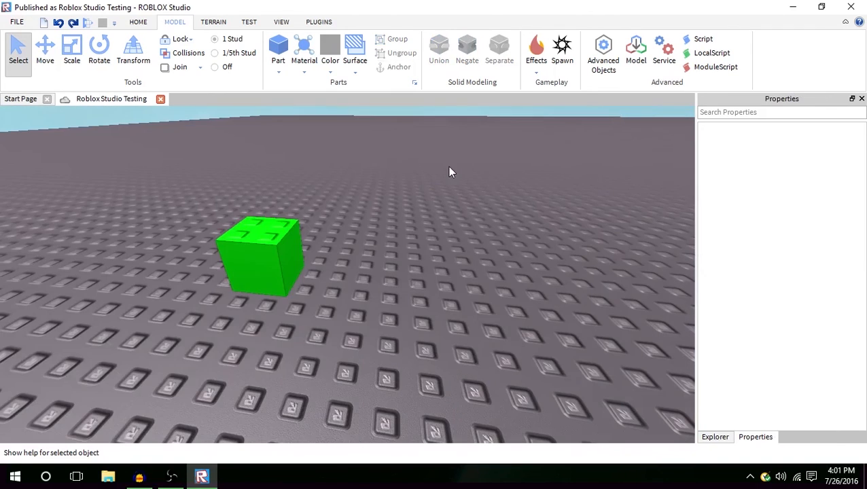
Insert a Sparkles object into the green part.
{"action": "left_click", "coordinate": [219, 261]}
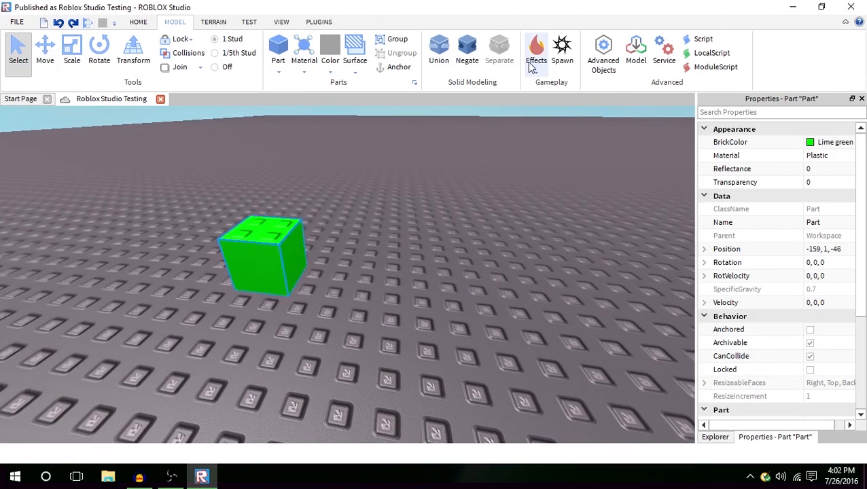
{"action": "left_click", "coordinate": [532, 62]}
{"action": "right_click", "coordinate": [283, 253]}
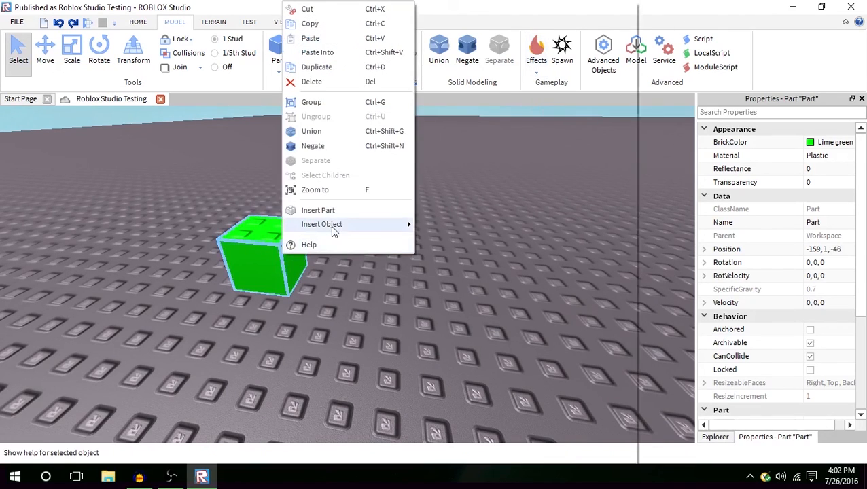
{"action": "mouse_move", "coordinate": [333, 227]}
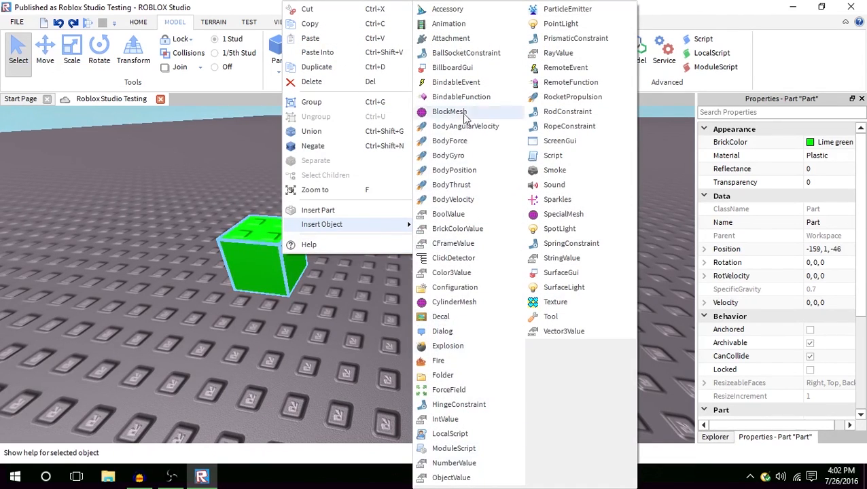
{"action": "left_click", "coordinate": [568, 198]}
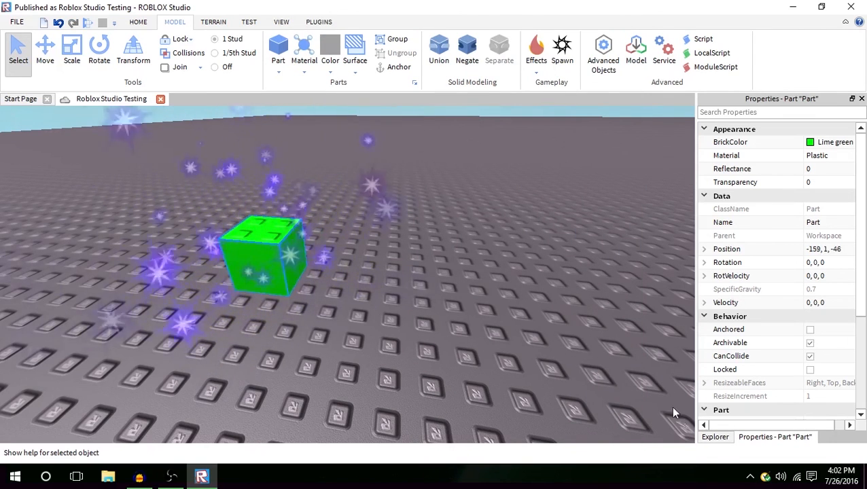
Examine the properties of the Sparkles nested in the green part and delete the Sparkles.
{"action": "left_click", "coordinate": [717, 438]}
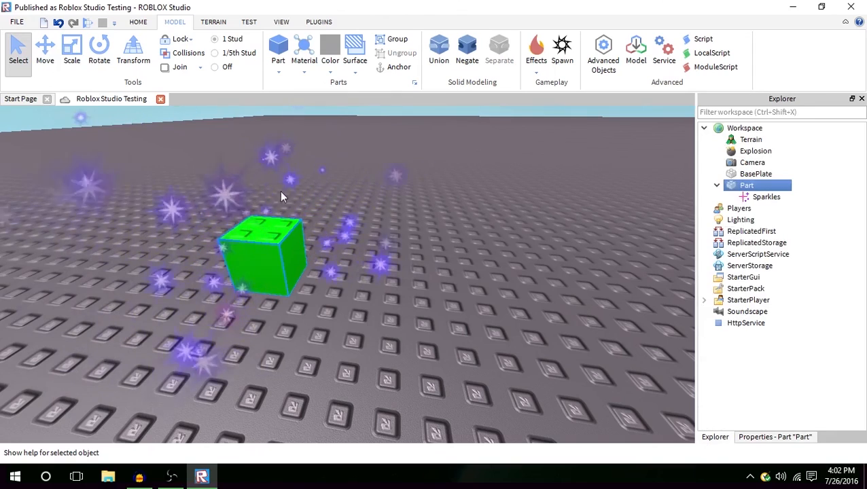
{"action": "left_click", "coordinate": [785, 196]}
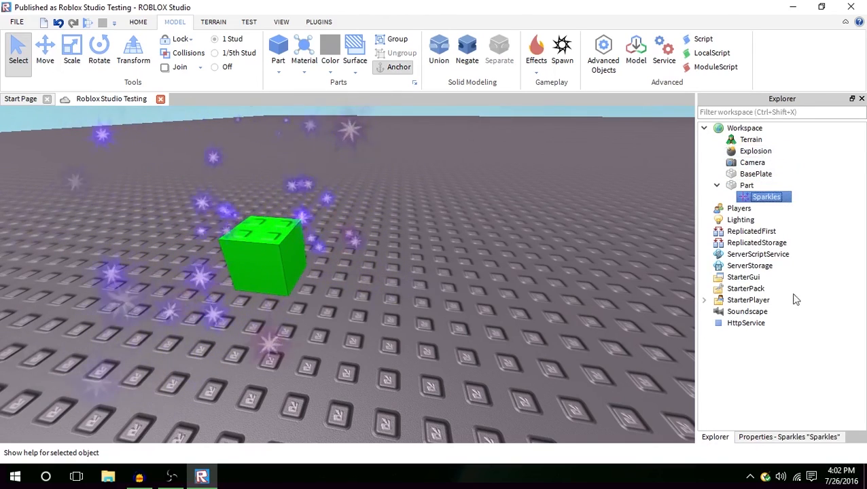
{"action": "left_click", "coordinate": [800, 428]}
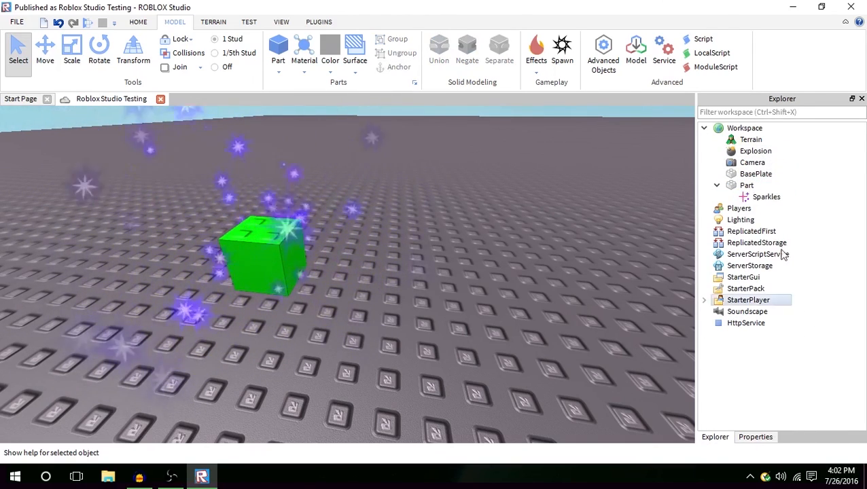
{"action": "left_click", "coordinate": [775, 196]}
{"action": "left_click", "coordinate": [751, 437]}
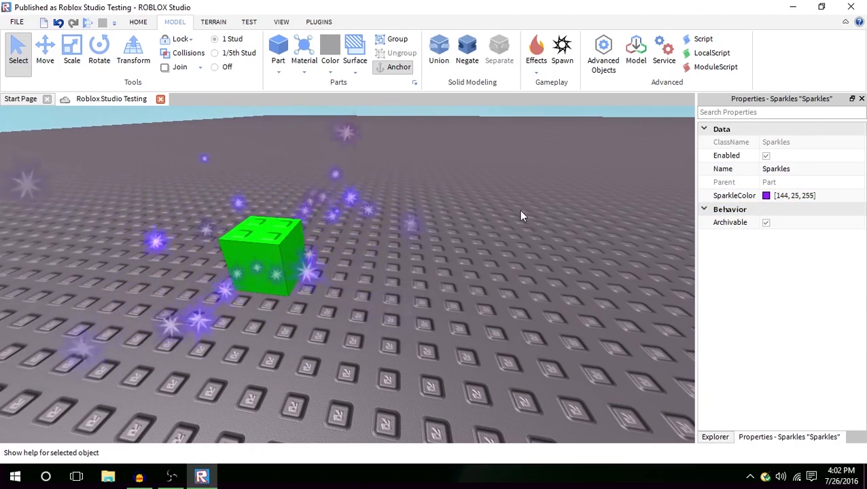
{"action": "key", "text": "Delete"}
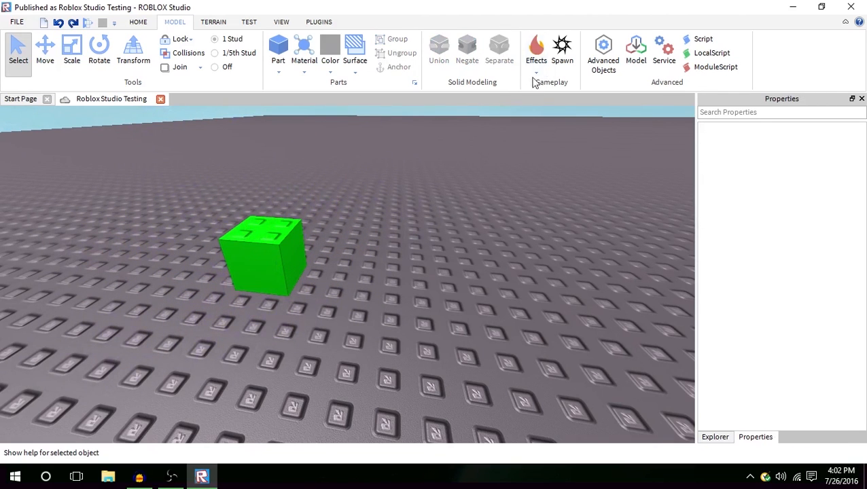
Insert a ParticleEmitter into the green part and locate it in the workspace hierarchy.
{"action": "left_click", "coordinate": [541, 75]}
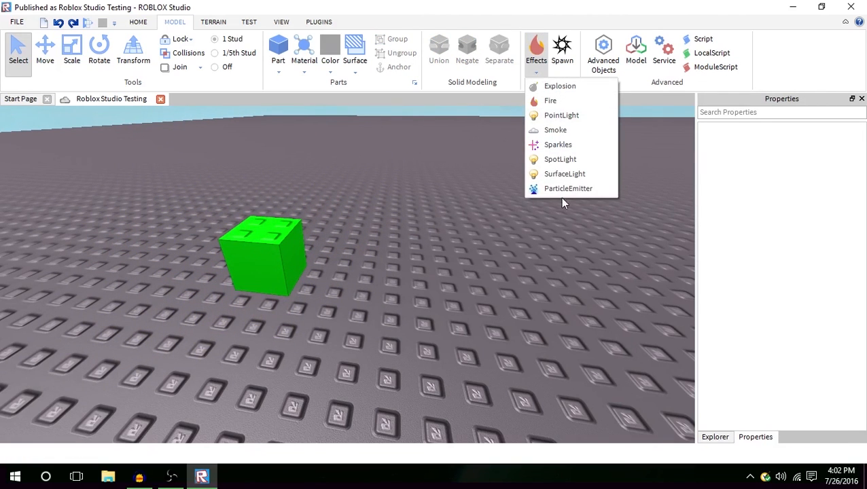
{"action": "left_click", "coordinate": [370, 251]}
{"action": "left_click", "coordinate": [265, 258]}
{"action": "right_click", "coordinate": [248, 253]}
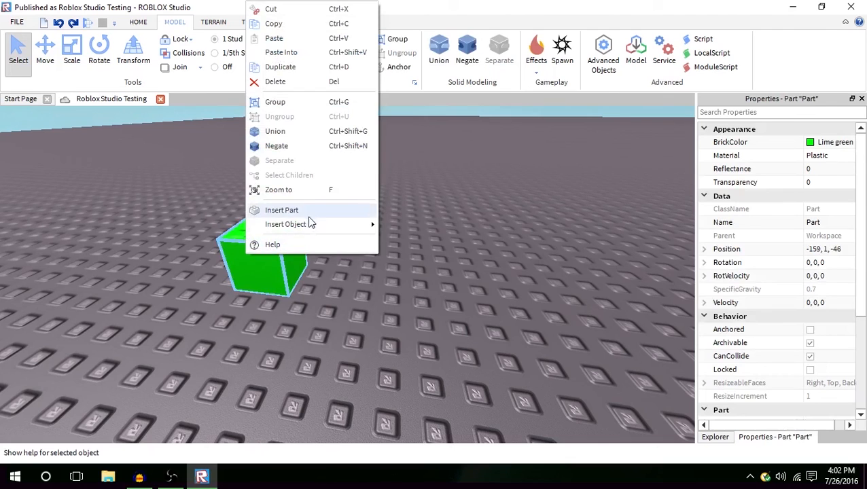
{"action": "mouse_move", "coordinate": [338, 232]}
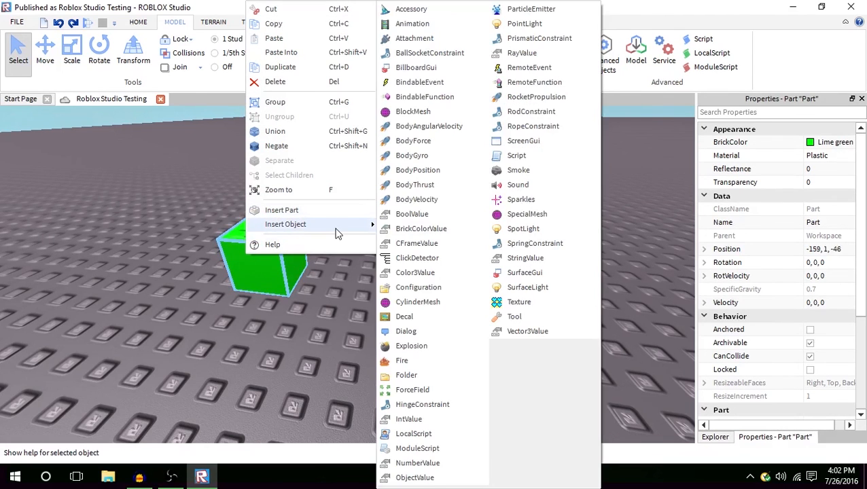
{"action": "left_click", "coordinate": [527, 9]}
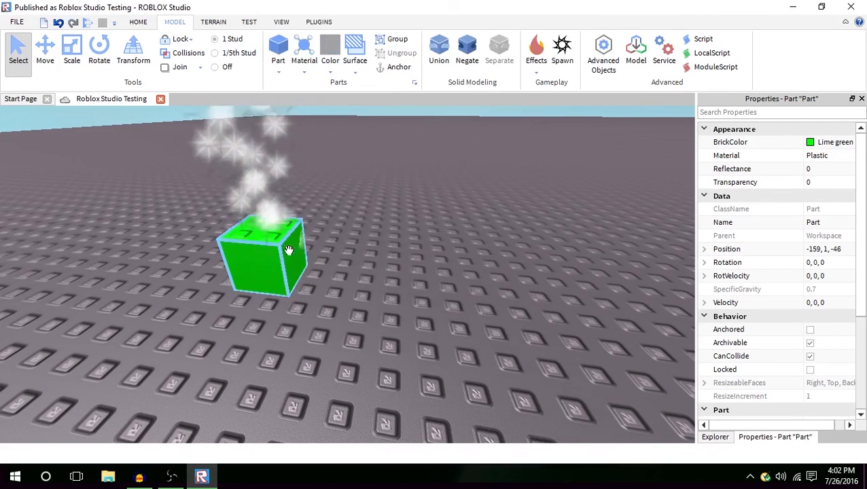
{"action": "right_click_drag", "start_coordinate": [338, 256], "coordinate": [342, 258]}
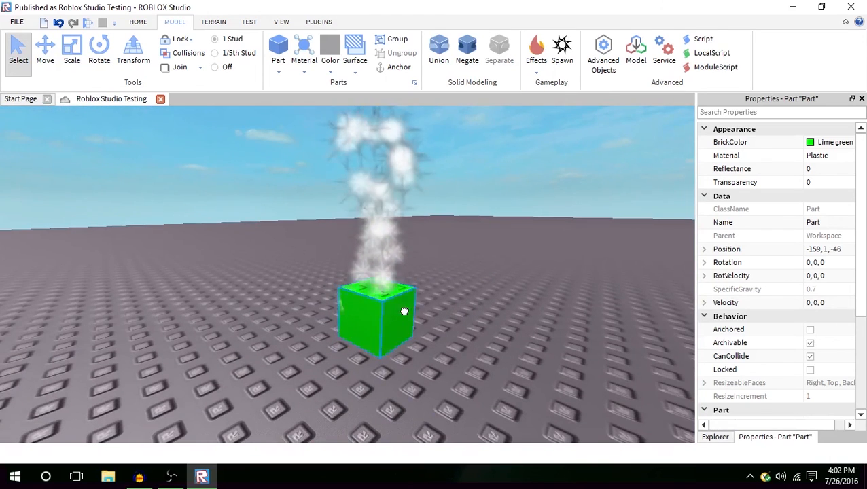
{"action": "left_click", "coordinate": [715, 437]}
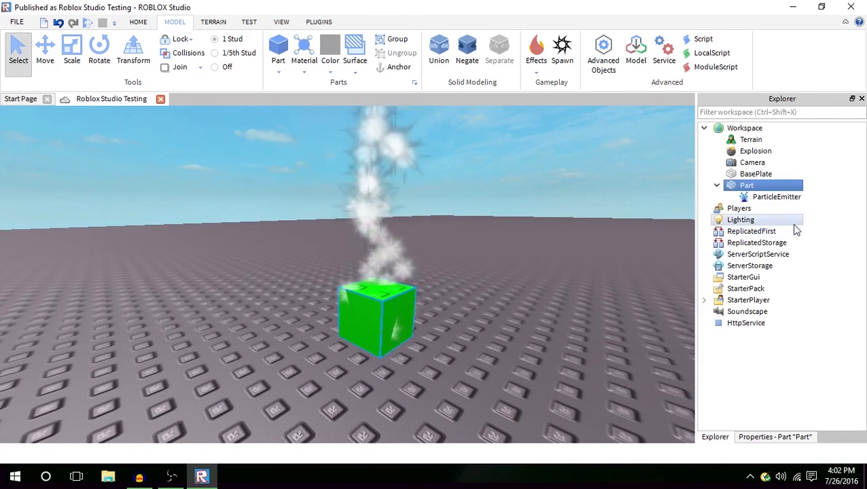
Examine the appearance, motion and emission properties of the ParticleEmitter in the green part and view its particle stream.
{"action": "left_click", "coordinate": [782, 196]}
{"action": "left_click", "coordinate": [763, 437]}
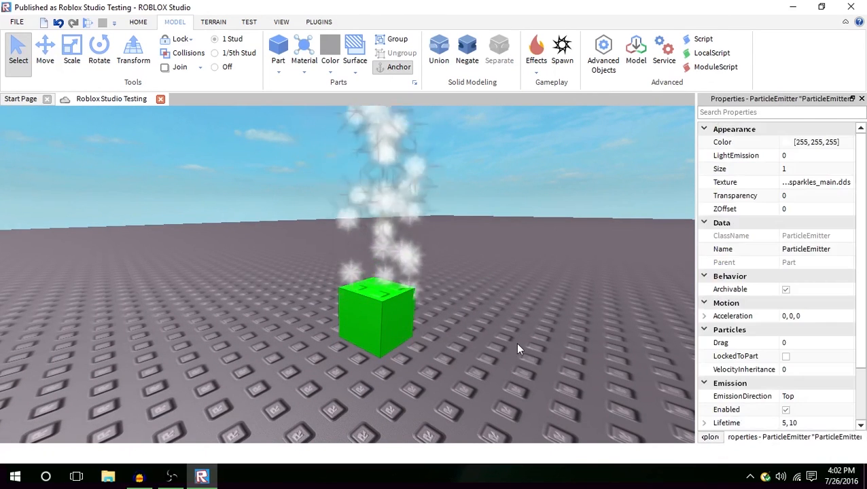
{"action": "key", "text": "s"}
{"action": "key", "text": "e"}
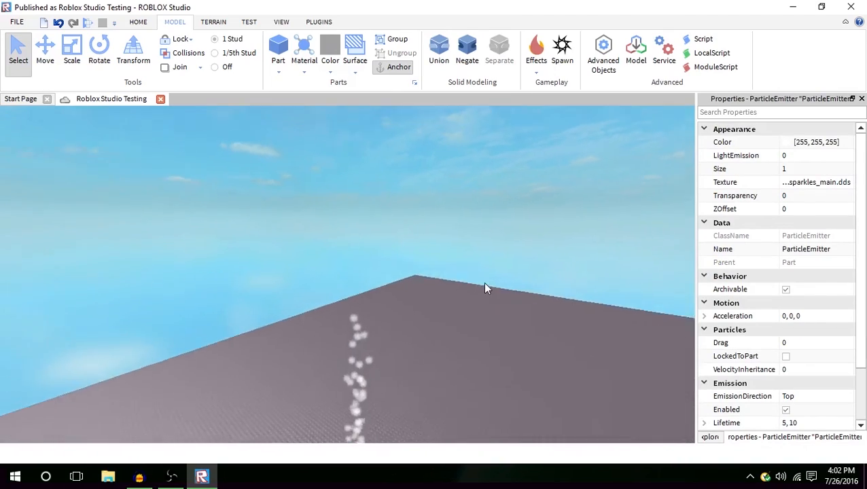
{"action": "key", "text": "q"}
{"action": "key", "text": "w"}
{"action": "key", "text": "a"}
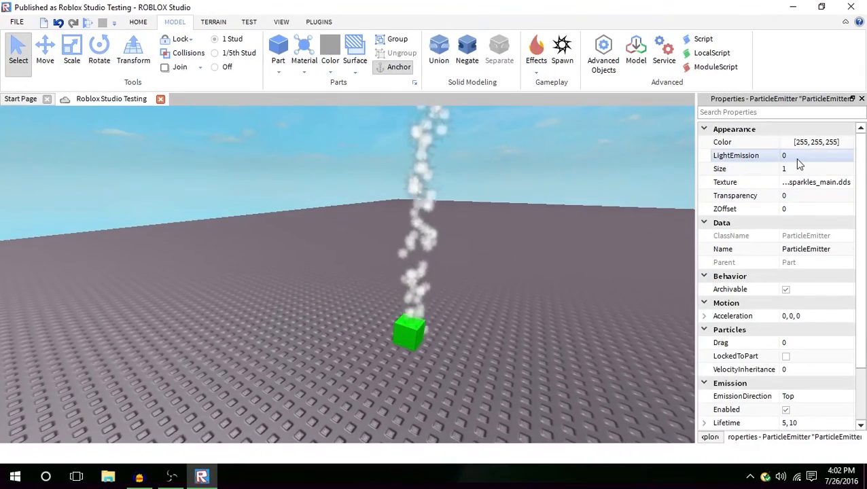
{"action": "key", "text": "d"}
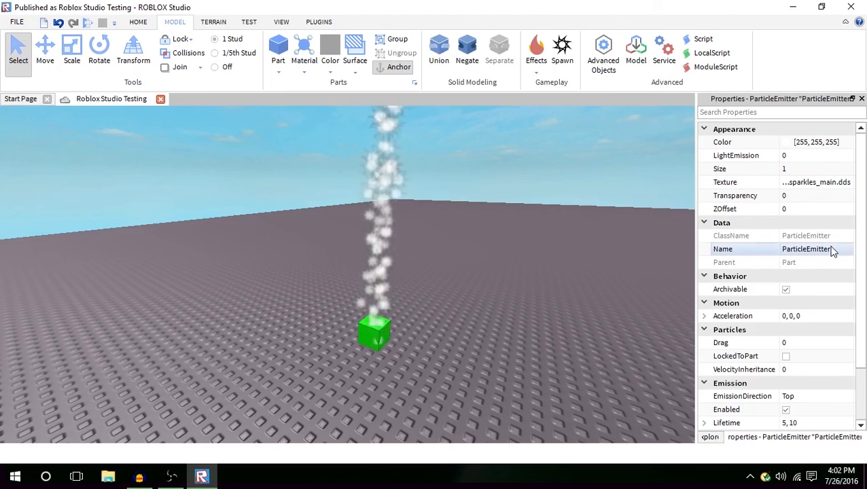
Set the ParticleEmitter's acceleration to 10, 0, 0.
{"action": "scroll", "coordinate": [831, 250], "scroll_direction": "down", "scroll_amount": 3}
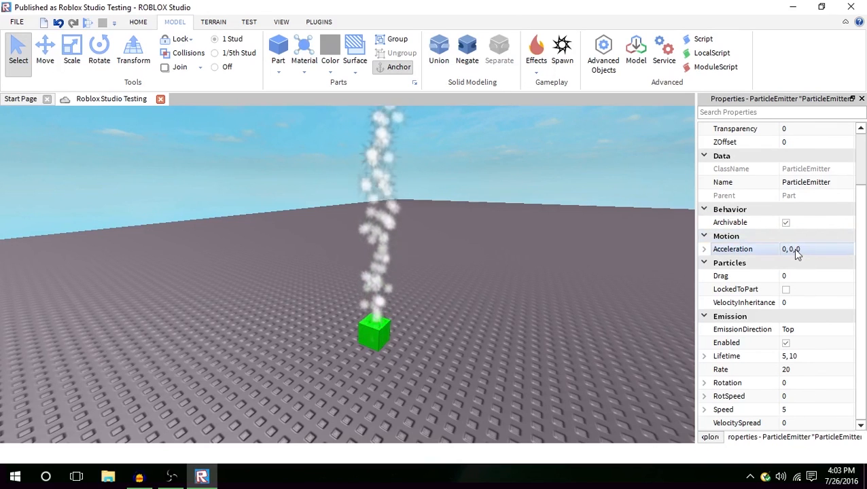
{"action": "double_click", "coordinate": [804, 251]}
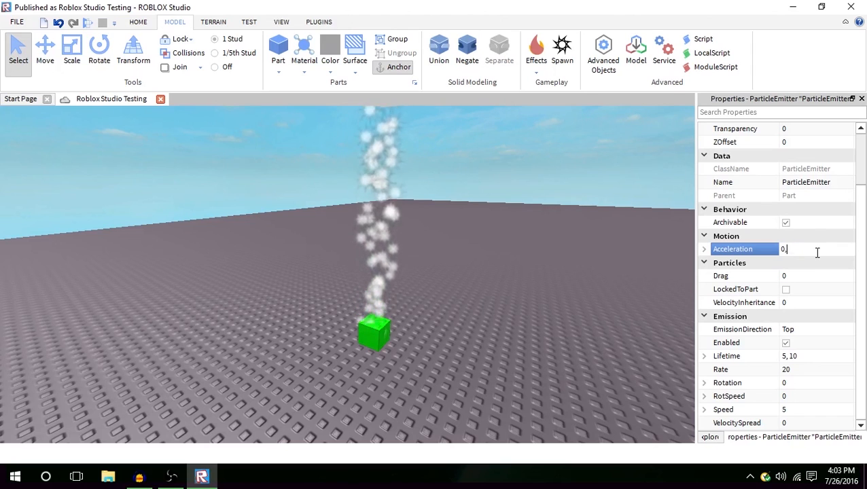
{"action": "type", "text": "0,0,"}
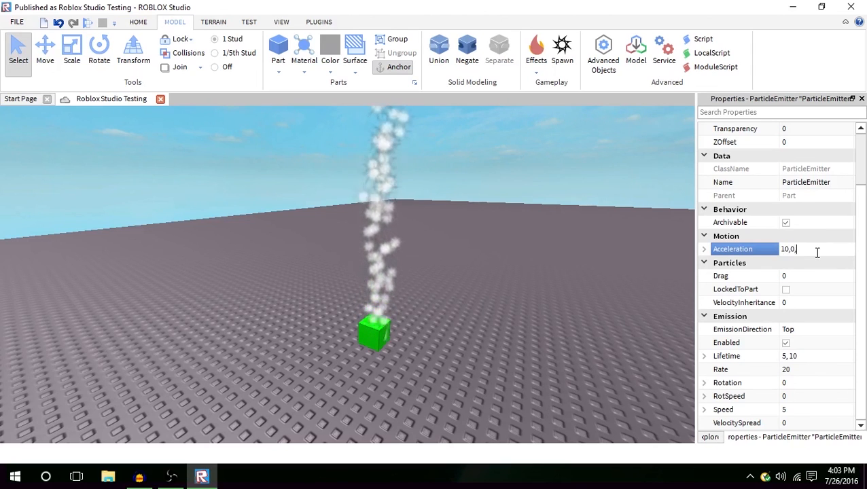
{"action": "key", "text": "Return"}
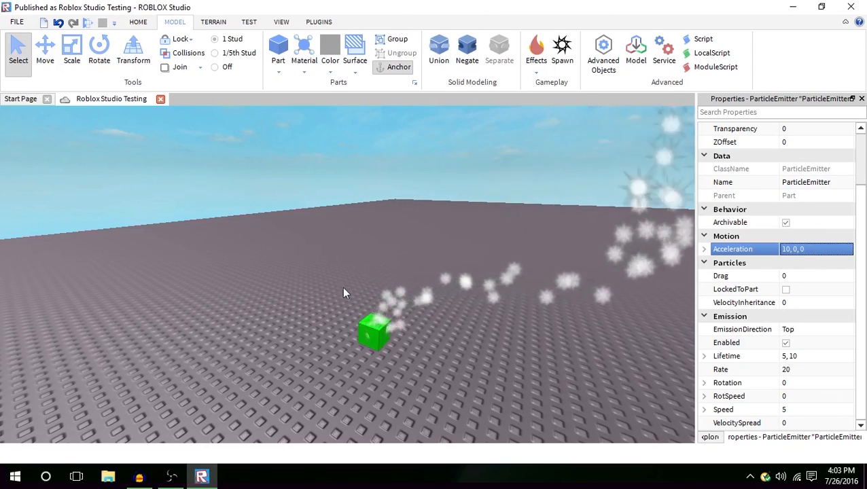
Set the ParticleEmitter's acceleration to 10, 10, 10 and view the resulting particle path from several angles.
{"action": "right_click_drag", "start_coordinate": [344, 287], "coordinate": [360, 326]}
{"action": "scroll", "coordinate": [352, 287], "scroll_direction": "down", "scroll_amount": 3}
{"action": "scroll", "coordinate": [361, 309], "scroll_direction": "down", "scroll_amount": 2}
{"action": "scroll", "coordinate": [361, 309], "scroll_direction": "up", "scroll_amount": 3}
{"action": "scroll", "coordinate": [360, 325], "scroll_direction": "down", "scroll_amount": 3}
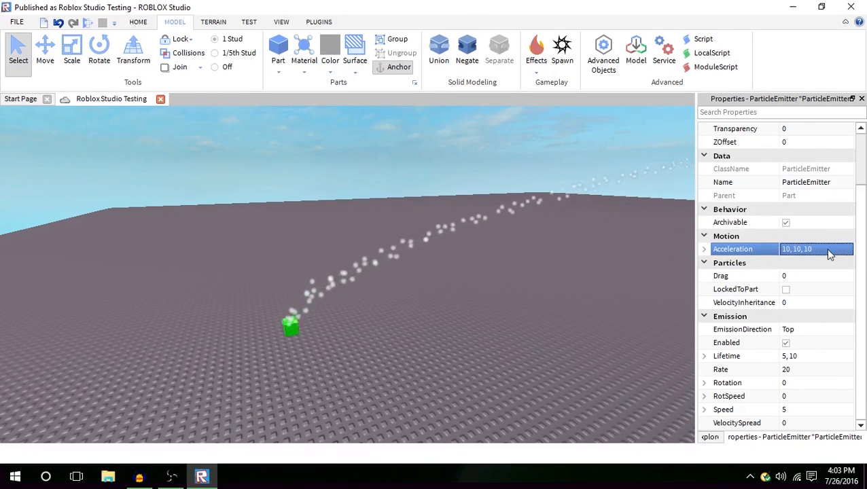
{"action": "right_click_drag", "start_coordinate": [524, 306], "coordinate": [524, 311]}
{"action": "left_click", "coordinate": [523, 311]}
{"action": "scroll", "coordinate": [524, 311], "scroll_direction": "up", "scroll_amount": 2}
Select the green part, return to the properties of its ParticleEmitter and try a Drag value of 12.
{"action": "left_click", "coordinate": [351, 381]}
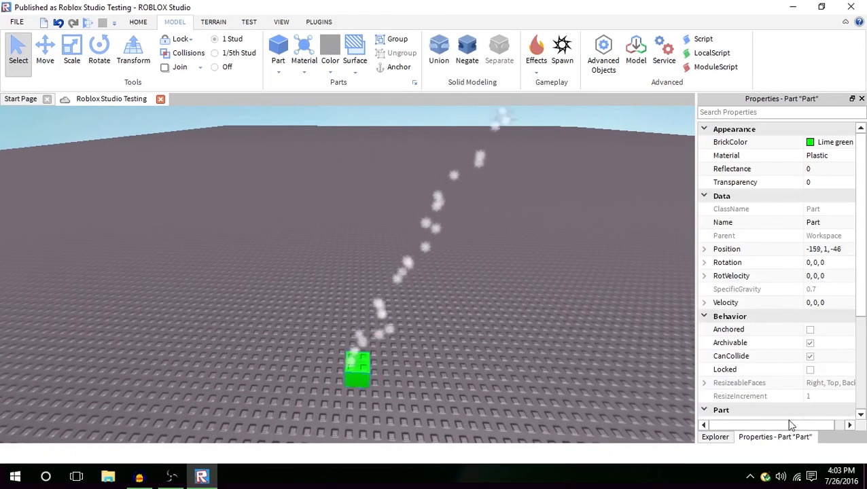
{"action": "scroll", "coordinate": [788, 383], "scroll_direction": "down", "scroll_amount": 4}
{"action": "left_click", "coordinate": [716, 437]}
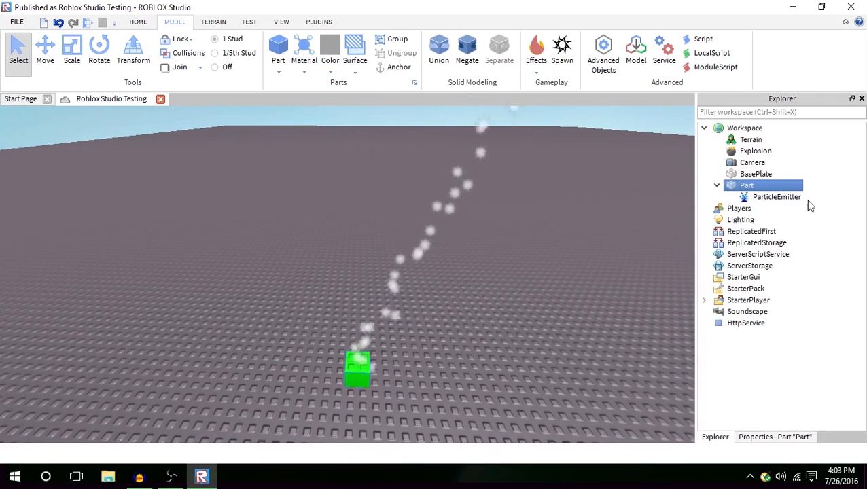
{"action": "left_click", "coordinate": [772, 199]}
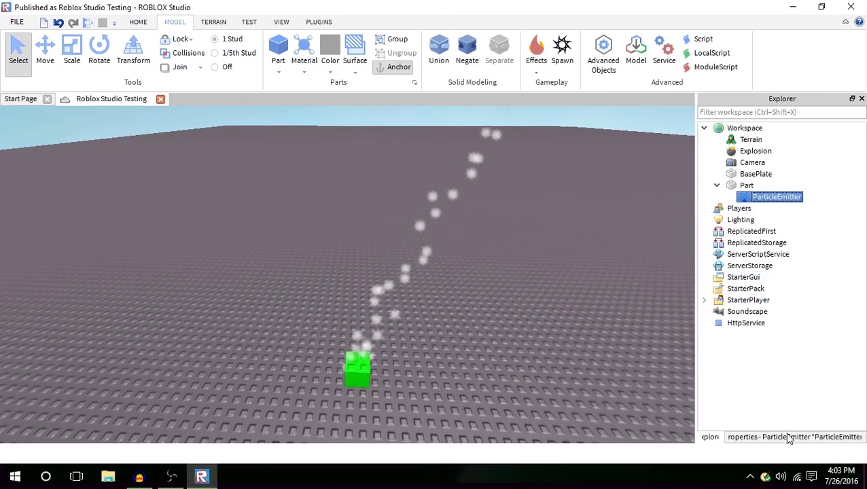
{"action": "left_click", "coordinate": [790, 439]}
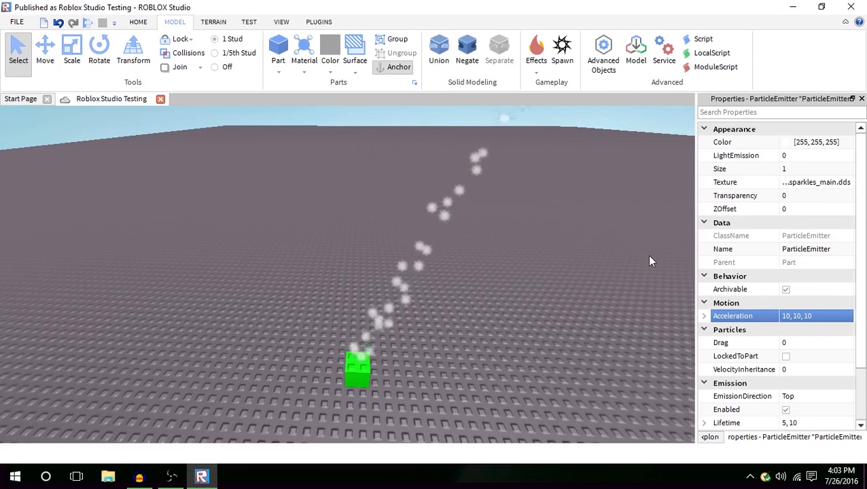
{"action": "left_click", "coordinate": [823, 343]}
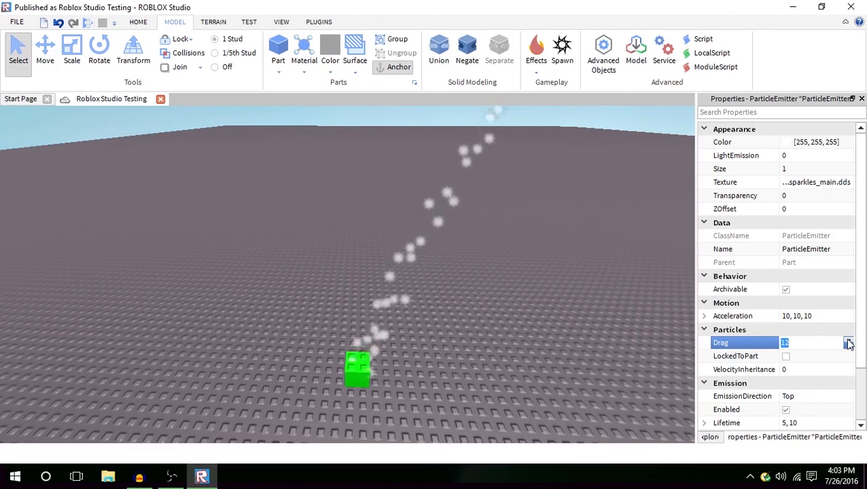
{"action": "left_click", "coordinate": [508, 368]}
Reselect the ParticleEmitter in the green part and return its Drag to 0.
{"action": "left_click", "coordinate": [715, 437]}
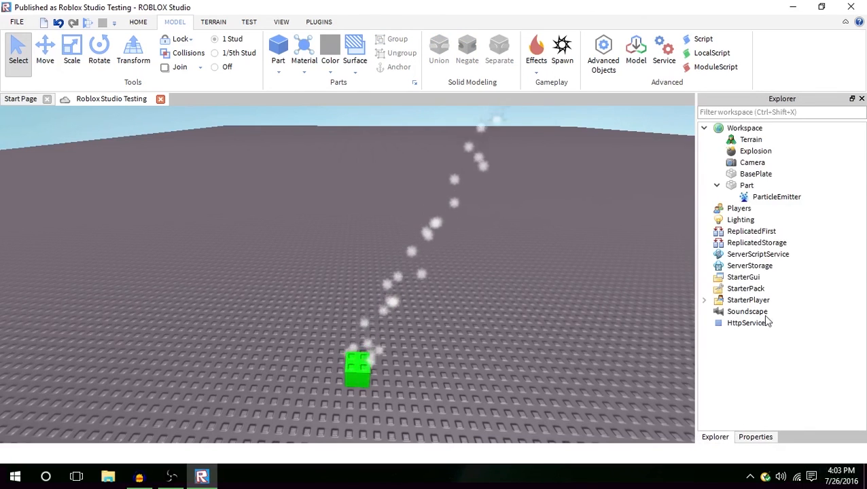
{"action": "left_click", "coordinate": [760, 208]}
{"action": "left_click", "coordinate": [768, 198]}
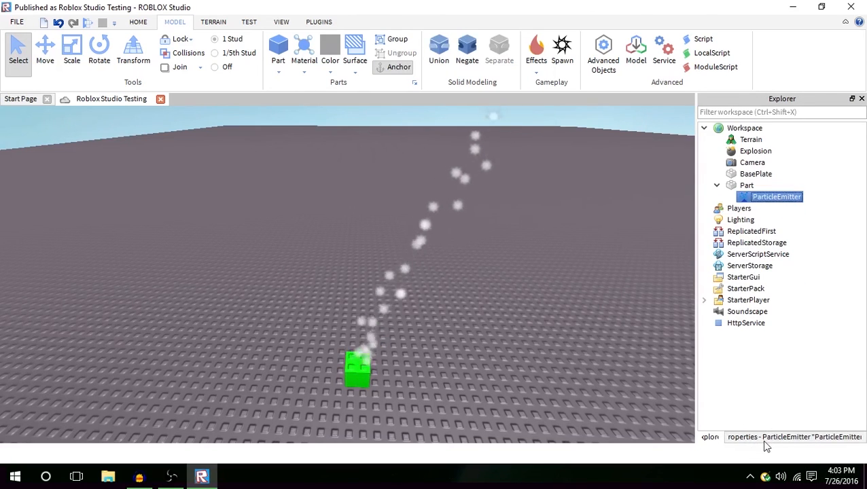
{"action": "left_click", "coordinate": [766, 438]}
{"action": "left_click", "coordinate": [784, 345]}
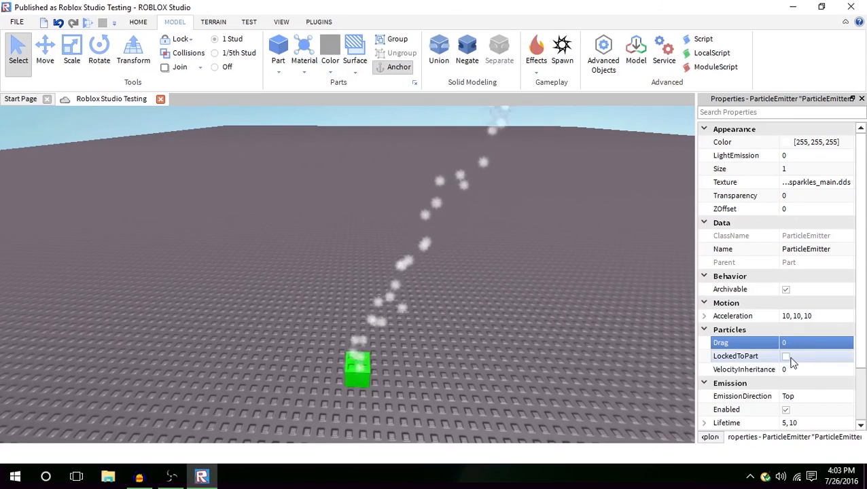
Toggle the ParticleEmitter's LockedToPart option on and back off, and review the EmissionDirection choices, keeping Top.
{"action": "left_click", "coordinate": [786, 358]}
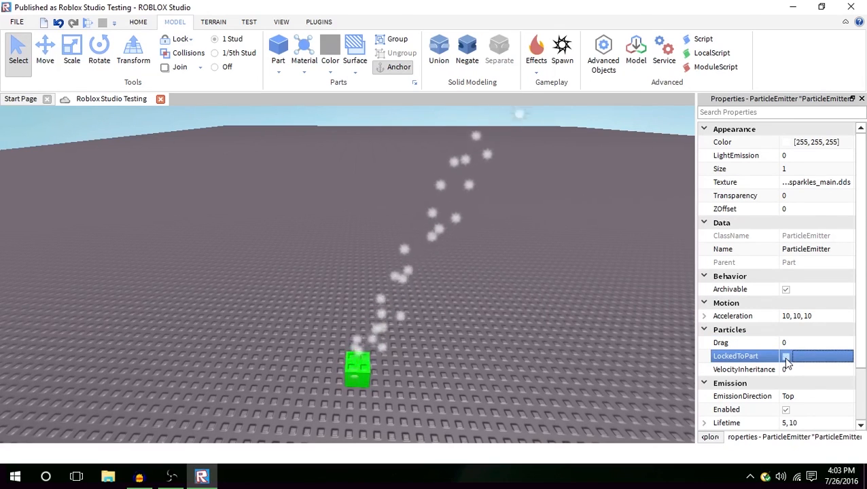
{"action": "left_click", "coordinate": [786, 357]}
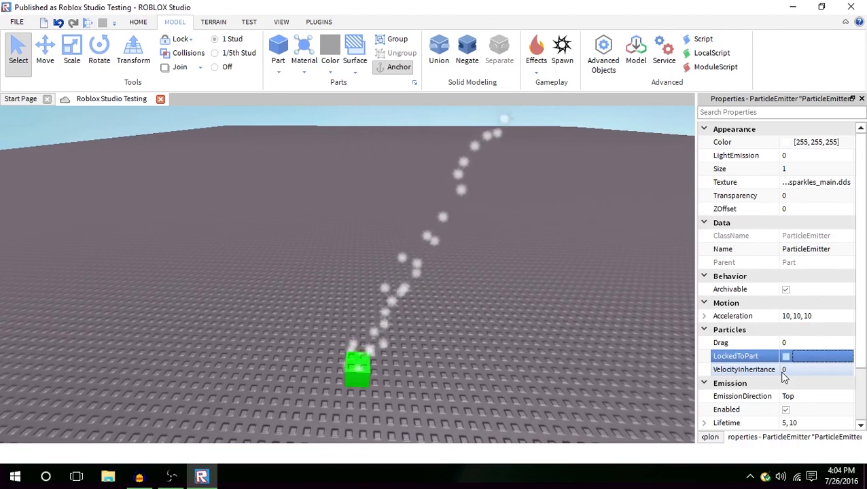
{"action": "scroll", "coordinate": [780, 377], "scroll_direction": "down", "scroll_amount": 2}
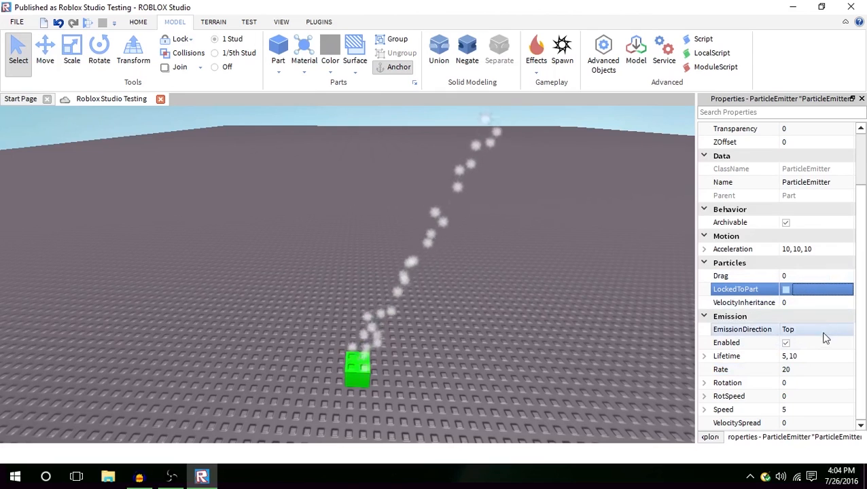
{"action": "left_click", "coordinate": [786, 331]}
{"action": "left_click", "coordinate": [788, 331]}
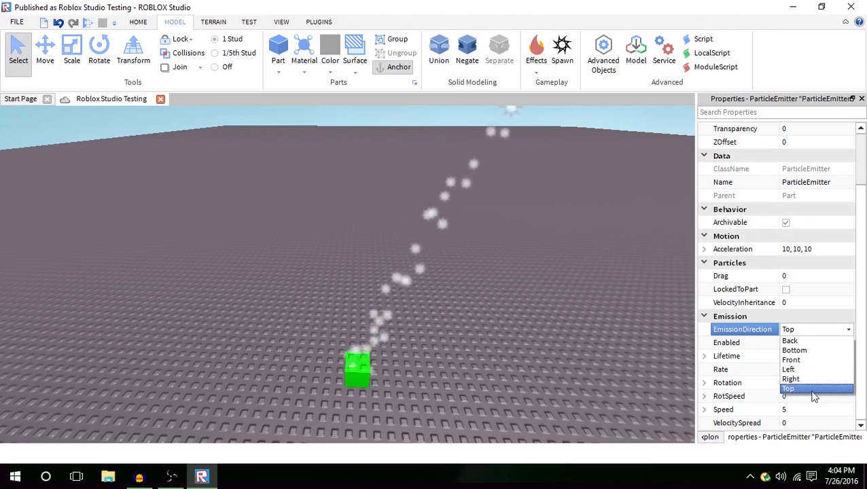
{"action": "left_click", "coordinate": [803, 329]}
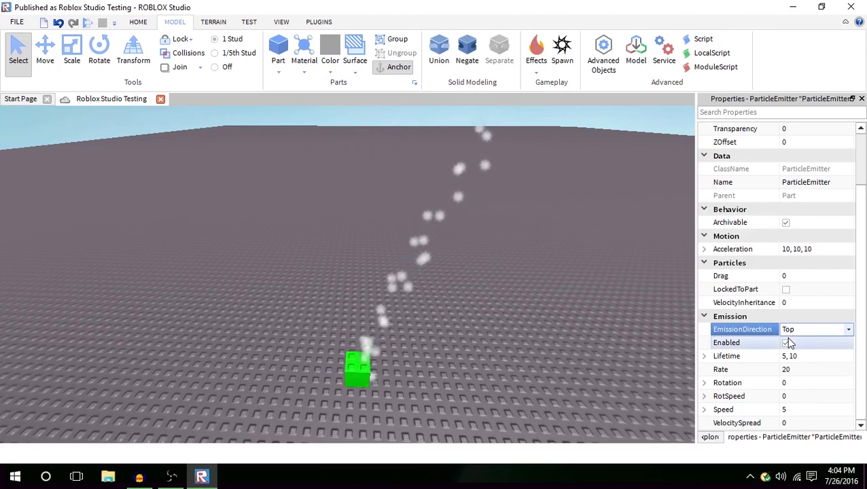
Set the ParticleEmitter's Lifetime to 1, 5 and look at how far the particles travel.
{"action": "double_click", "coordinate": [805, 359]}
{"action": "key", "text": "BackSpace"}
{"action": "key", "text": "BackSpace"}
{"action": "key", "text": "BackSpace"}
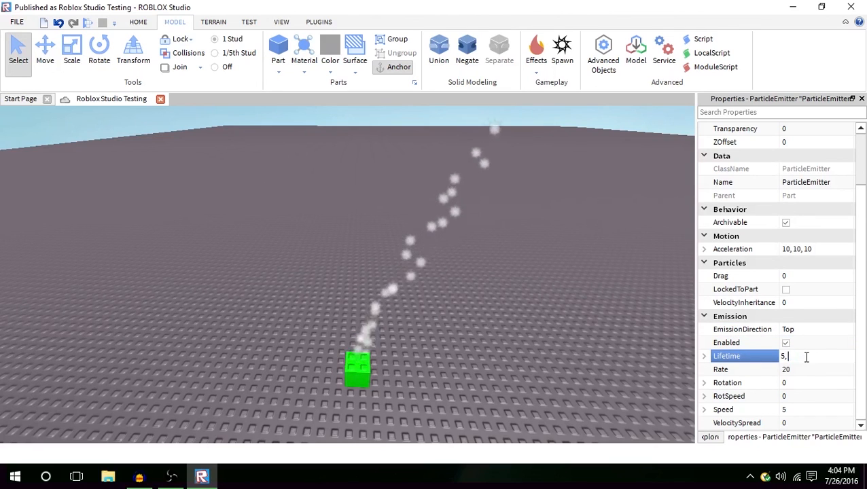
{"action": "key", "text": "BackSpace"}
{"action": "type", "text": "1, 5"}
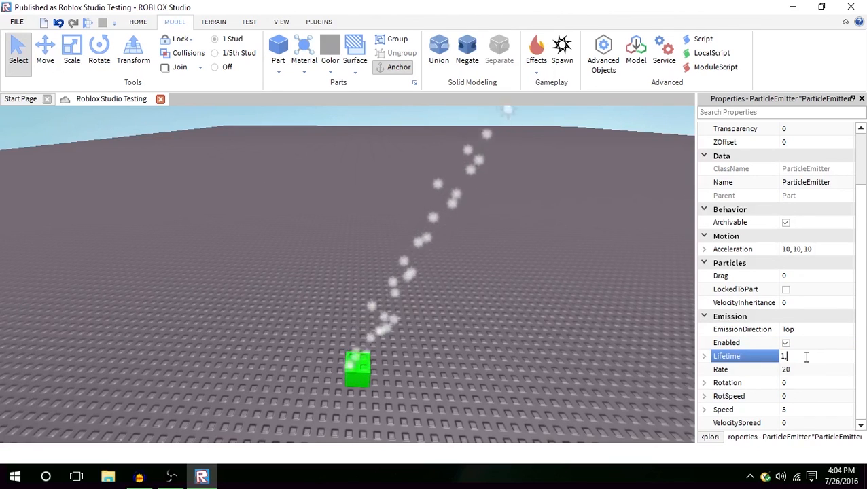
{"action": "key", "text": "Return"}
{"action": "right_click_drag", "start_coordinate": [410, 266], "coordinate": [410, 271]}
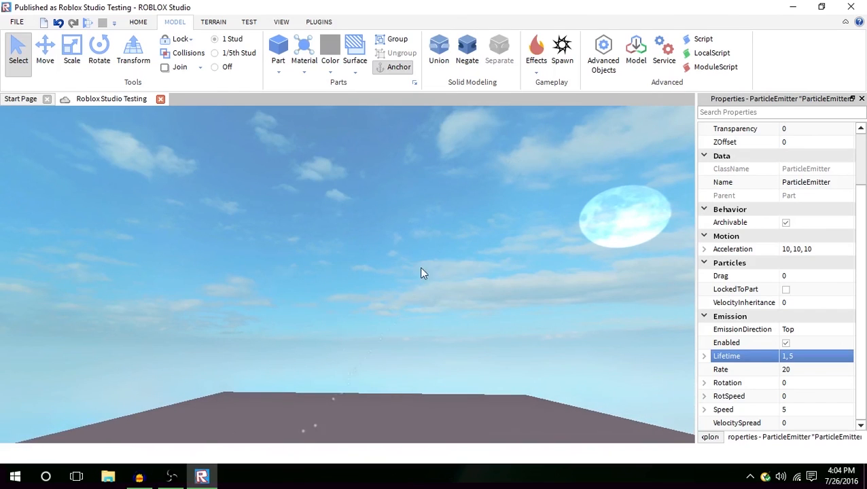
{"action": "right_click_drag", "start_coordinate": [476, 218], "coordinate": [575, 114]}
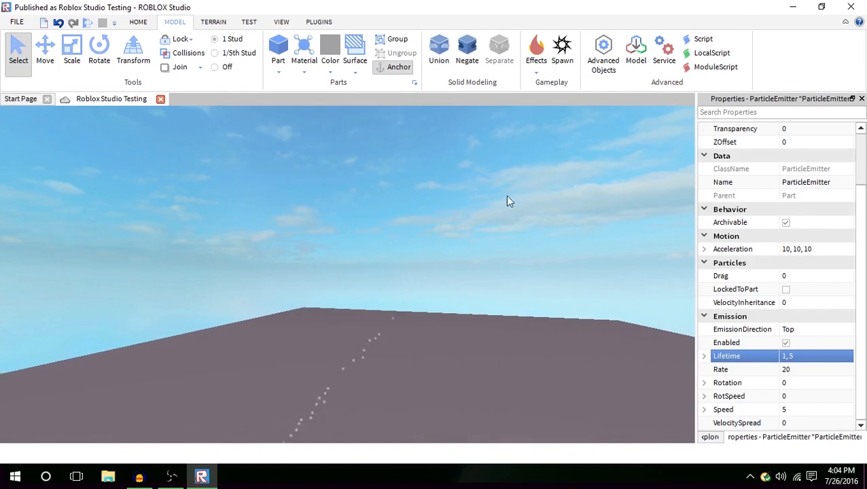
{"action": "right_click_drag", "start_coordinate": [487, 294], "coordinate": [487, 294]}
Set the ParticleEmitter's Lifetime to 1, 2 and look at the particle trail above the green part.
{"action": "left_click", "coordinate": [807, 360]}
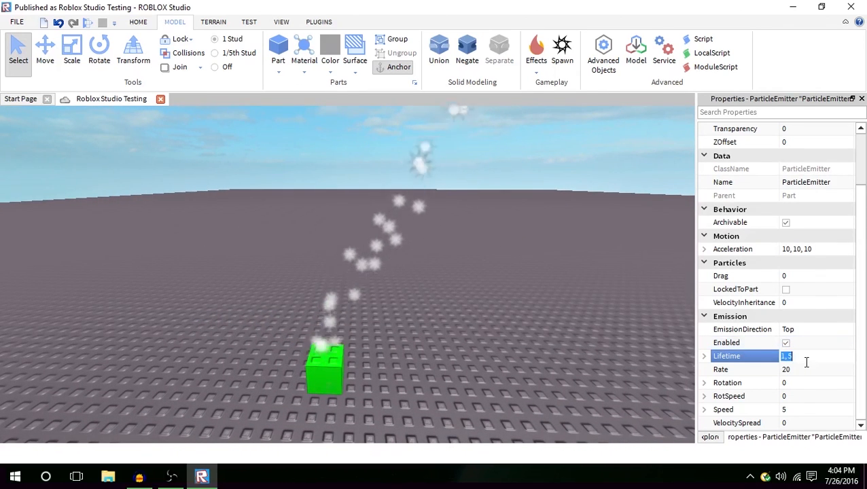
{"action": "type", "text": "1.2"}
{"action": "key", "text": "Return"}
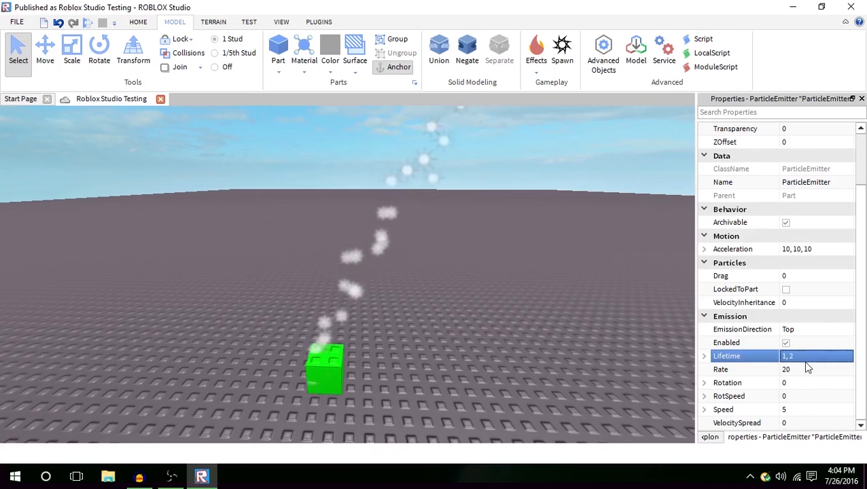
{"action": "key", "text": "Down"}
{"action": "key", "text": "Down"}
{"action": "key", "text": "Down"}
{"action": "key", "text": "Down"}
{"action": "right_click_drag", "start_coordinate": [657, 356], "coordinate": [643, 336]}
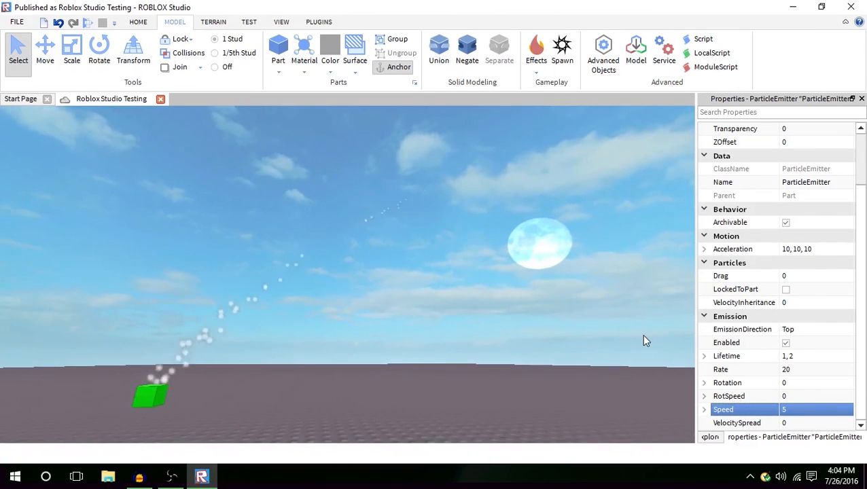
{"action": "right_click_drag", "start_coordinate": [576, 379], "coordinate": [425, 319]}
{"action": "key", "text": "w"}
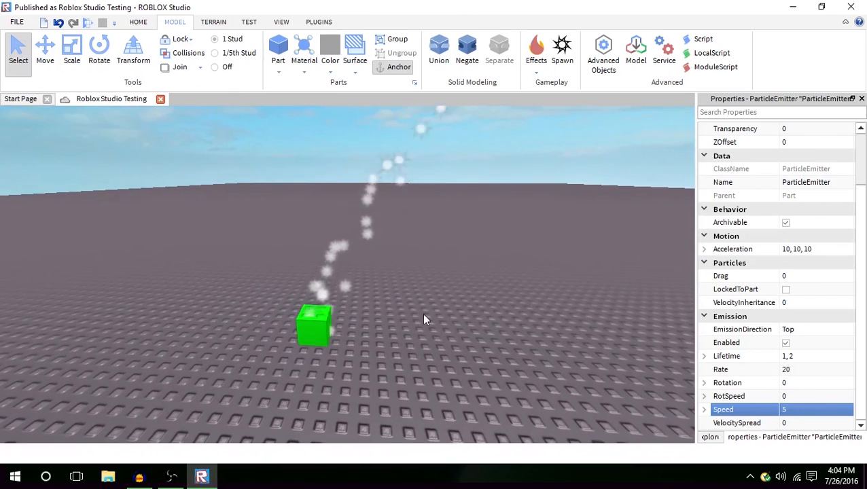
Set the ParticleEmitter's Rate to 1000 and view the particle stream.
{"action": "left_click", "coordinate": [813, 371]}
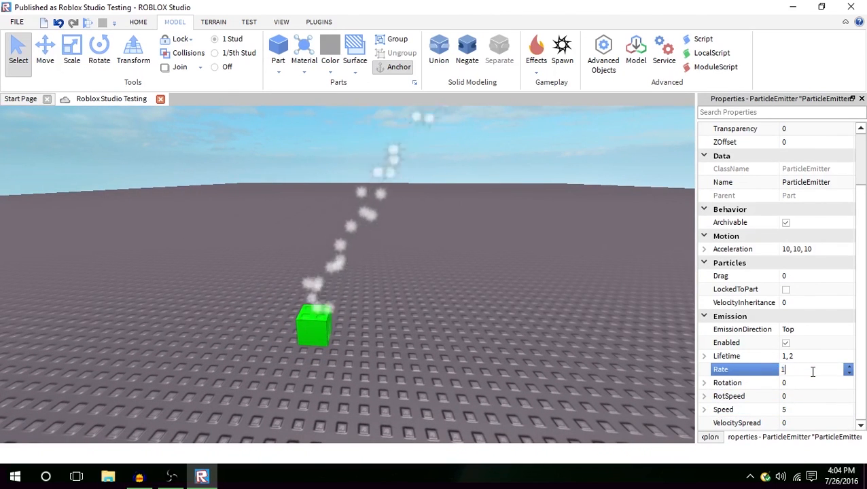
{"action": "key", "text": "Return"}
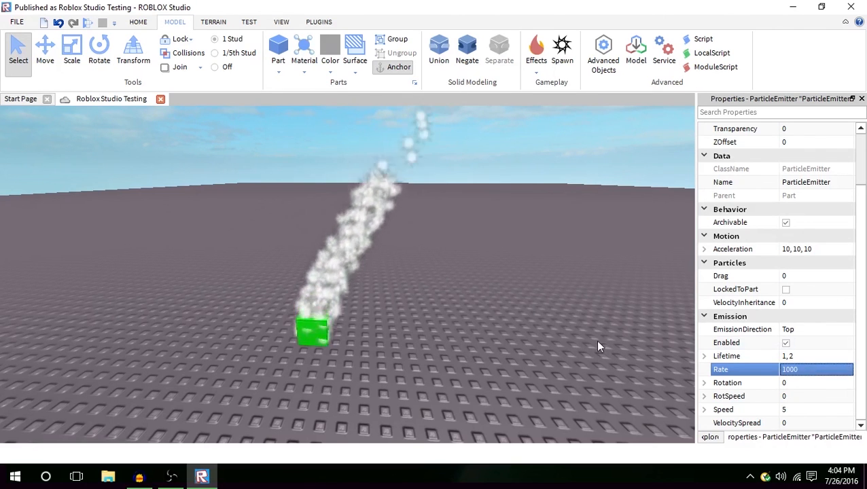
{"action": "right_click_drag", "start_coordinate": [426, 301], "coordinate": [427, 292]}
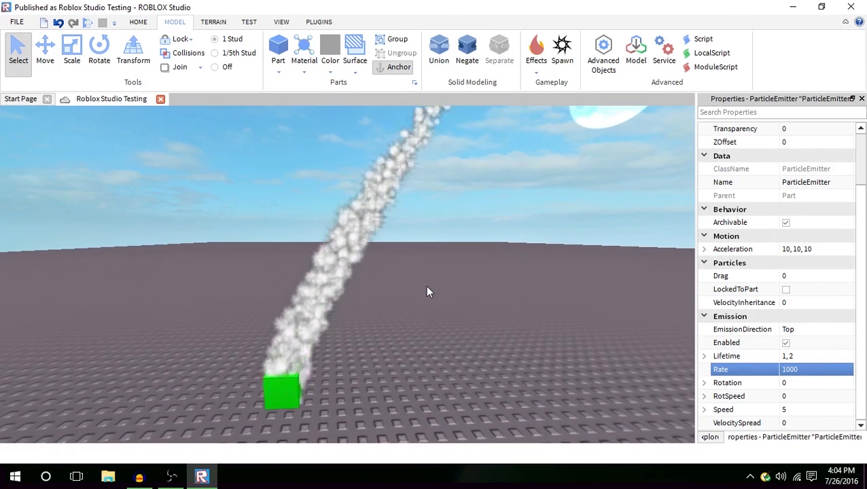
Set the ParticleEmitter's Rate to 5 and view the particles leaving the green part.
{"action": "left_click", "coordinate": [835, 371]}
{"action": "type", "text": "5"}
{"action": "key", "text": "Return"}
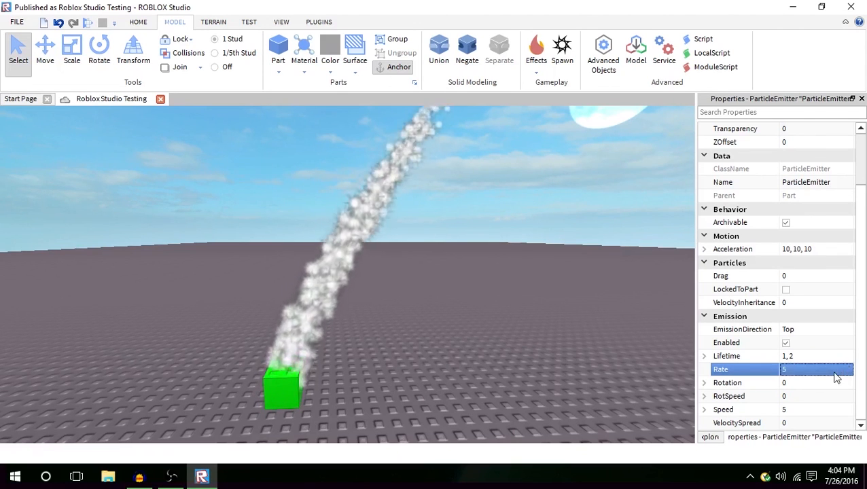
{"action": "right_click_drag", "start_coordinate": [456, 306], "coordinate": [510, 349]}
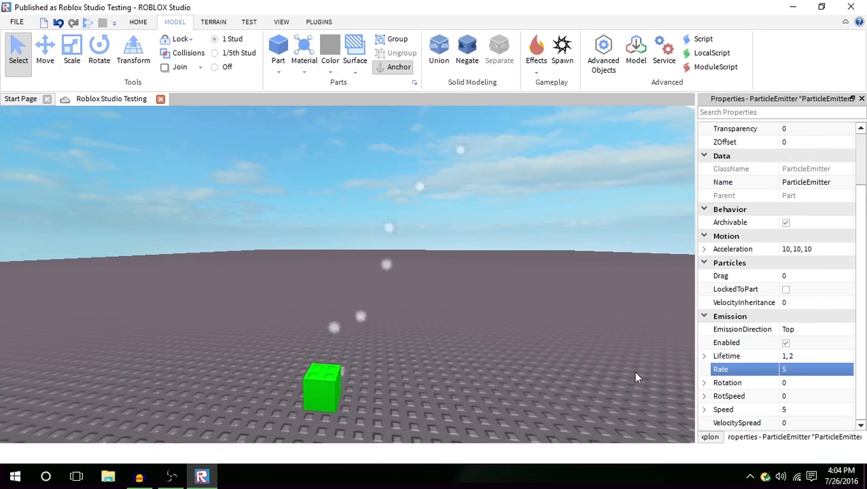
Set the ParticleEmitter's Rotation to 51000 and view the particles rising from the green part.
{"action": "left_click", "coordinate": [809, 388]}
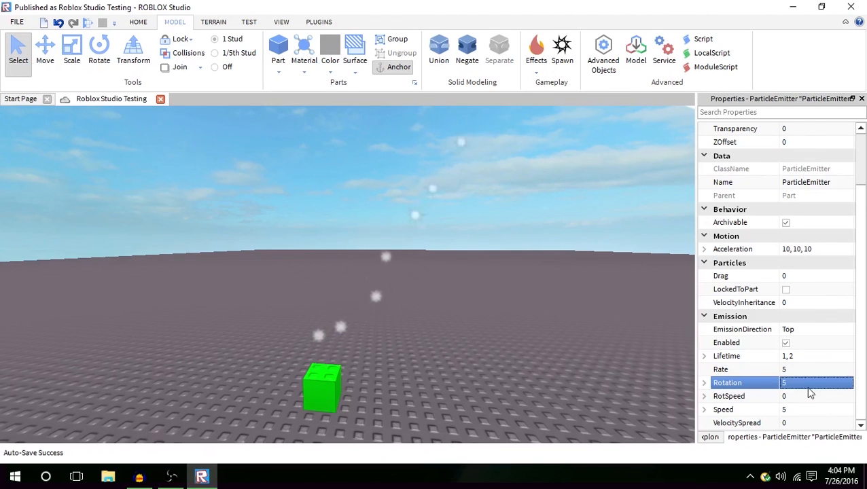
{"action": "right_click_drag", "start_coordinate": [419, 343], "coordinate": [419, 343]}
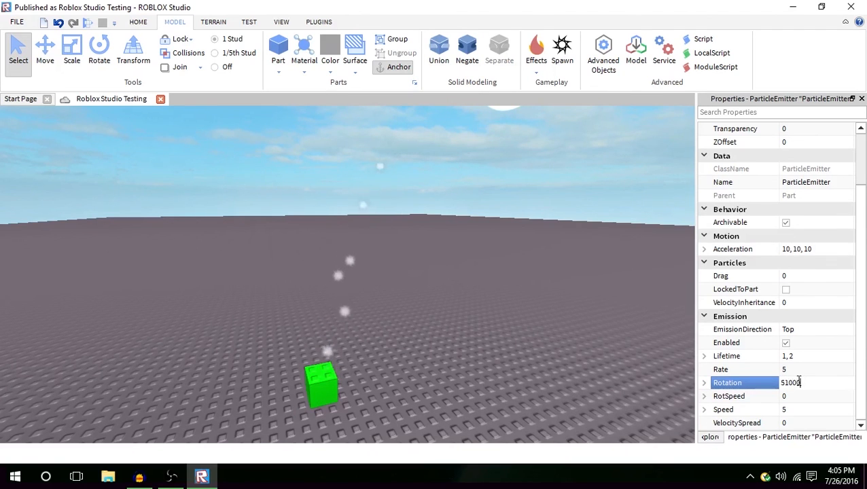
{"action": "right_click_drag", "start_coordinate": [548, 371], "coordinate": [548, 371]}
{"action": "scroll", "coordinate": [567, 376], "scroll_direction": "up", "scroll_amount": 1}
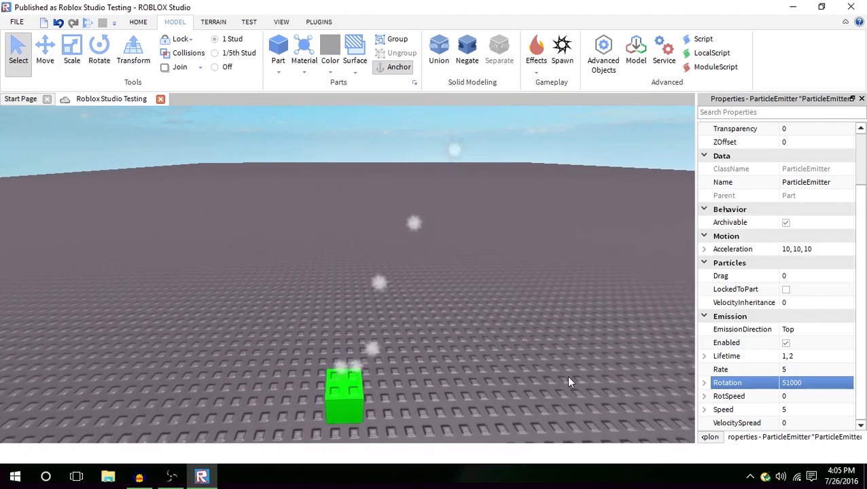
{"action": "scroll", "coordinate": [568, 378], "scroll_direction": "up", "scroll_amount": 1}
Set the ParticleEmitter's Acceleration to 5, 5, 5 and view the particles up close.
{"action": "scroll", "coordinate": [819, 252], "scroll_direction": "up", "scroll_amount": 3}
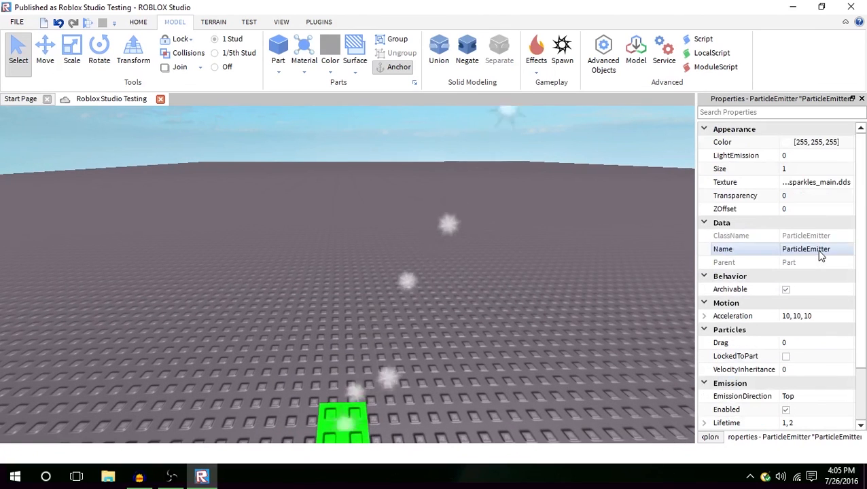
{"action": "double_click", "coordinate": [825, 316]}
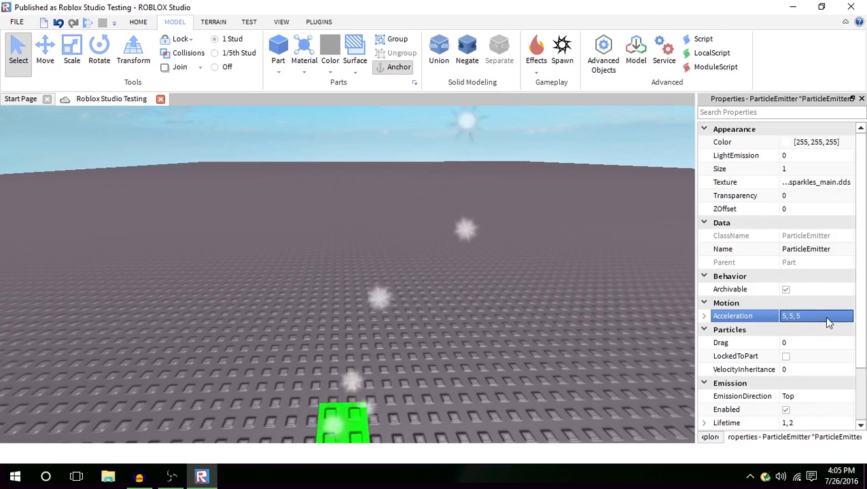
{"action": "scroll", "coordinate": [503, 299], "scroll_direction": "up", "scroll_amount": 3}
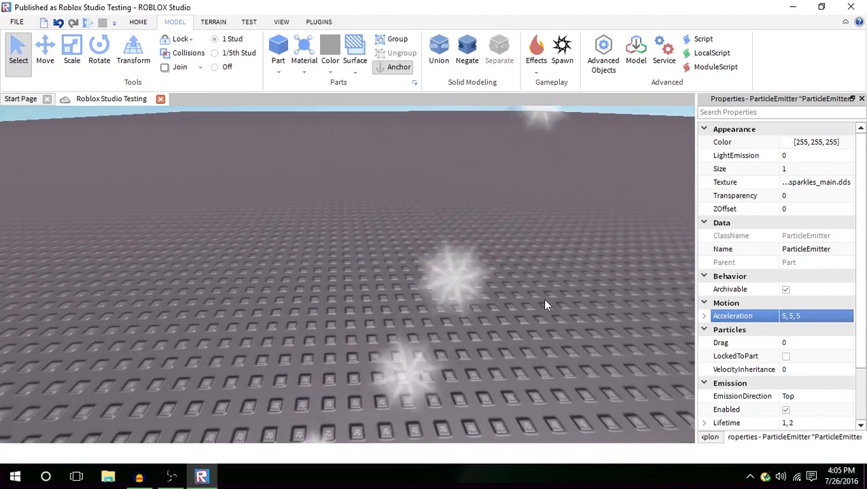
{"action": "scroll", "coordinate": [546, 305], "scroll_direction": "down", "scroll_amount": 3}
Set the ParticleEmitter's Acceleration to 1, 1, 1 and view the particles up close.
{"action": "left_click", "coordinate": [828, 317]}
{"action": "type", "text": "5, 5,"}
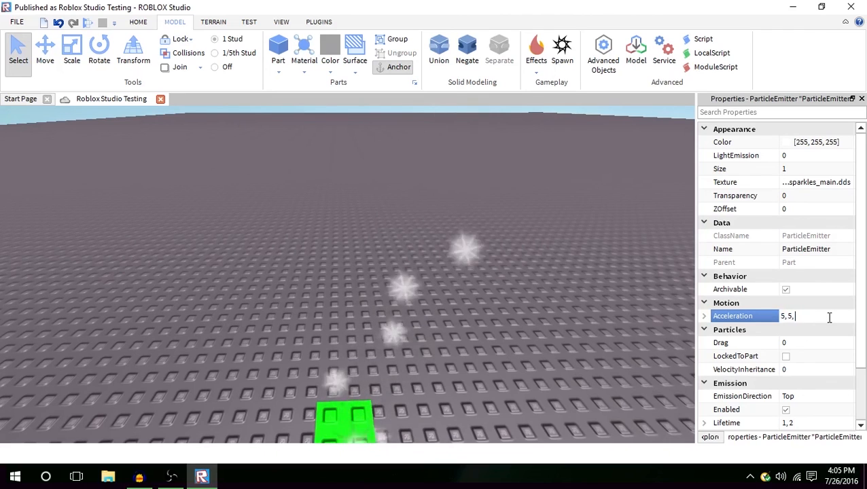
{"action": "key", "text": "BackSpace"}
{"action": "key", "text": "BackSpace"}
{"action": "key", "text": "BackSpace"}
{"action": "key", "text": "BackSpace"}
{"action": "key", "text": "BackSpace"}
{"action": "key", "text": "BackSpace"}
{"action": "type", "text": "1,1,1"}
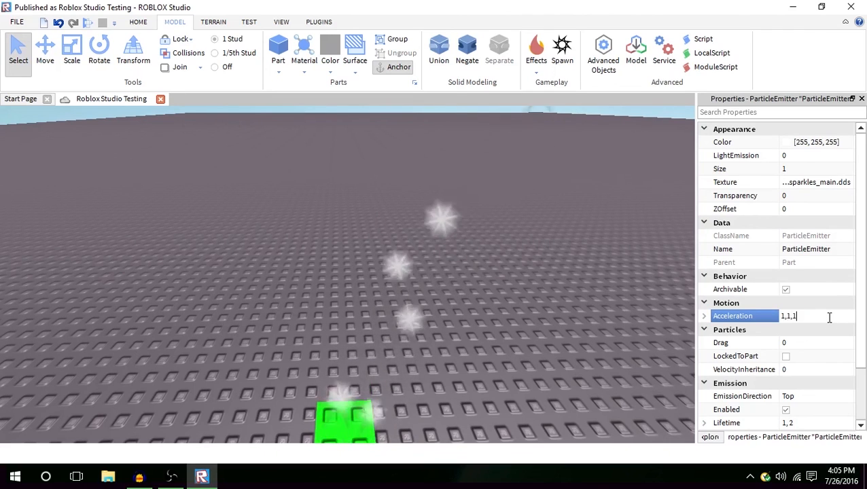
{"action": "key", "text": "Return"}
{"action": "scroll", "coordinate": [437, 392], "scroll_direction": "up", "scroll_amount": 3}
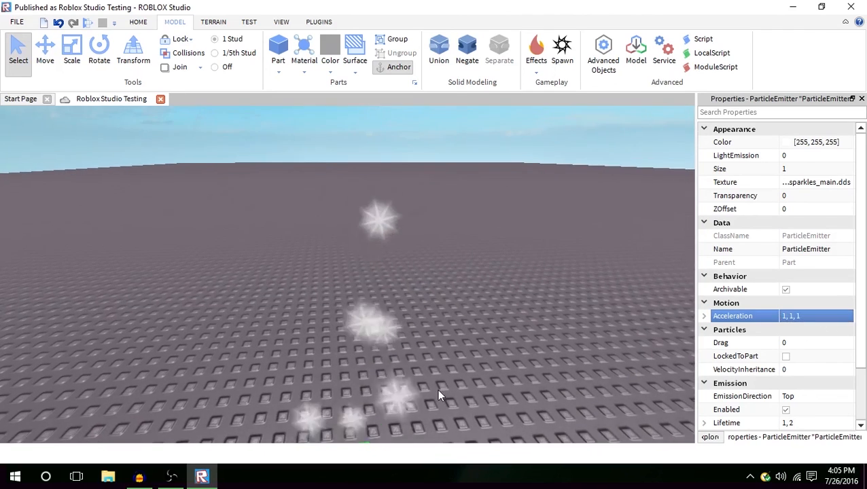
{"action": "scroll", "coordinate": [439, 395], "scroll_direction": "down", "scroll_amount": 3}
Set the ParticleEmitter's RotSpeed to 5.
{"action": "scroll", "coordinate": [782, 381], "scroll_direction": "down", "scroll_amount": 2}
{"action": "left_click", "coordinate": [834, 385]}
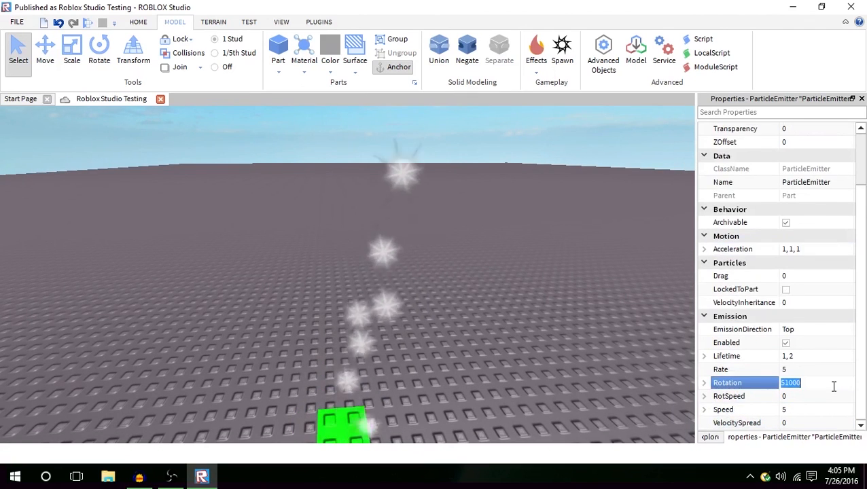
{"action": "left_click", "coordinate": [797, 397]}
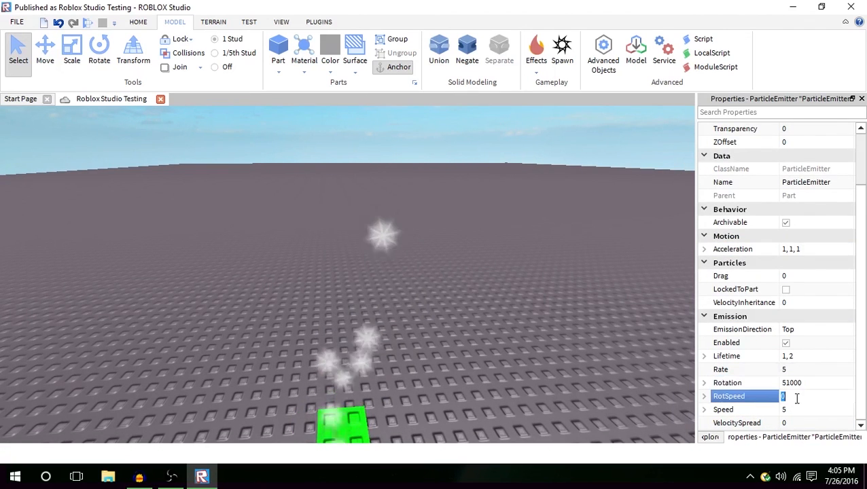
{"action": "type", "text": "5"}
{"action": "key", "text": "Return"}
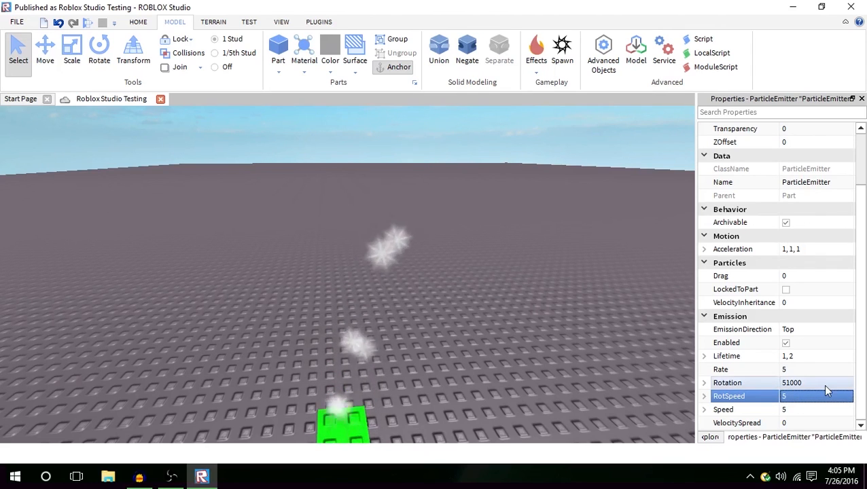
Set the ParticleEmitter's VelocitySpread to 100 and view the particles around the green part from several angles.
{"action": "left_click", "coordinate": [791, 424]}
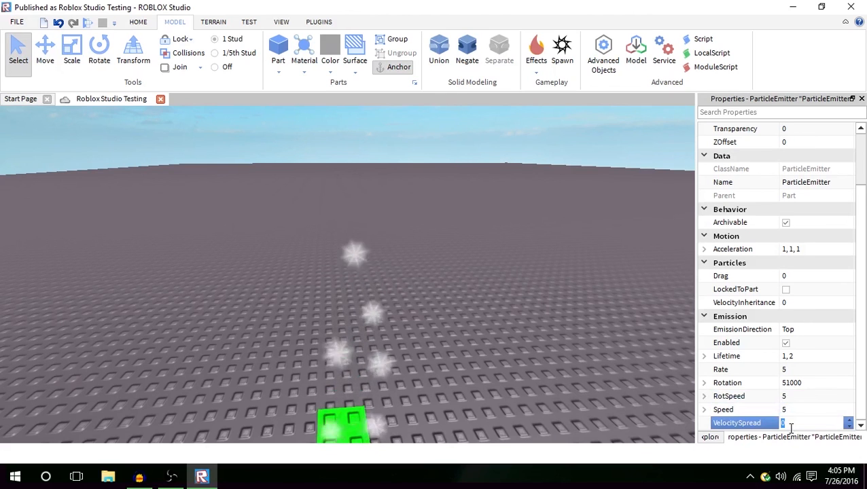
{"action": "type", "text": "100"}
{"action": "key", "text": "Return"}
{"action": "left_click", "coordinate": [747, 410]}
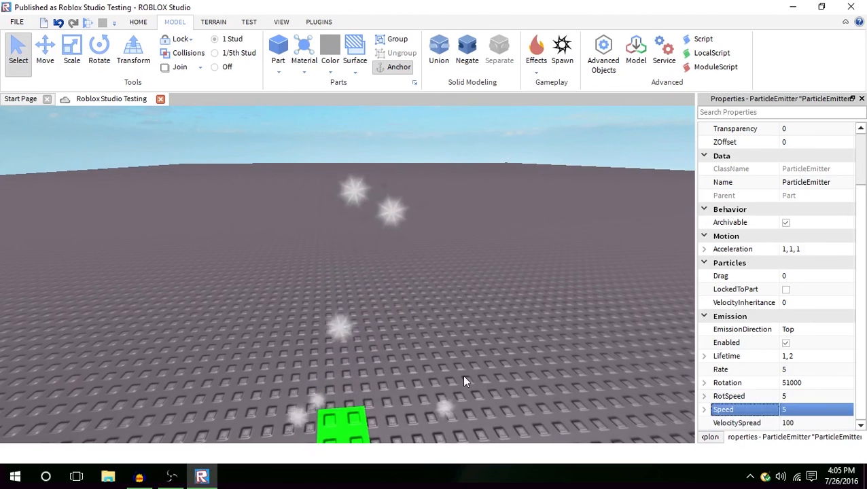
{"action": "right_click_drag", "start_coordinate": [463, 375], "coordinate": [482, 350]}
{"action": "scroll", "coordinate": [483, 351], "scroll_direction": "down", "scroll_amount": 5}
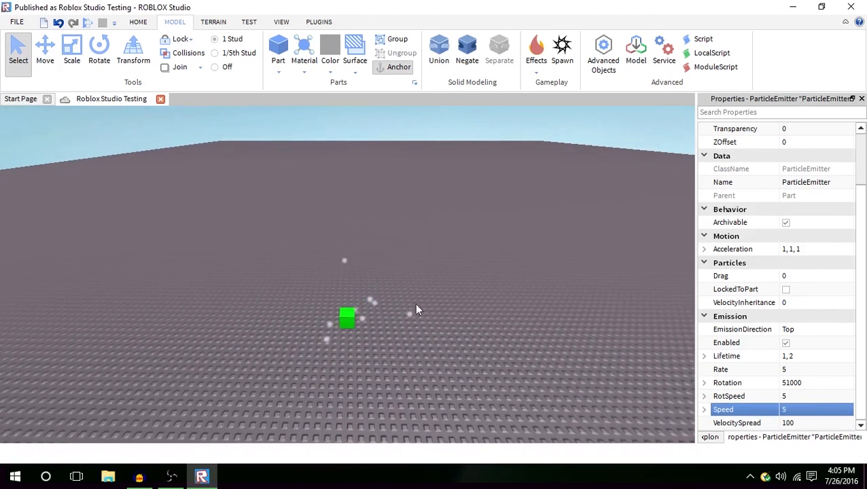
{"action": "scroll", "coordinate": [399, 299], "scroll_direction": "up", "scroll_amount": 5}
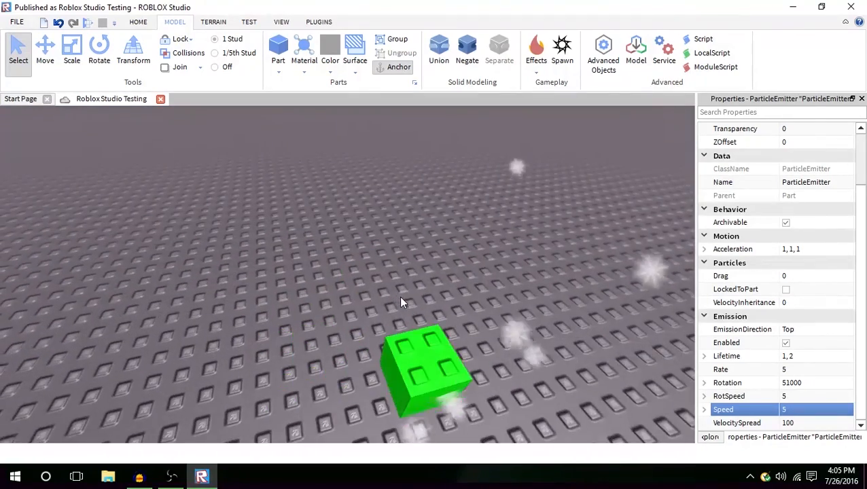
{"action": "scroll", "coordinate": [401, 302], "scroll_direction": "down", "scroll_amount": 5}
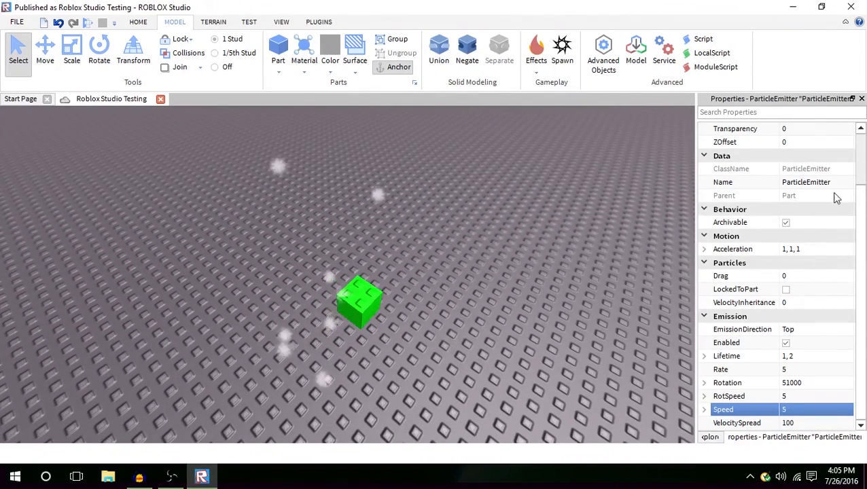
Look at the ParticleEmitter's Texture URL and the dialog for adding an image, keeping the existing sparkles texture.
{"action": "scroll", "coordinate": [836, 198], "scroll_direction": "up", "scroll_amount": 2}
{"action": "left_click", "coordinate": [823, 183]}
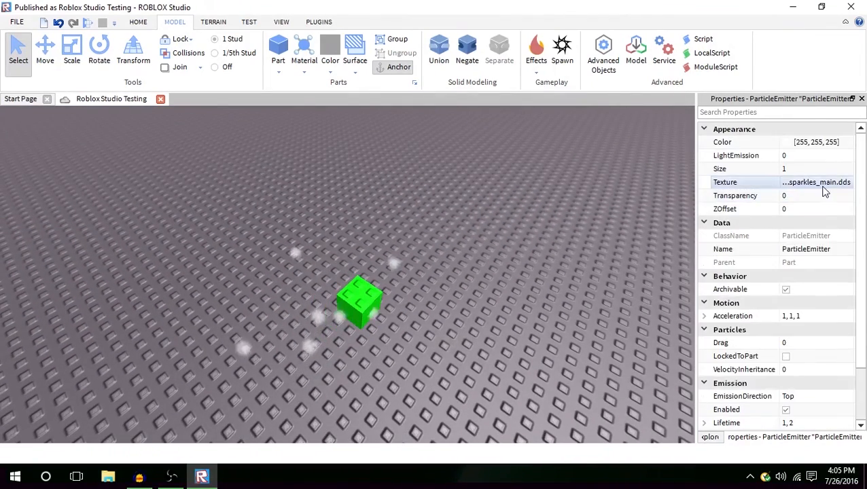
{"action": "left_click", "coordinate": [822, 184]}
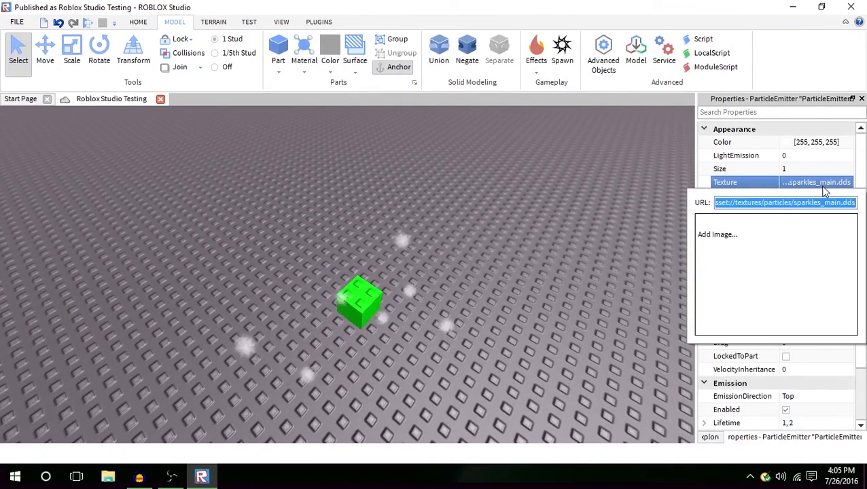
{"action": "left_click", "coordinate": [743, 239]}
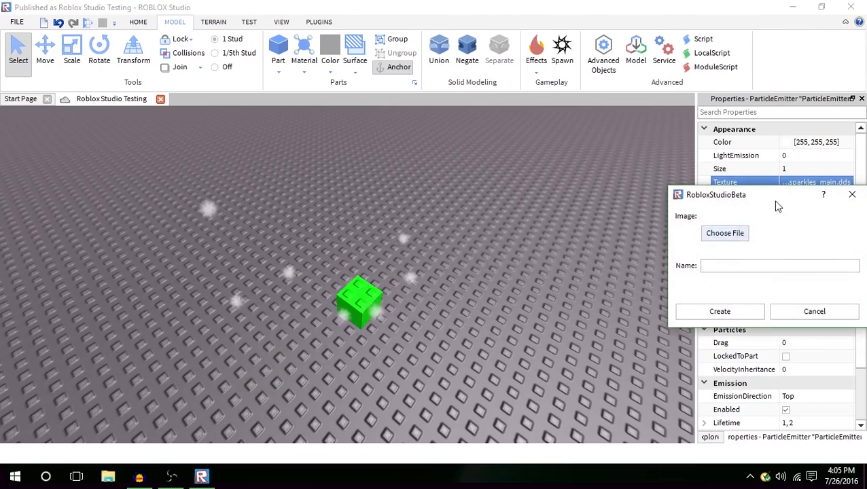
{"action": "left_click", "coordinate": [815, 314]}
{"action": "left_click", "coordinate": [824, 183]}
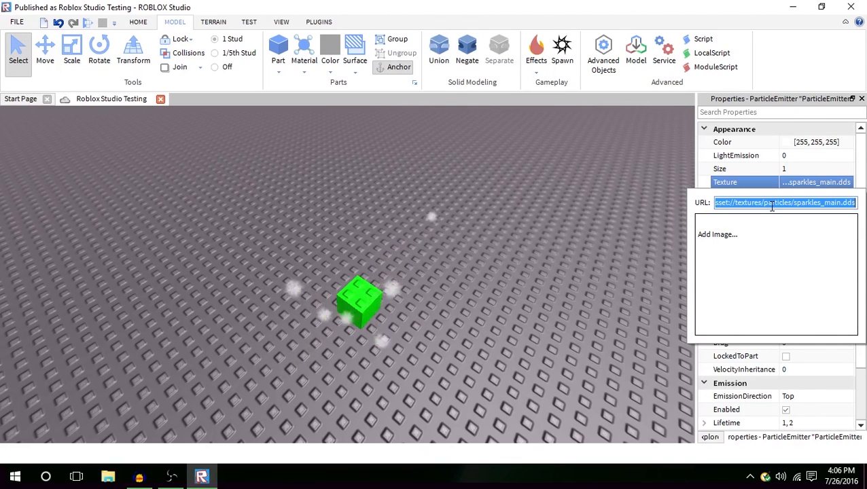
{"action": "left_click", "coordinate": [537, 290]}
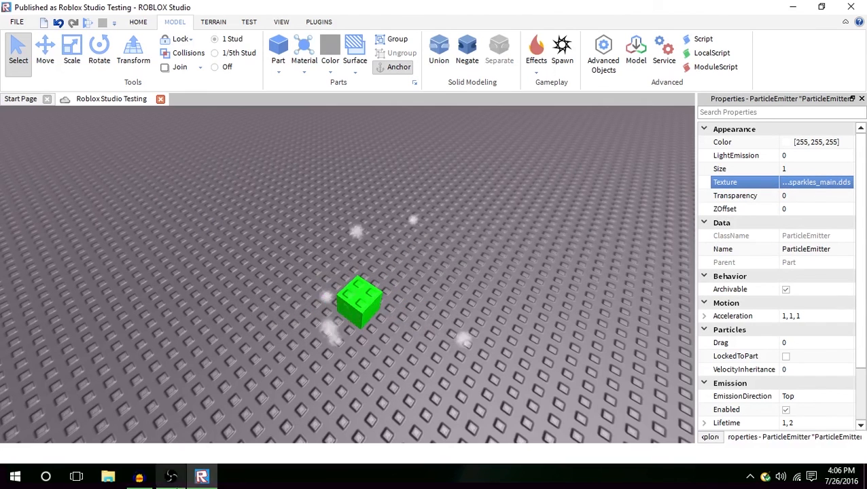
{"action": "mouse_move", "coordinate": [202, 476]}
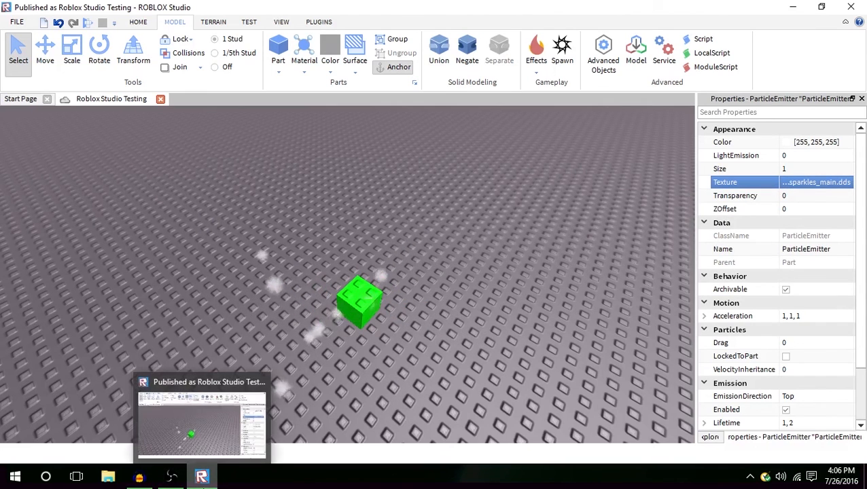
{"action": "left_click", "coordinate": [171, 478]}
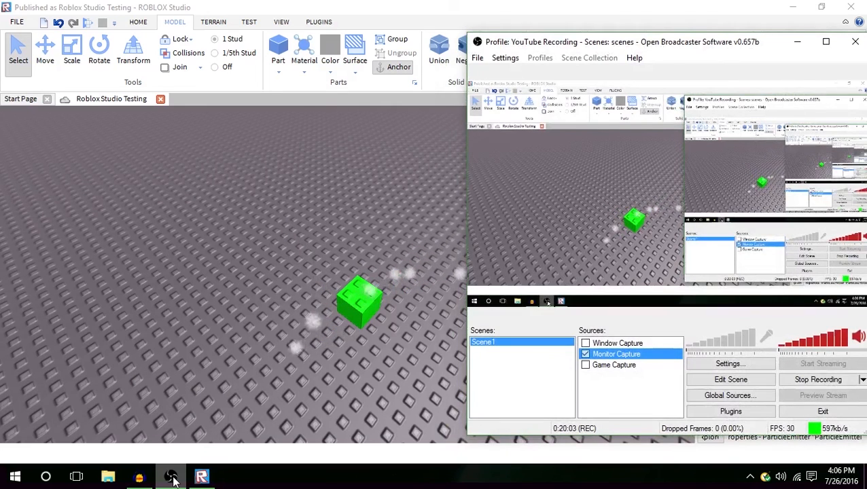
{"action": "left_click", "coordinate": [171, 477]}
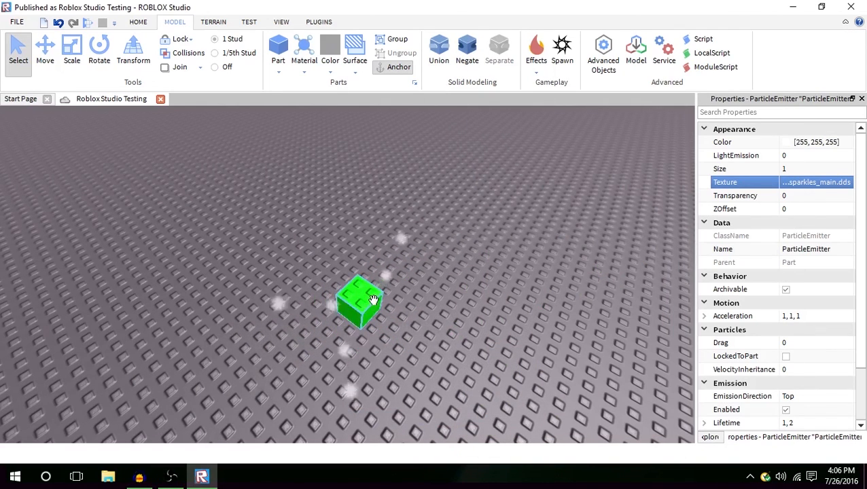
Select the green part and insert a ForceField object into it.
{"action": "right_click", "coordinate": [405, 292]}
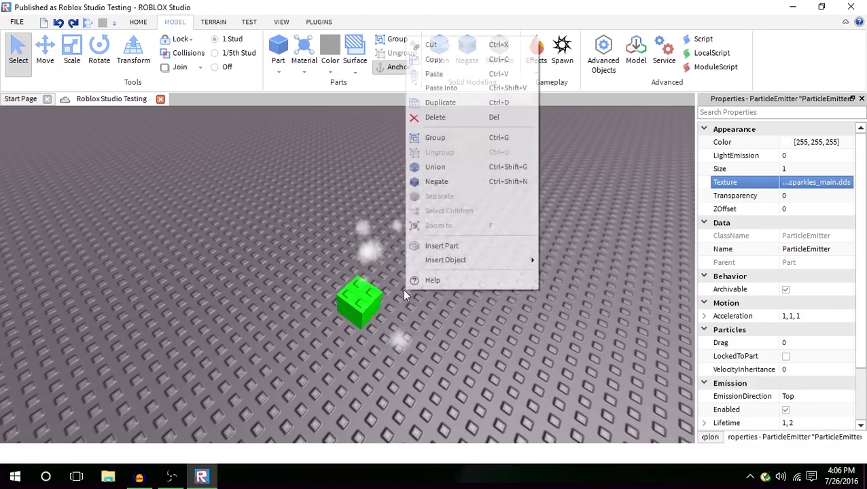
{"action": "left_click", "coordinate": [399, 292]}
{"action": "left_click", "coordinate": [363, 295]}
{"action": "right_click_drag", "start_coordinate": [411, 312], "coordinate": [417, 304]}
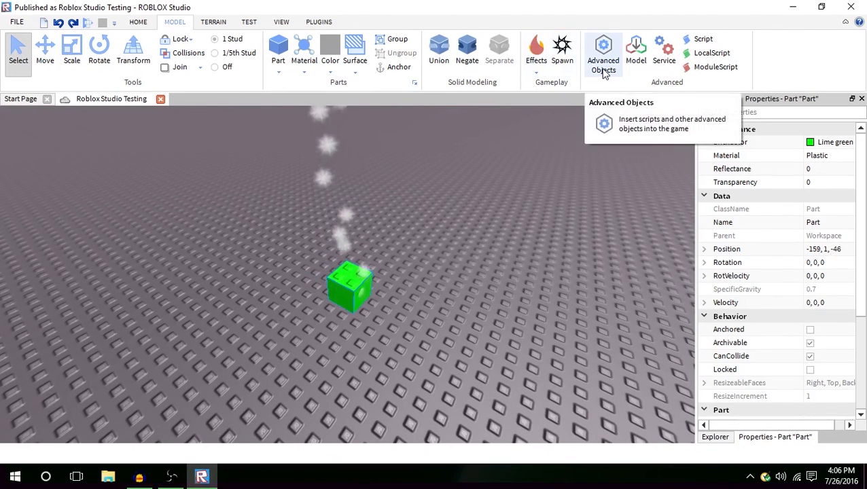
{"action": "right_click", "coordinate": [362, 270]}
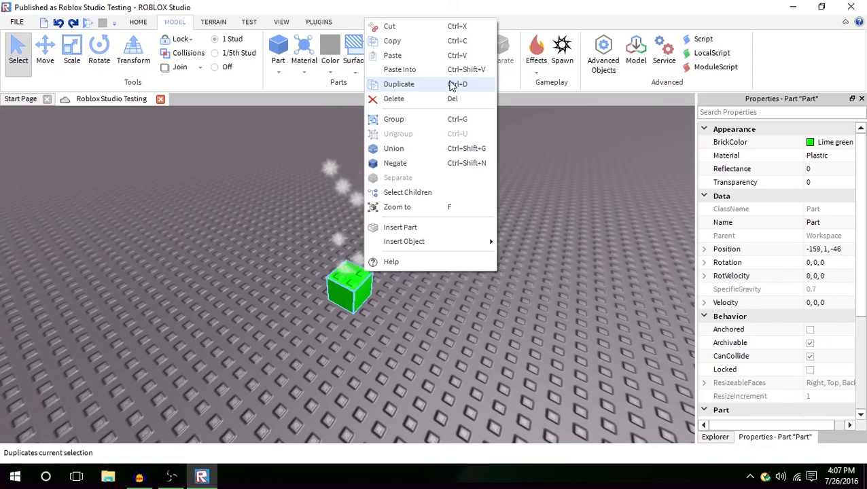
{"action": "mouse_move", "coordinate": [413, 243]}
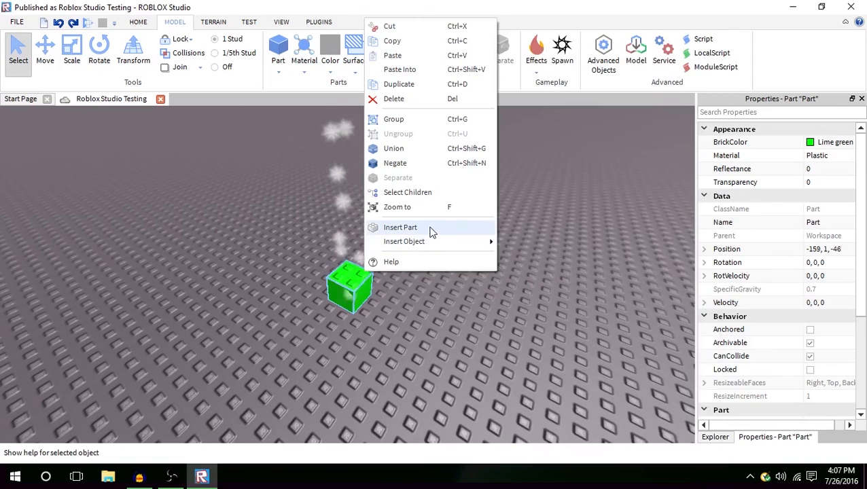
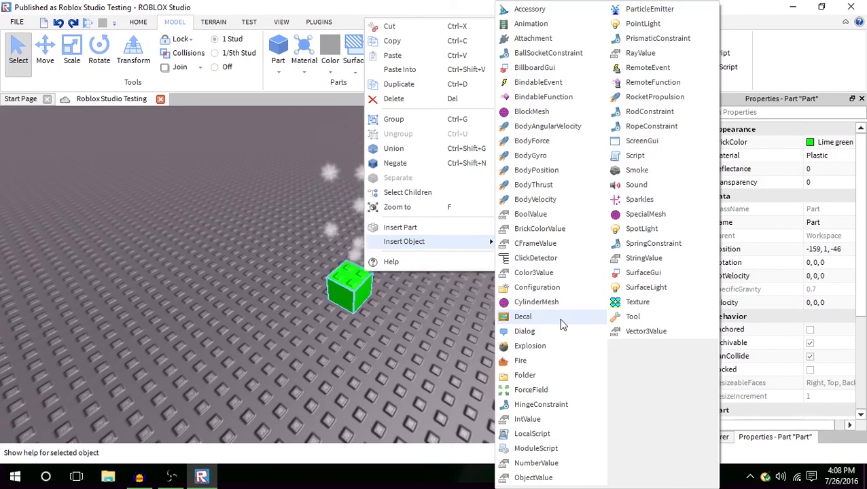
{"action": "left_click", "coordinate": [541, 388]}
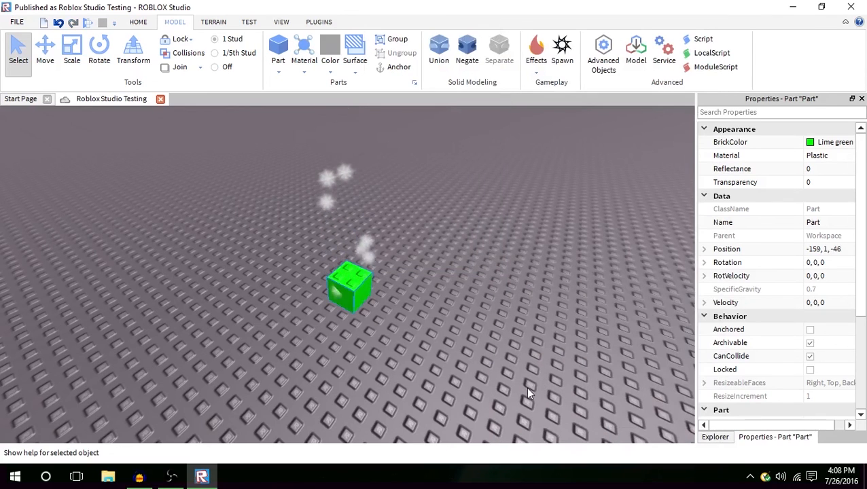
Select the ForceField under the green part and view its properties.
{"action": "left_click", "coordinate": [717, 438]}
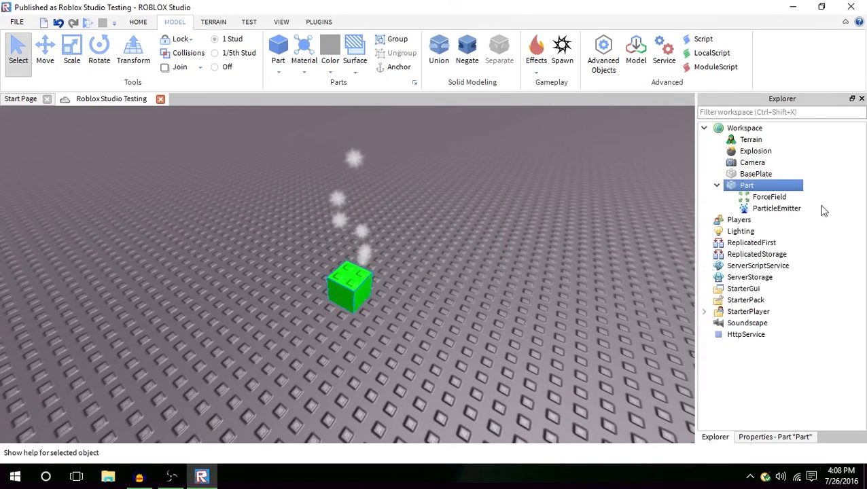
{"action": "left_click", "coordinate": [775, 208]}
{"action": "left_click", "coordinate": [769, 197]}
{"action": "left_click", "coordinate": [797, 437]}
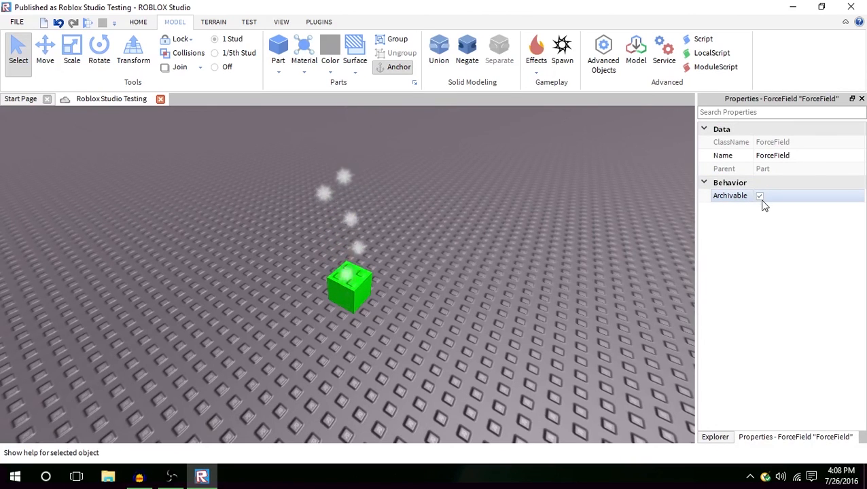
Play-test the place, move the character around while viewing the force field from near and far, and stop the test.
{"action": "left_click", "coordinate": [91, 22]}
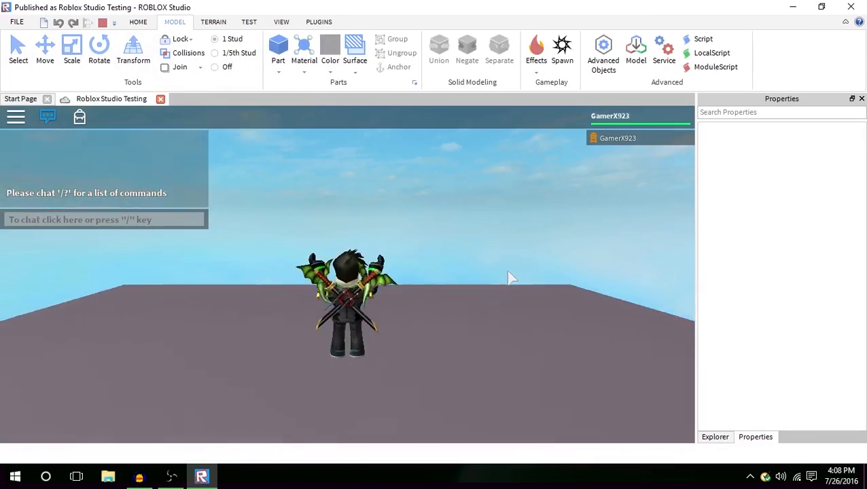
{"action": "right_click_drag", "start_coordinate": [410, 273], "coordinate": [423, 265]}
{"action": "scroll", "coordinate": [411, 272], "scroll_direction": "down", "scroll_amount": 4}
{"action": "scroll", "coordinate": [409, 274], "scroll_direction": "up", "scroll_amount": 4}
{"action": "scroll", "coordinate": [409, 274], "scroll_direction": "down", "scroll_amount": 4}
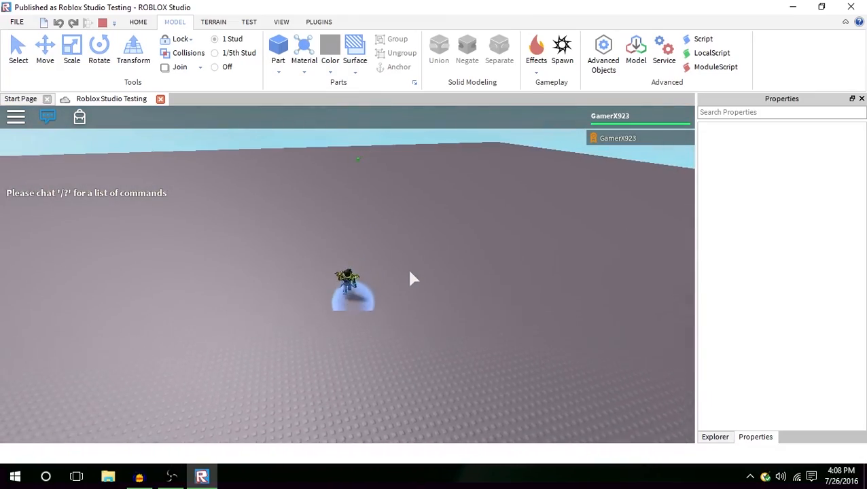
{"action": "scroll", "coordinate": [423, 265], "scroll_direction": "up", "scroll_amount": 4}
{"action": "scroll", "coordinate": [422, 262], "scroll_direction": "up", "scroll_amount": 3}
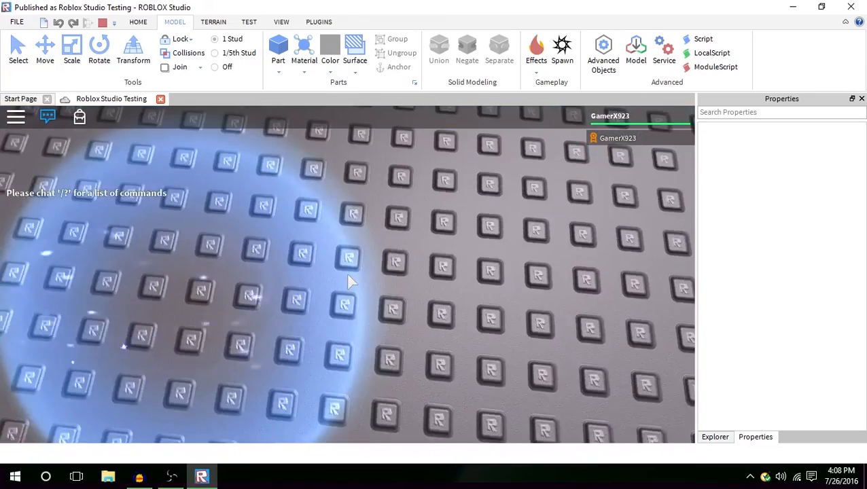
{"action": "scroll", "coordinate": [348, 281], "scroll_direction": "down", "scroll_amount": 4}
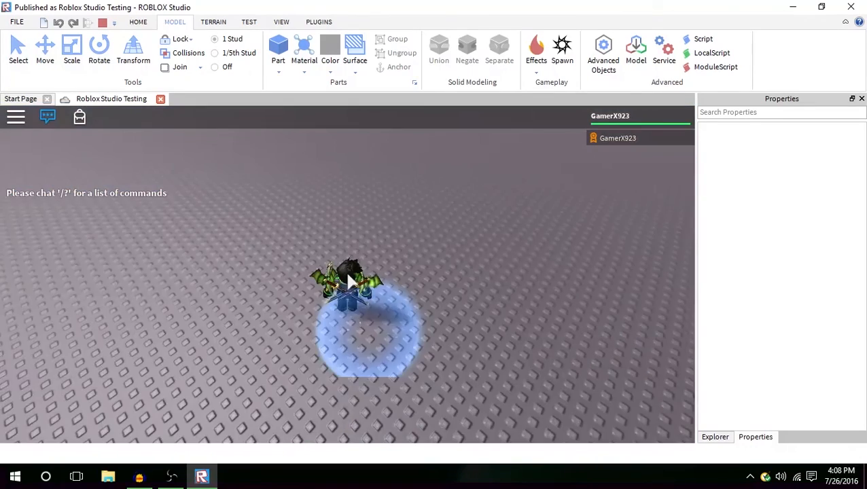
{"action": "right_click_drag", "start_coordinate": [349, 282], "coordinate": [350, 282]}
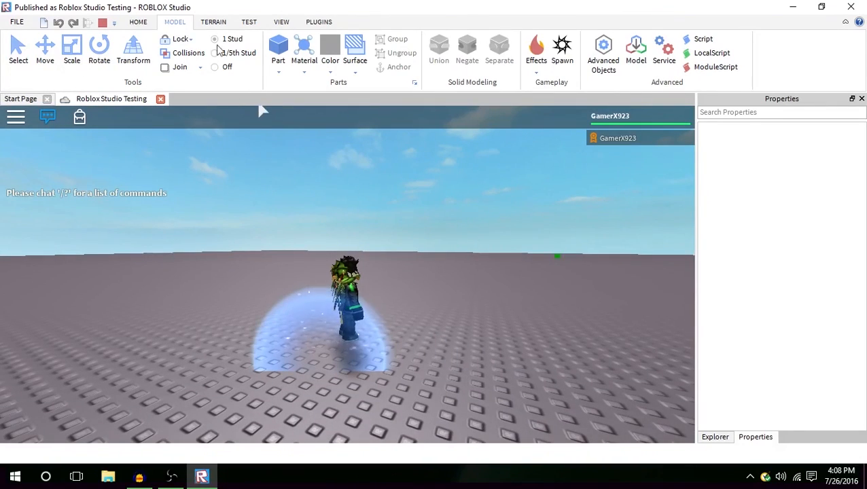
{"action": "left_click", "coordinate": [103, 23]}
Select the green part and insert a Dialog object into it.
{"action": "left_click", "coordinate": [364, 280]}
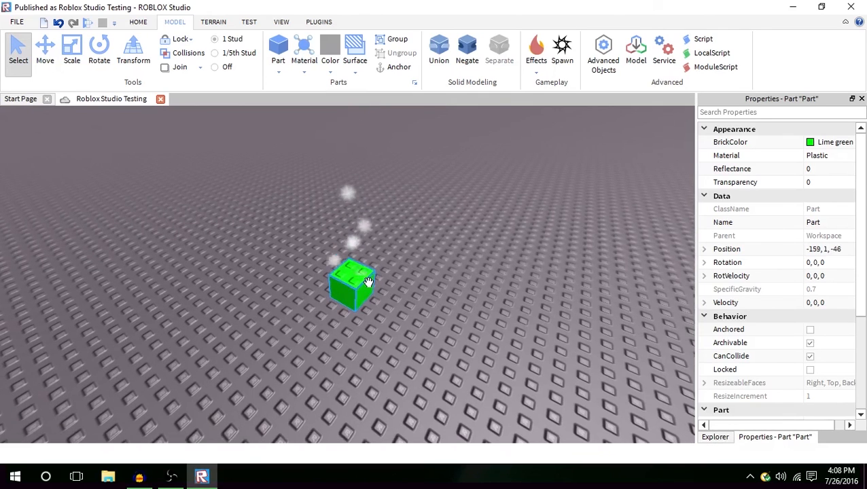
{"action": "right_click", "coordinate": [369, 283]}
{"action": "mouse_move", "coordinate": [426, 257]}
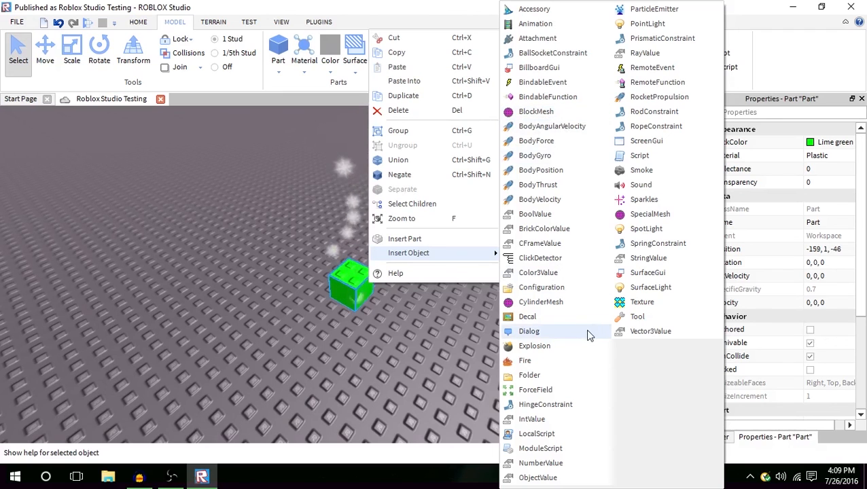
{"action": "key", "text": "Escape"}
{"action": "key", "text": "Escape"}
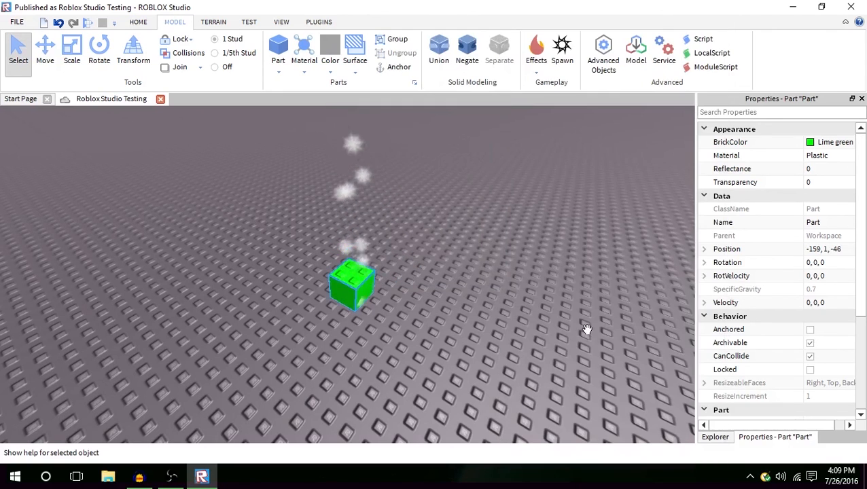
Select the Dialog under the green part and examine its properties, including InUse.
{"action": "left_click", "coordinate": [715, 437]}
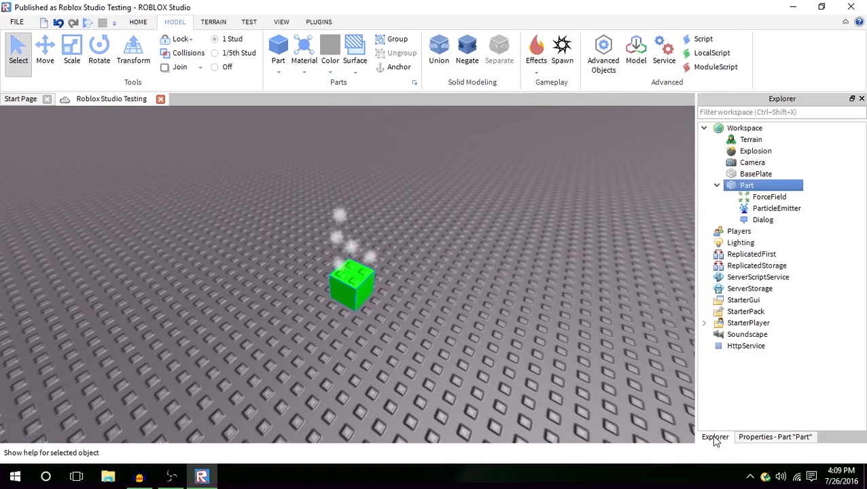
{"action": "left_click", "coordinate": [761, 220]}
{"action": "left_click", "coordinate": [775, 437]}
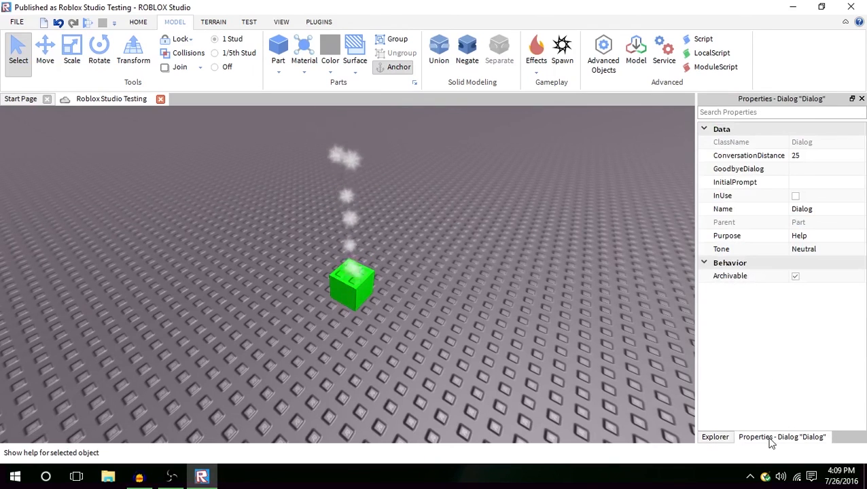
{"action": "left_click", "coordinate": [794, 196]}
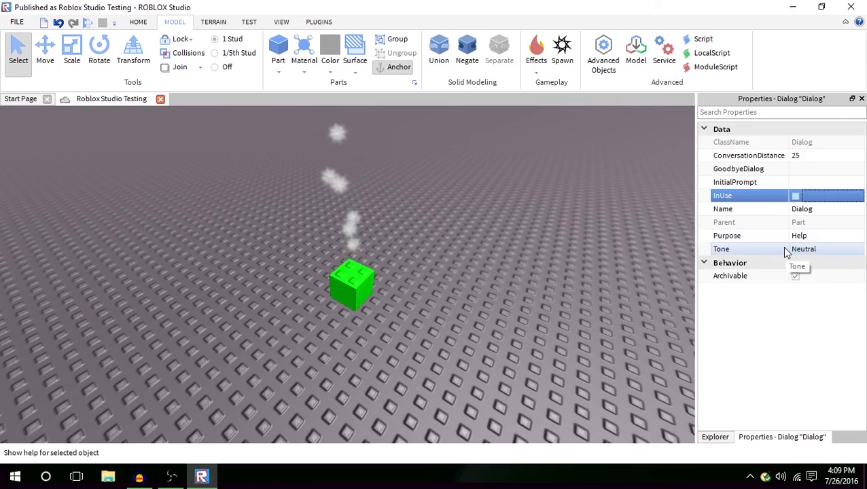
Play-test the place, walk towards the green part, try to start its dialog, and stop the test.
{"action": "left_click", "coordinate": [88, 22]}
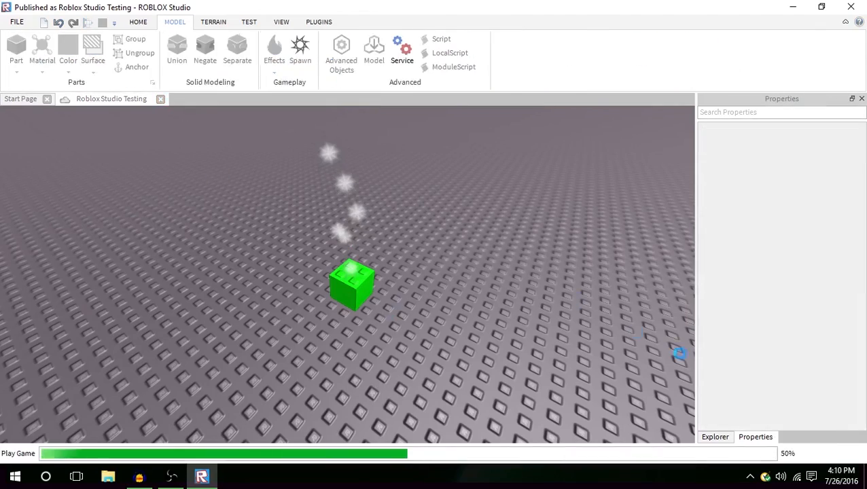
{"action": "key", "text": "w"}
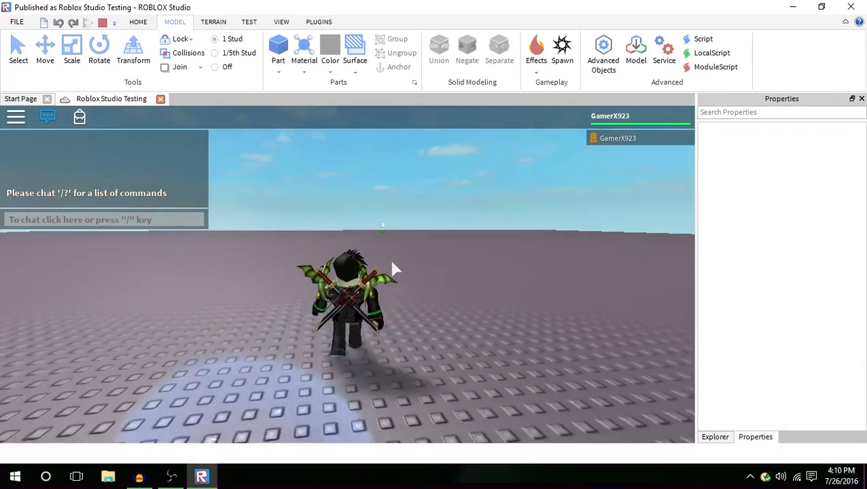
{"action": "left_click", "coordinate": [391, 225]}
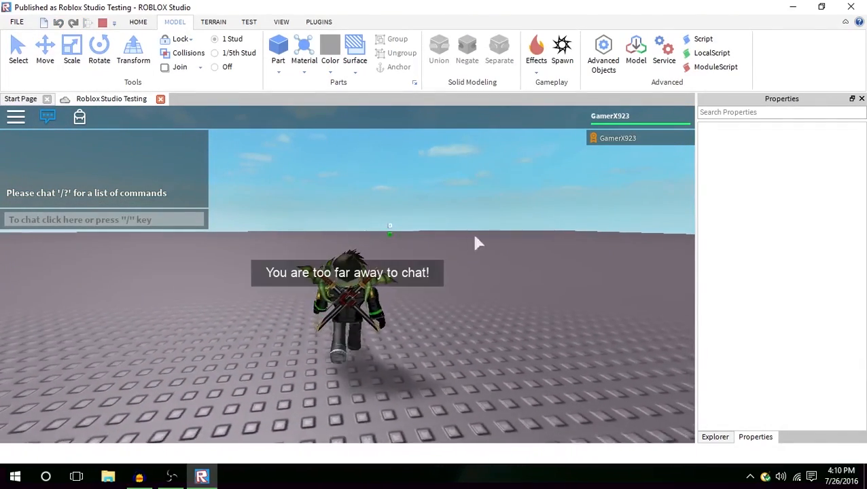
{"action": "left_click", "coordinate": [103, 22]}
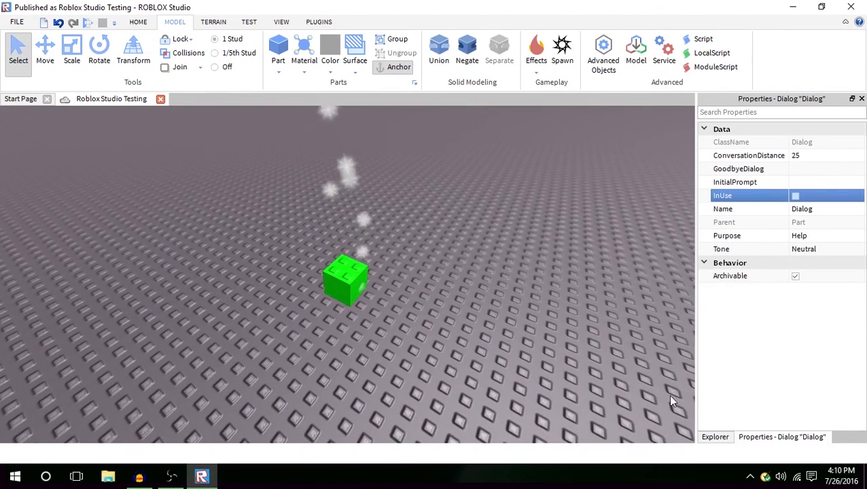
{"action": "left_click", "coordinate": [714, 437]}
{"action": "right_click", "coordinate": [332, 272]}
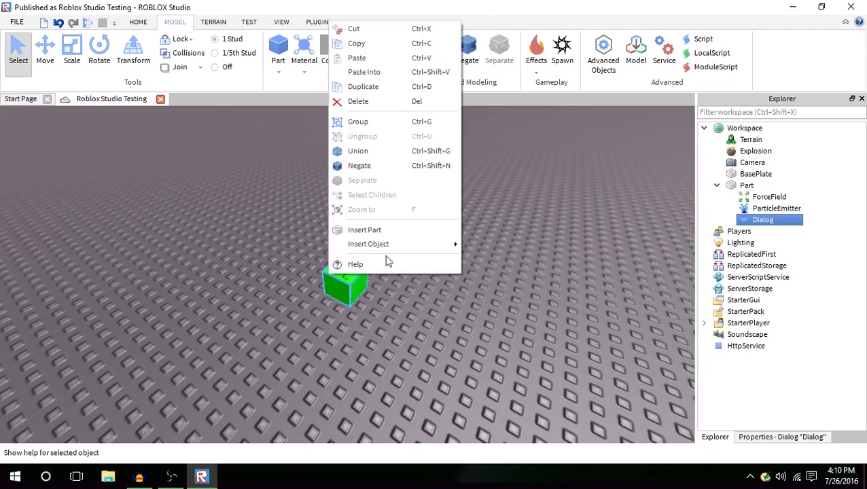
{"action": "mouse_move", "coordinate": [444, 256]}
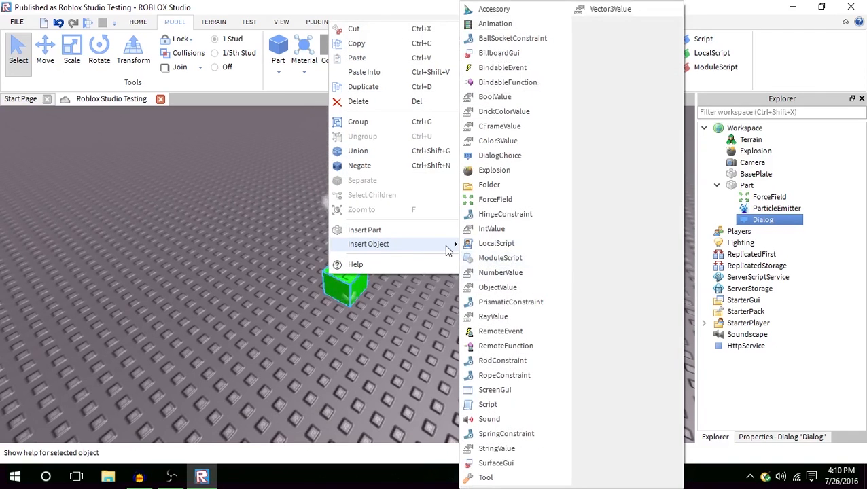
{"action": "left_click", "coordinate": [345, 299]}
Select the green part and insert a Sound object into it.
{"action": "left_click", "coordinate": [342, 283]}
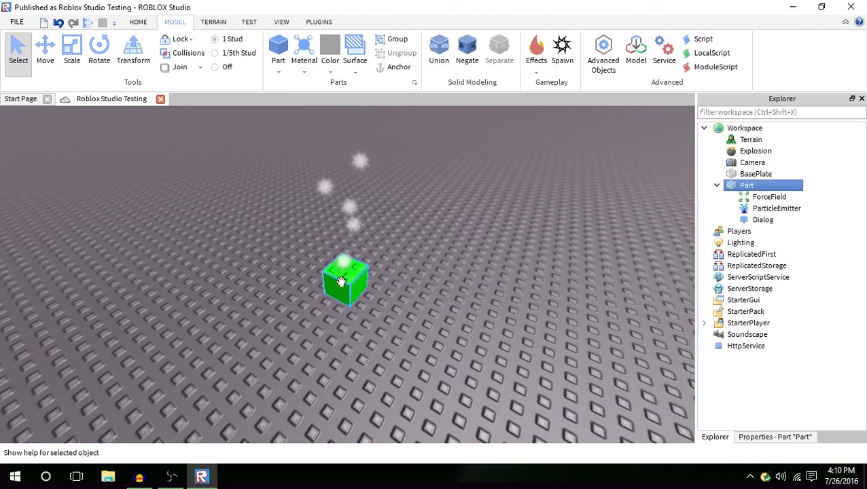
{"action": "right_click", "coordinate": [341, 281]}
{"action": "mouse_move", "coordinate": [408, 252]}
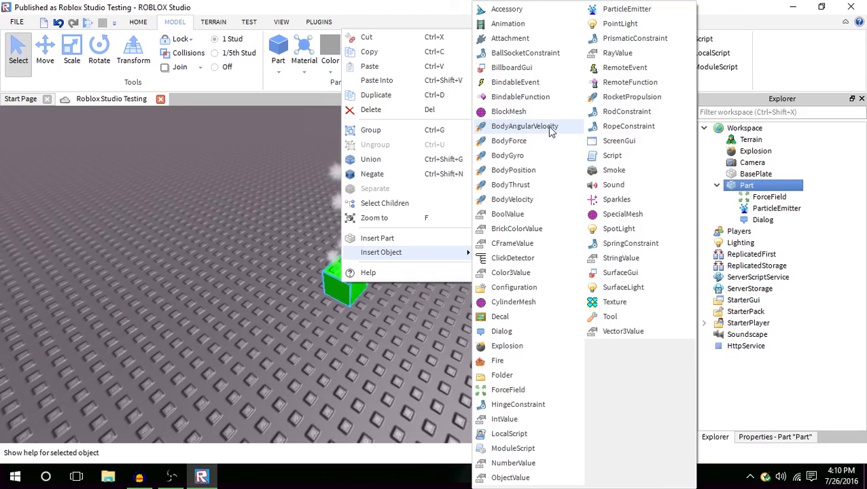
{"action": "left_click", "coordinate": [622, 188]}
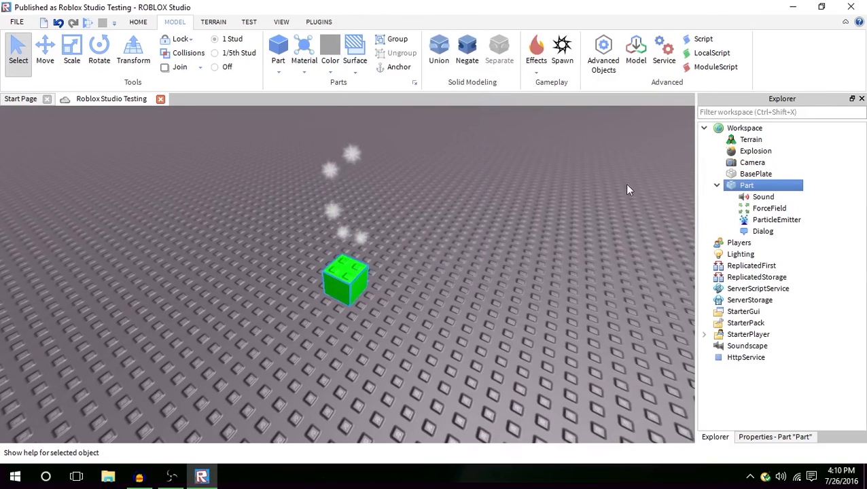
Select the Sound under the green part and enable its Looped and Playing properties.
{"action": "left_click", "coordinate": [747, 209]}
{"action": "left_click", "coordinate": [761, 197]}
{"action": "left_click", "coordinate": [748, 439]}
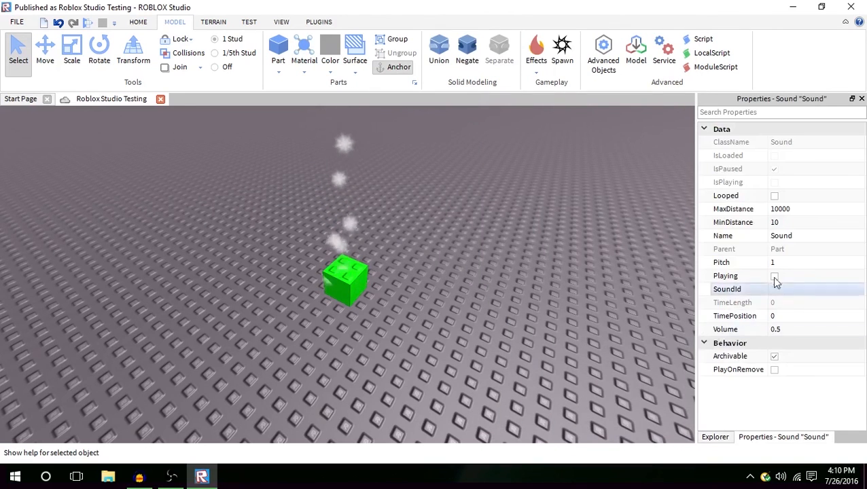
{"action": "left_click", "coordinate": [774, 195]}
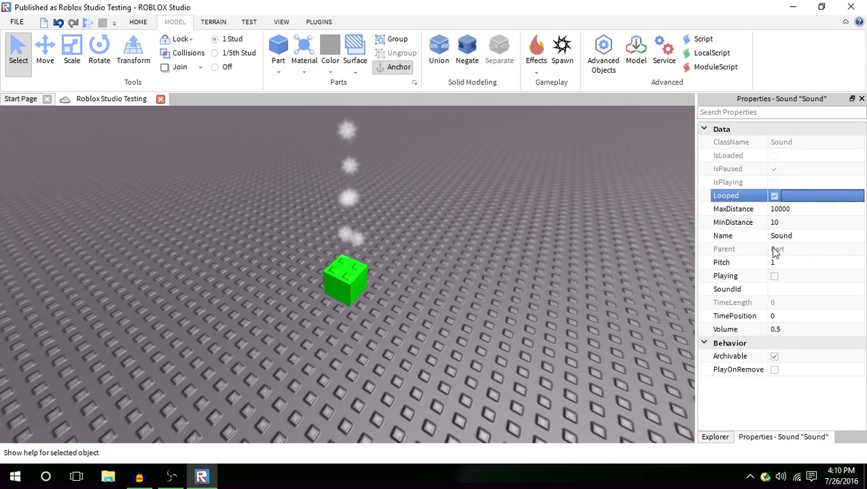
{"action": "left_click", "coordinate": [774, 277]}
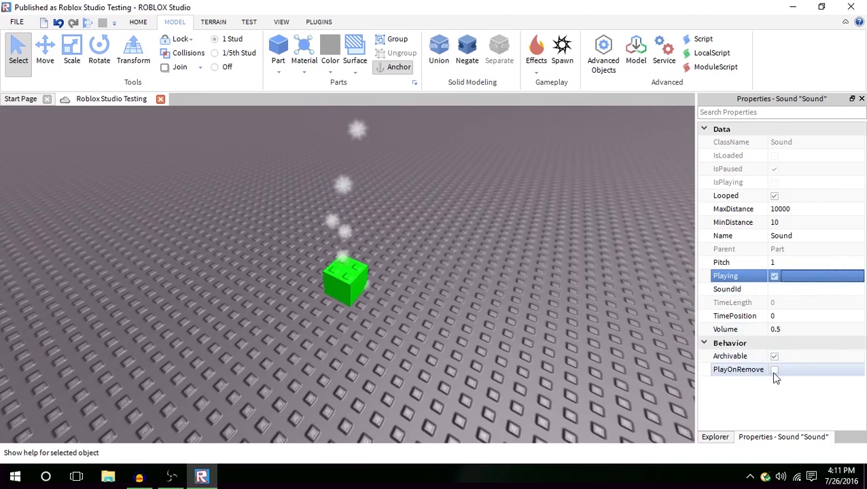
Run the simulation in Run mode, pick the green part to check its sound, and stop the simulation.
{"action": "left_click", "coordinate": [360, 277]}
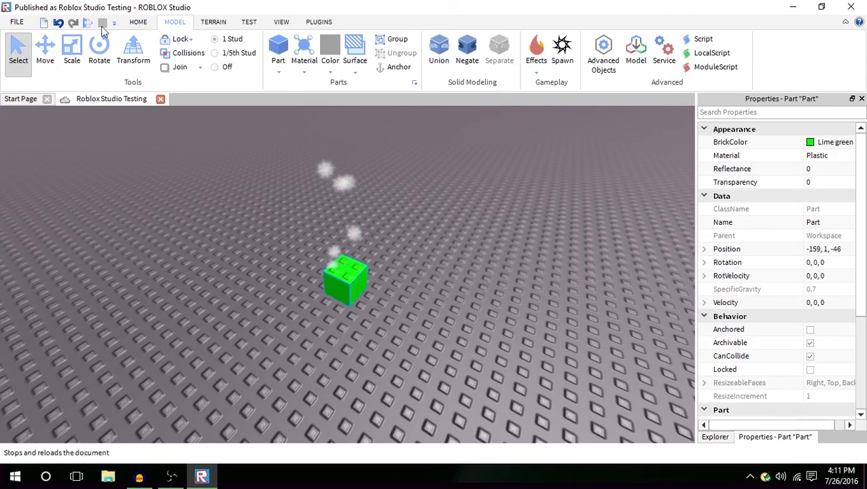
{"action": "left_click", "coordinate": [249, 21]}
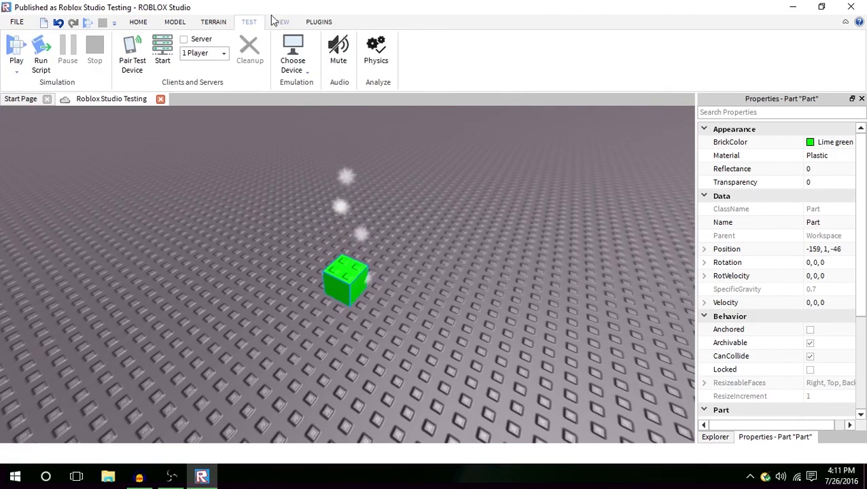
{"action": "left_click", "coordinate": [17, 71]}
{"action": "left_click", "coordinate": [31, 100]}
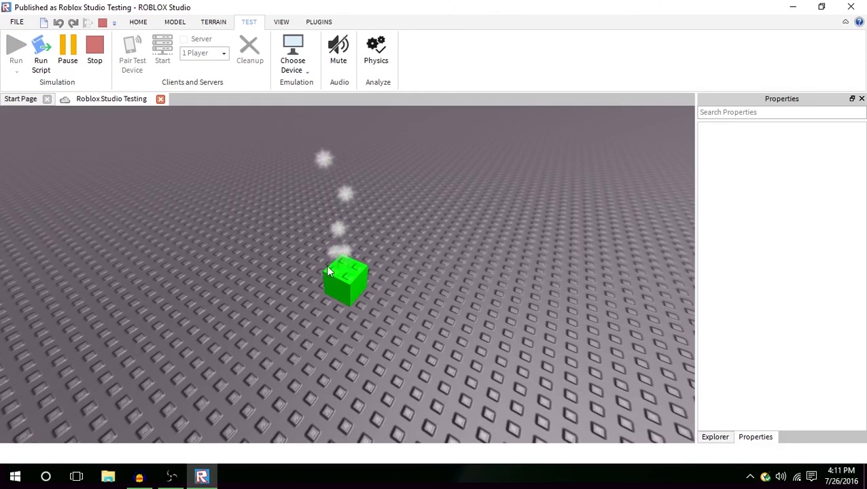
{"action": "left_click", "coordinate": [346, 281]}
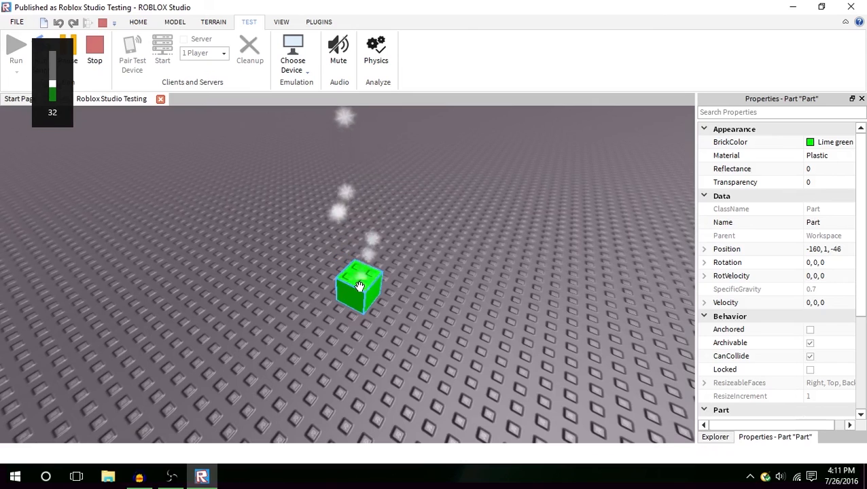
{"action": "left_click", "coordinate": [97, 58]}
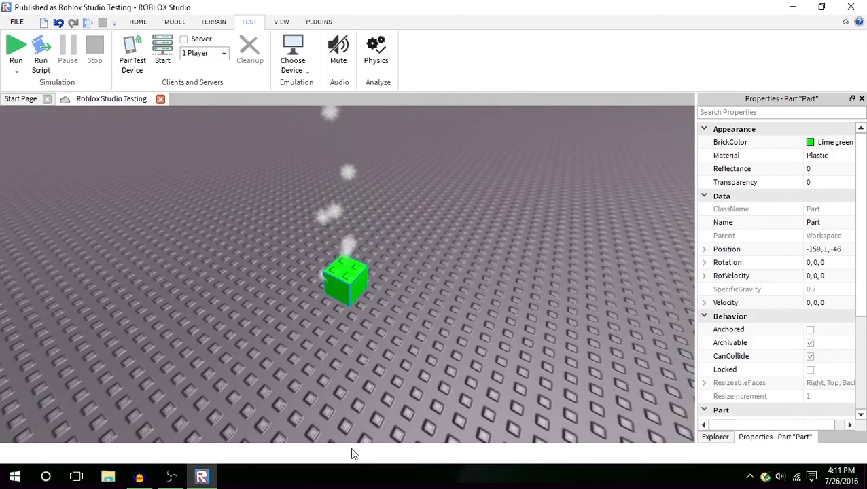
Look through the object types that can be inserted into the green part without adding one.
{"action": "left_click", "coordinate": [707, 441]}
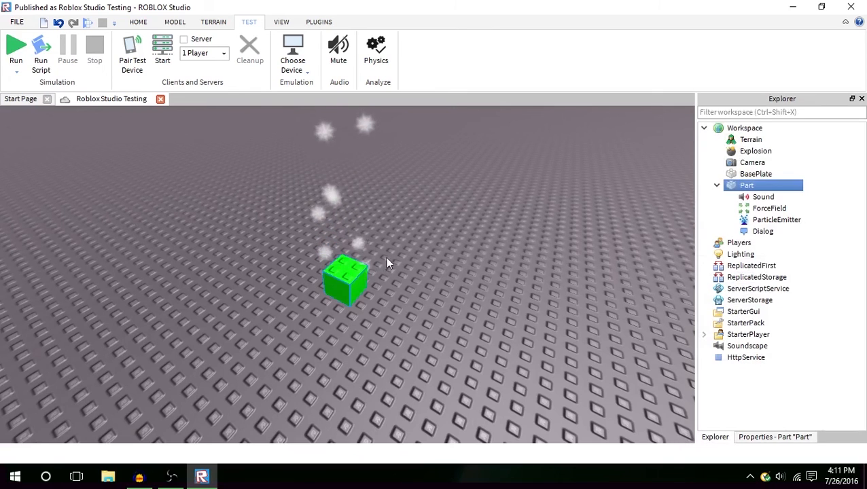
{"action": "right_click", "coordinate": [355, 280]}
{"action": "mouse_move", "coordinate": [423, 253]}
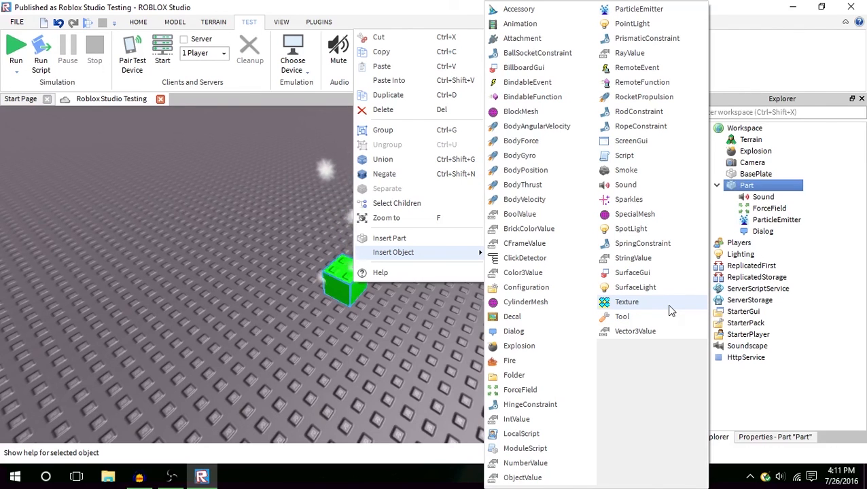
{"action": "left_click", "coordinate": [447, 6]}
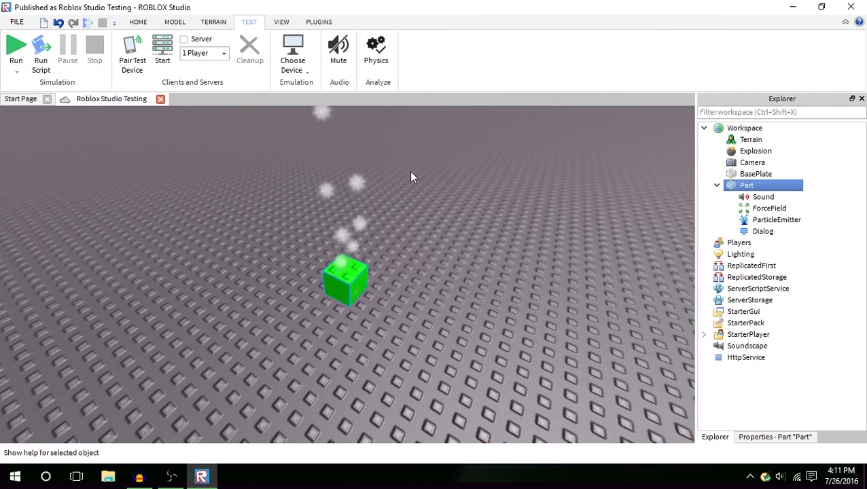
{"action": "left_click", "coordinate": [171, 478]}
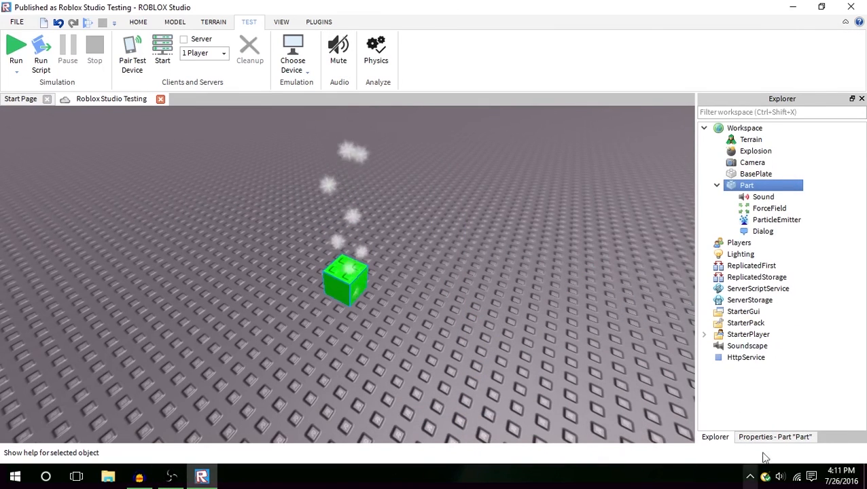
Look through the green part's properties and return to the workspace's object hierarchy.
{"action": "left_click", "coordinate": [775, 438]}
{"action": "scroll", "coordinate": [782, 272], "scroll_direction": "down", "scroll_amount": 6}
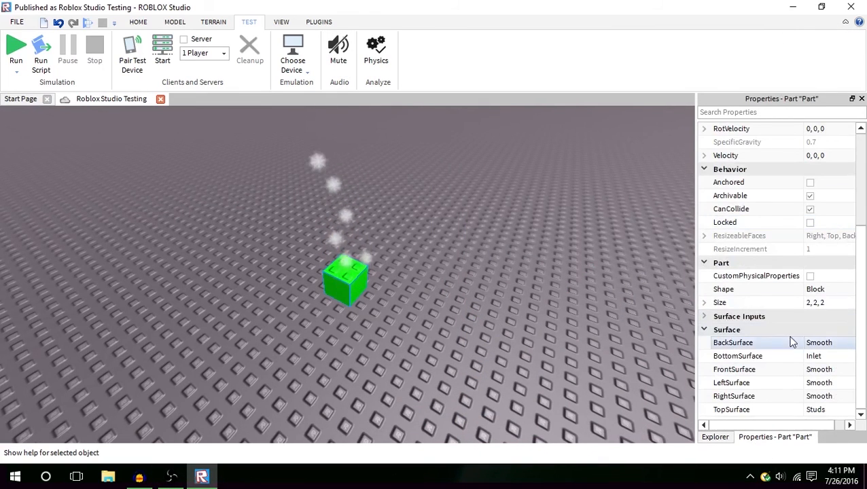
{"action": "scroll", "coordinate": [795, 327], "scroll_direction": "up", "scroll_amount": 5}
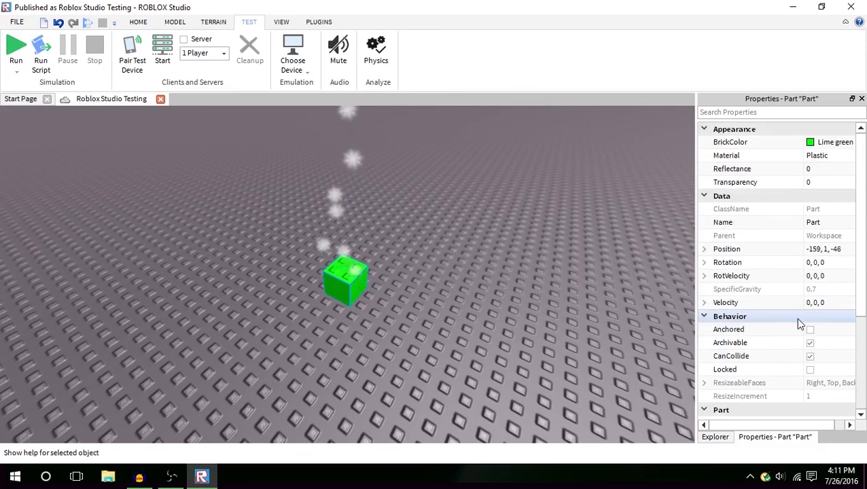
{"action": "left_click", "coordinate": [722, 439]}
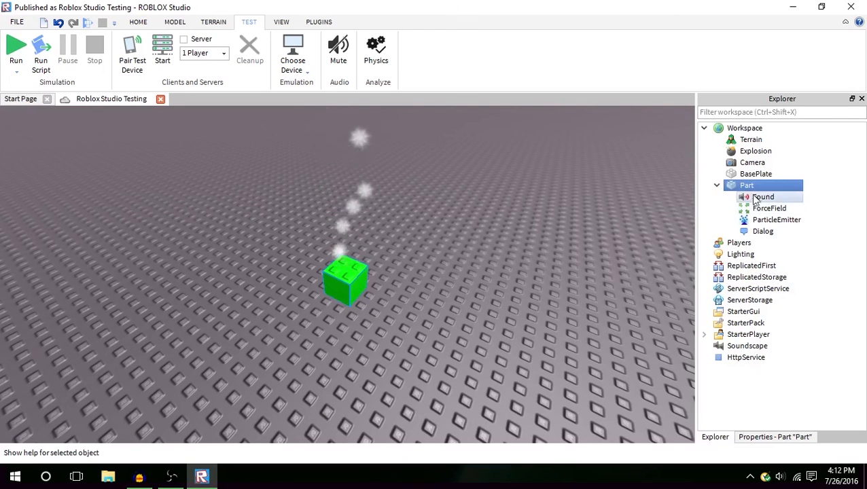
Look through the available gameplay effects and the object types insertable into the green part, without adding any.
{"action": "left_click", "coordinate": [214, 22]}
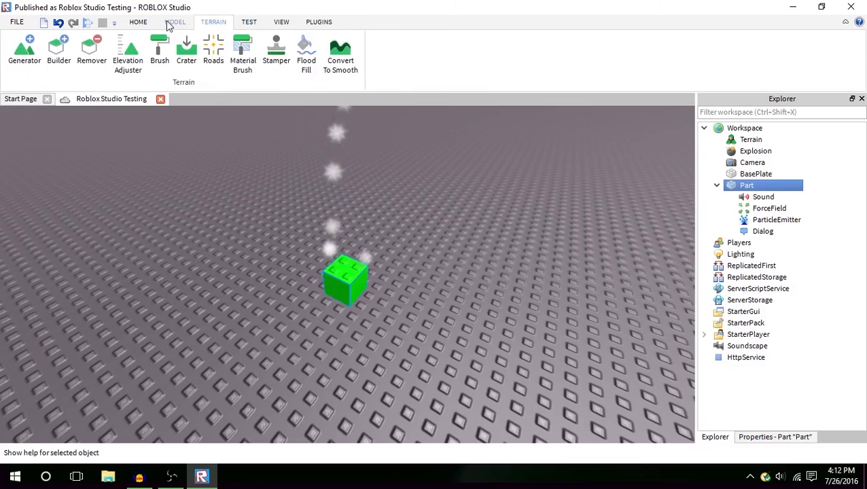
{"action": "left_click", "coordinate": [175, 21]}
{"action": "left_click", "coordinate": [539, 71]}
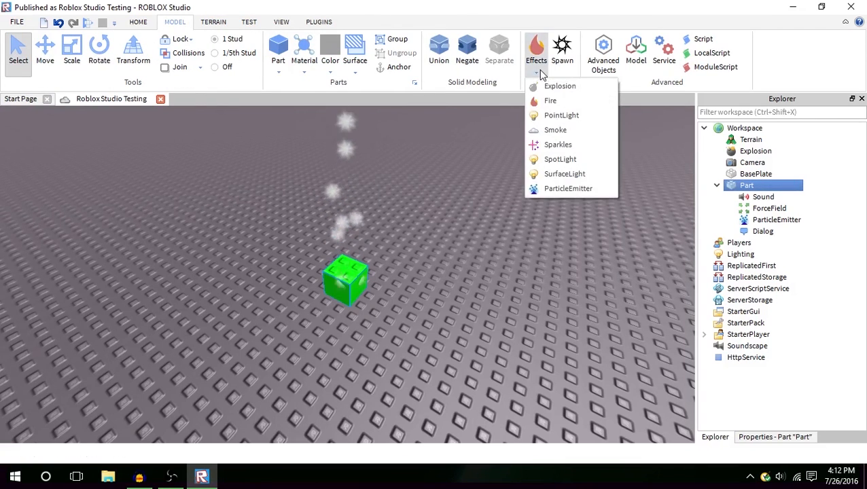
{"action": "left_click", "coordinate": [539, 70]}
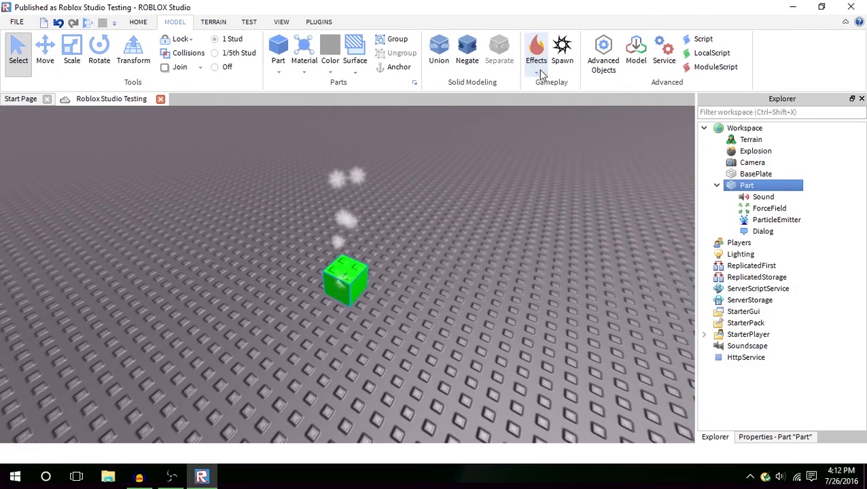
{"action": "right_click", "coordinate": [333, 286]}
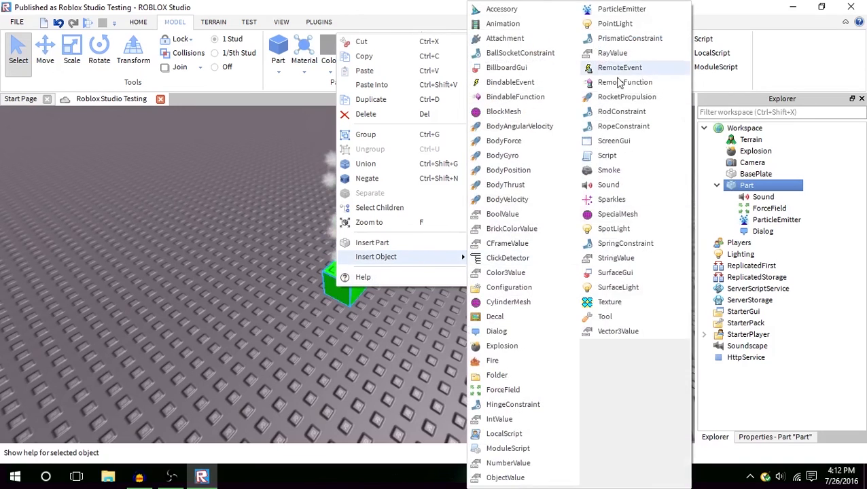
{"action": "left_click", "coordinate": [472, 4]}
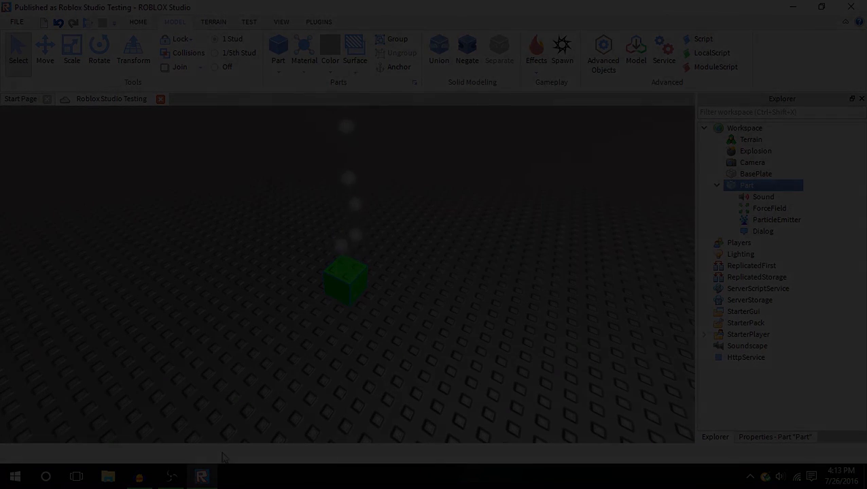
{"action": "left_click", "coordinate": [170, 478]}
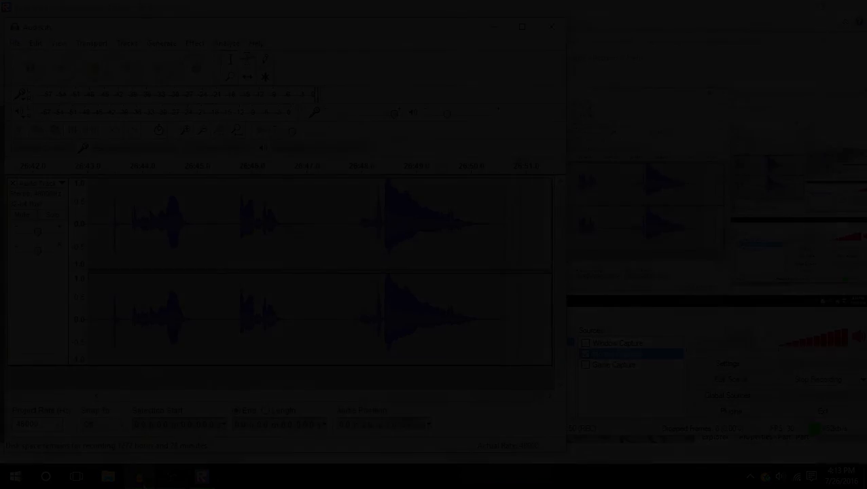